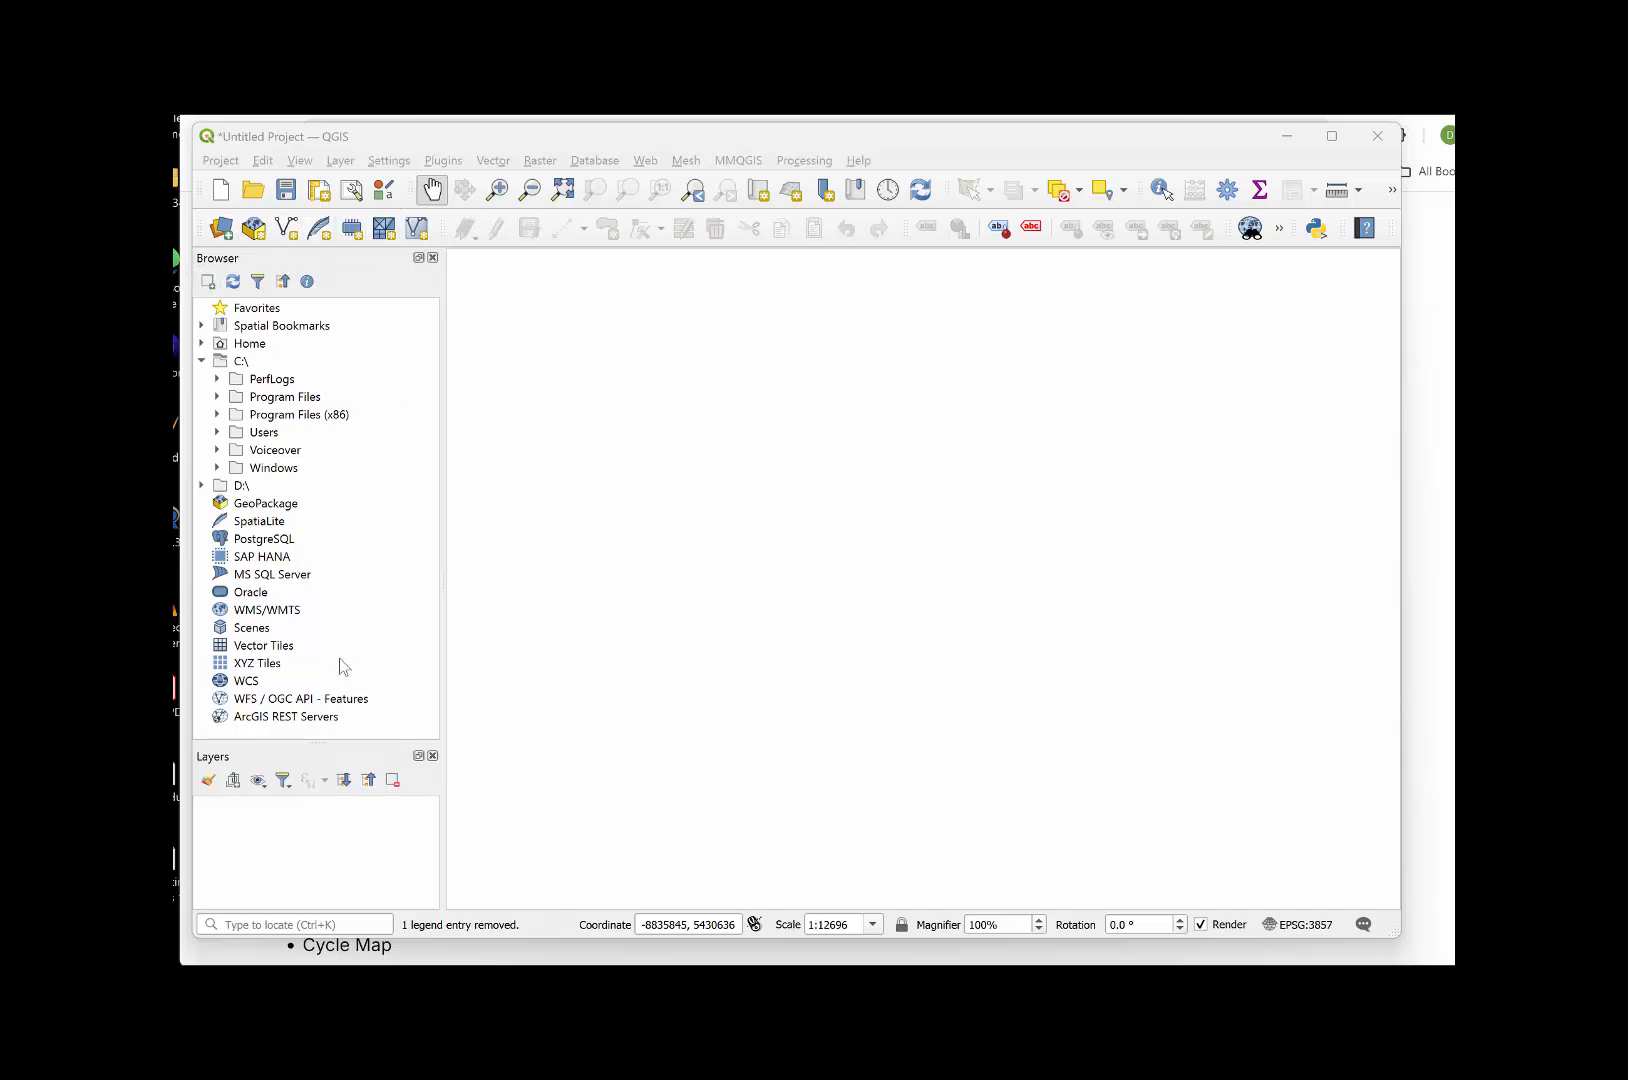
- Start a new XYZ Tiles connection and name it GoogleMap
{"action": "left_click", "coordinate": [268, 665]}
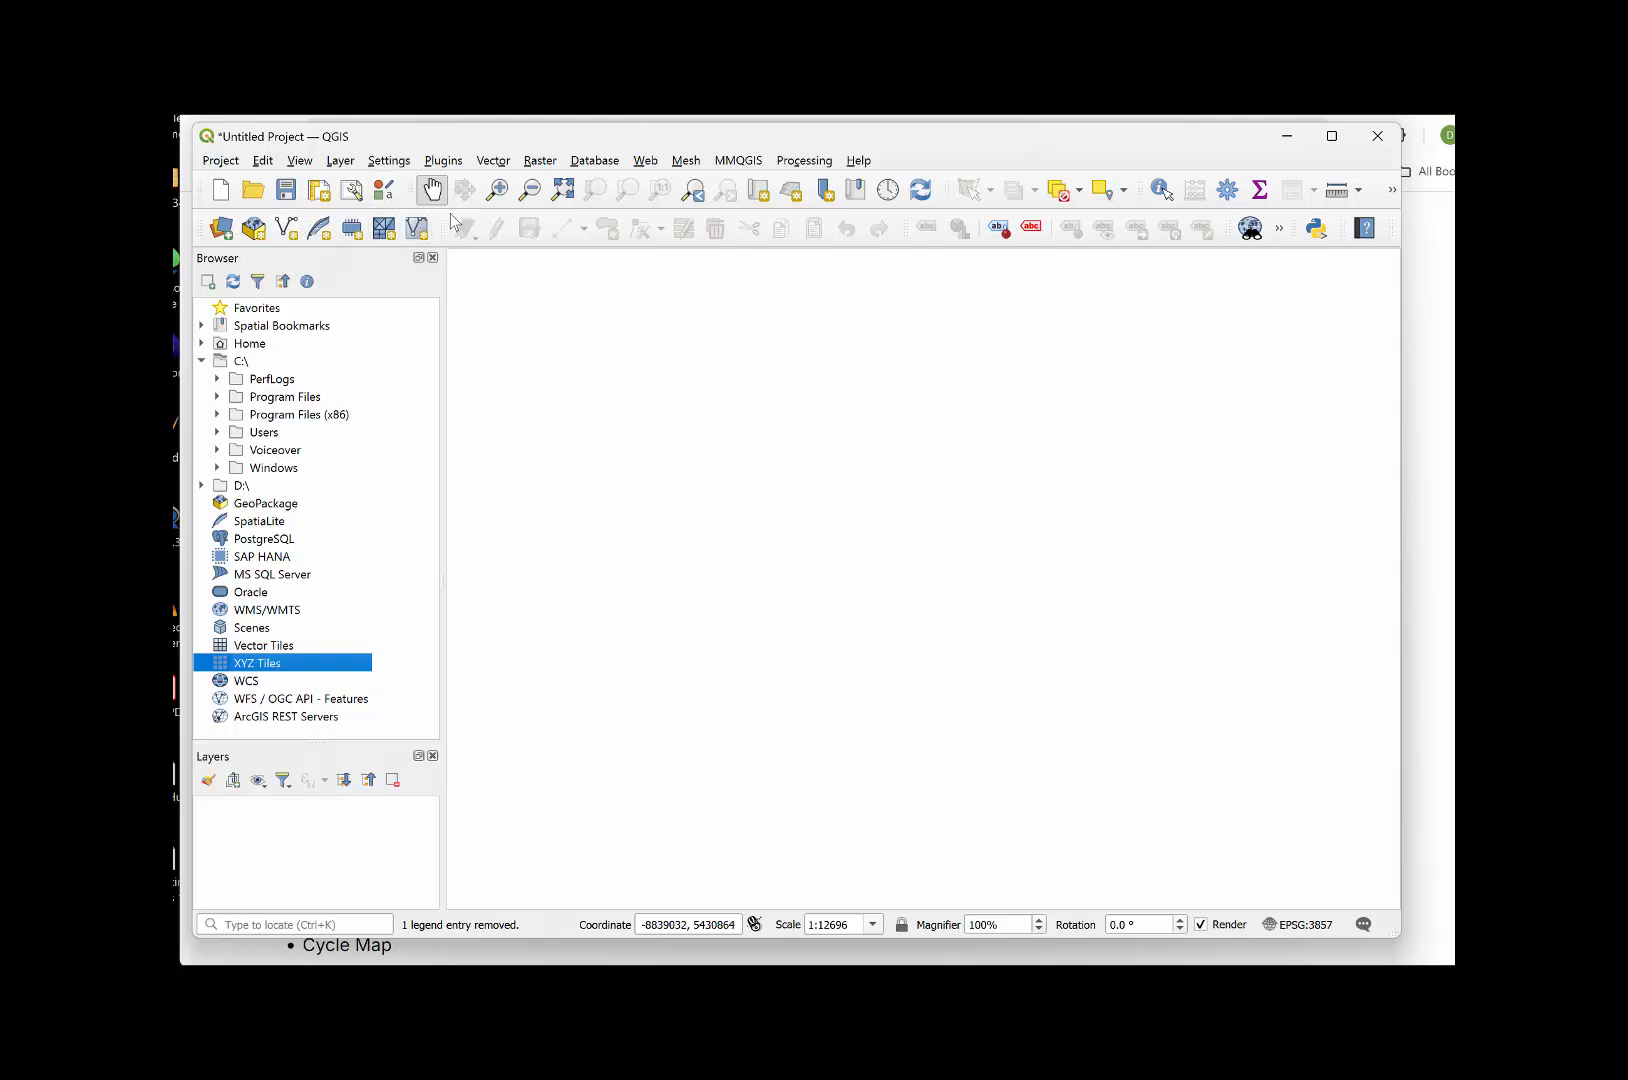
{"action": "right_click", "coordinate": [446, 226]}
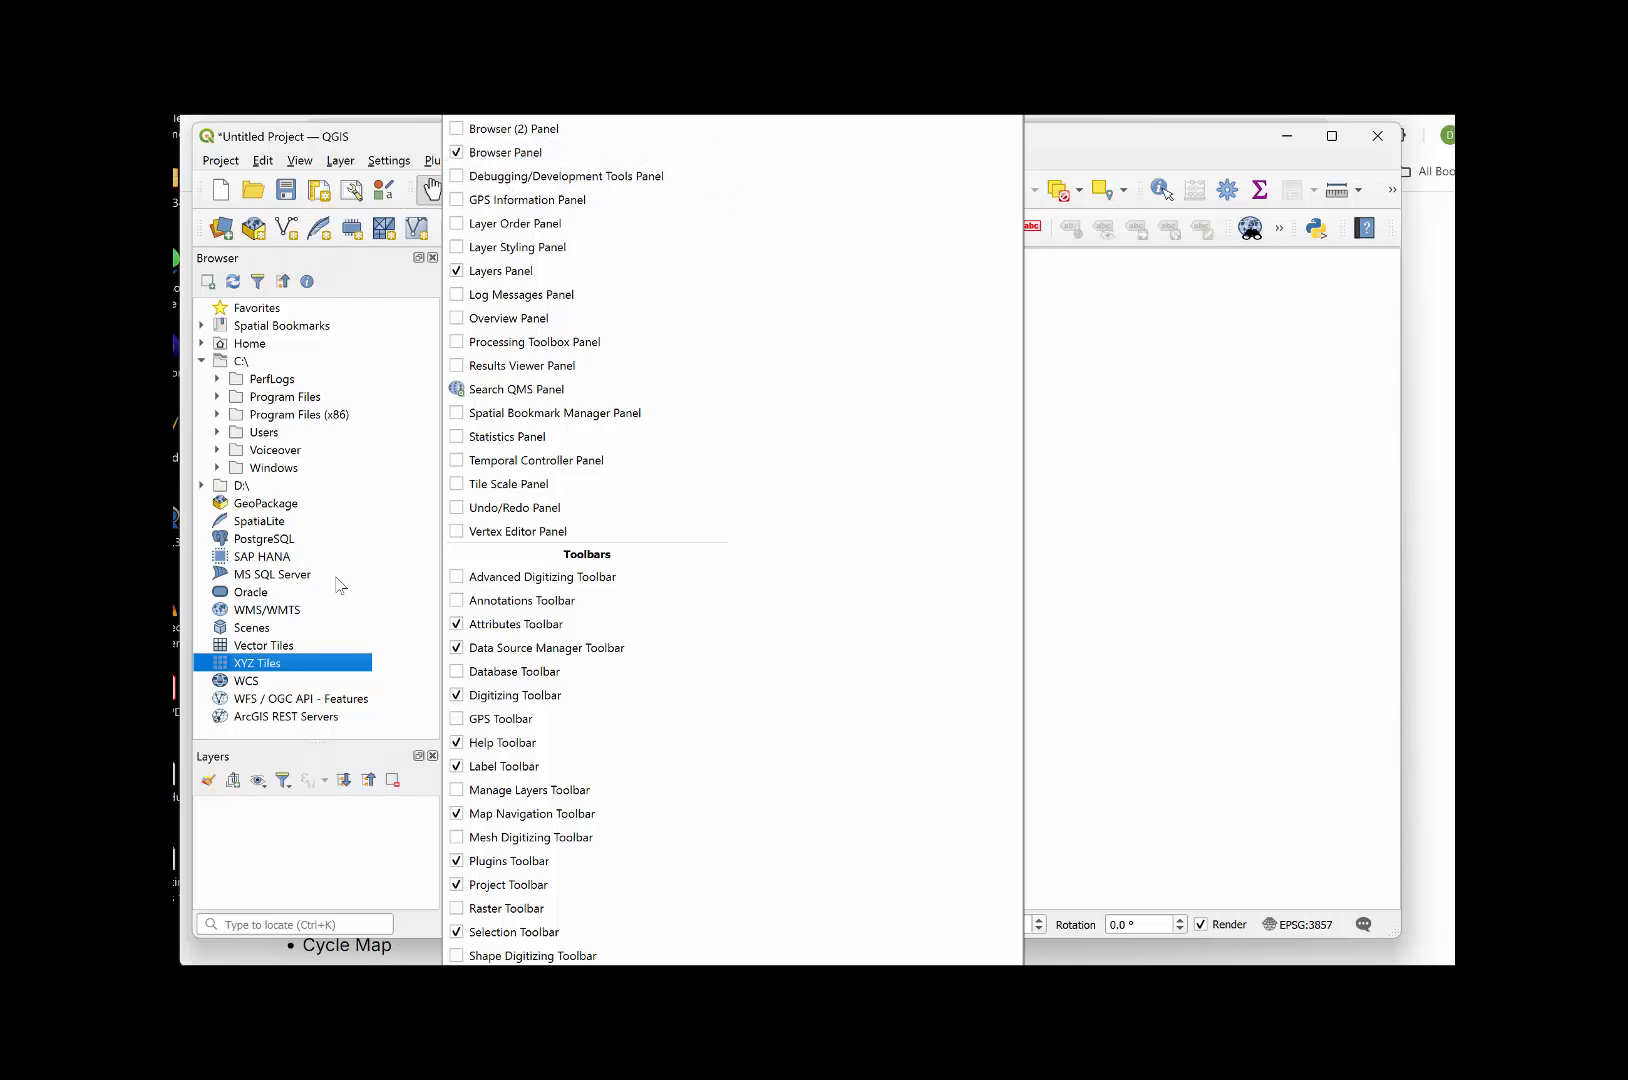
{"action": "left_click", "coordinate": [257, 667]}
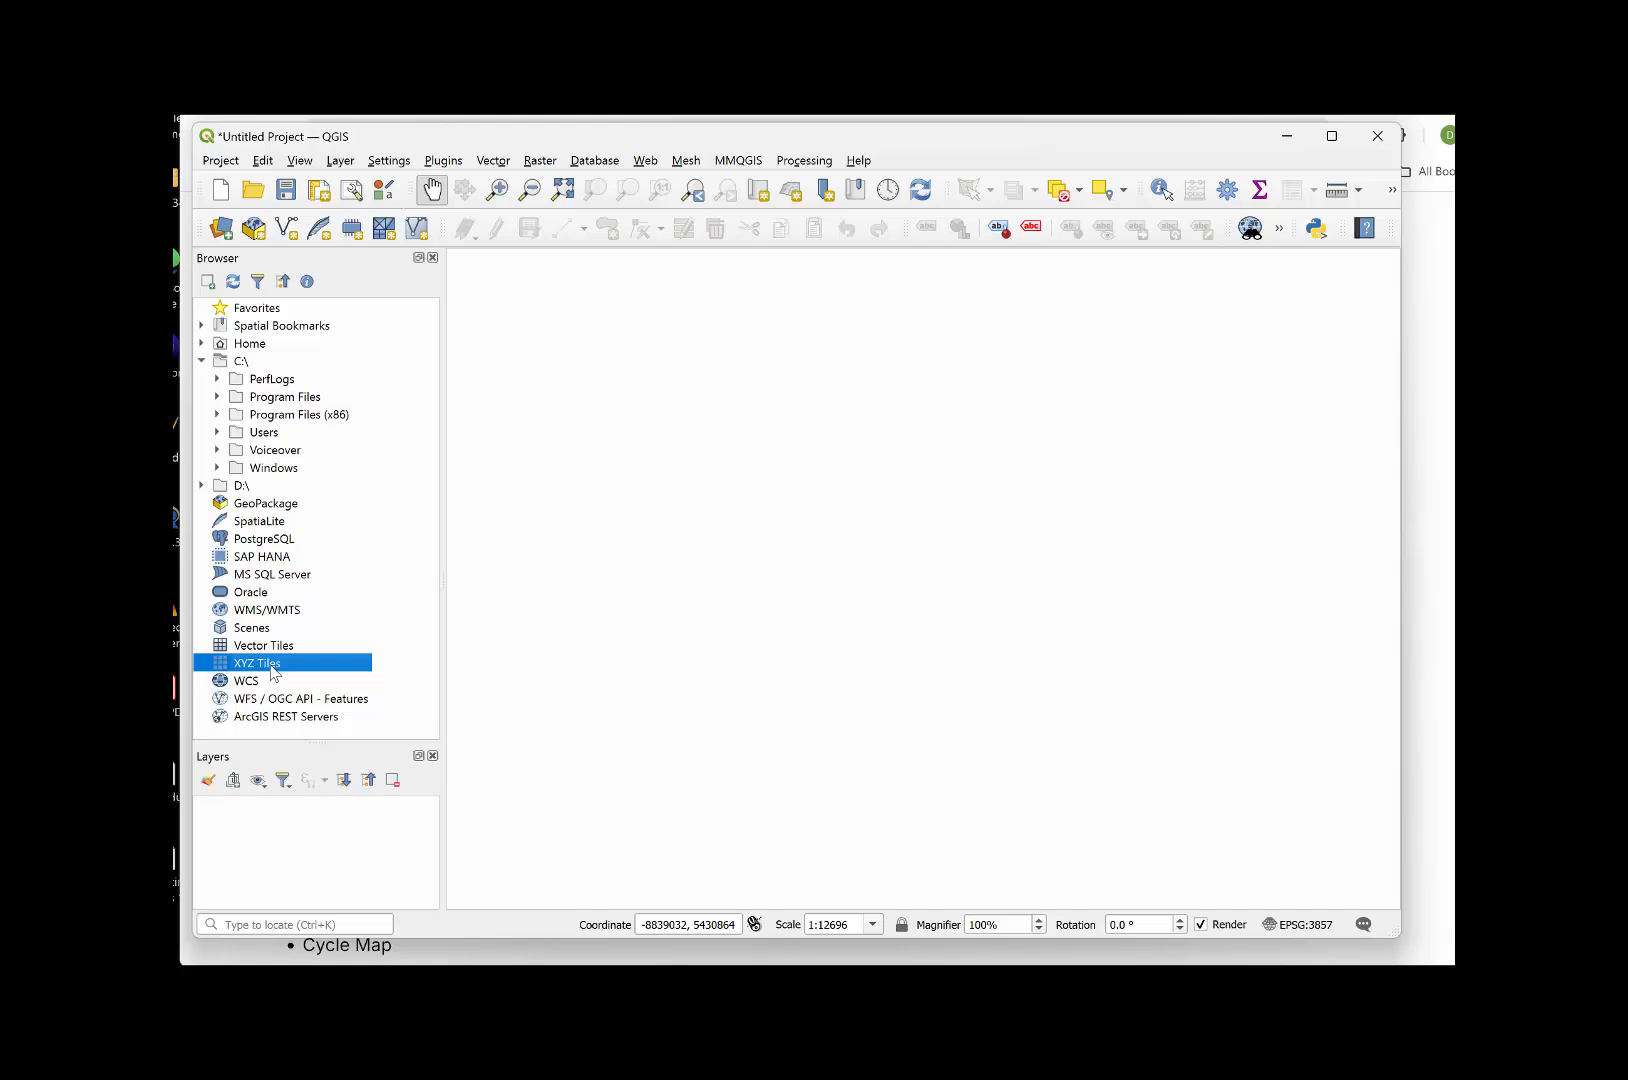
{"action": "right_click", "coordinate": [273, 673]}
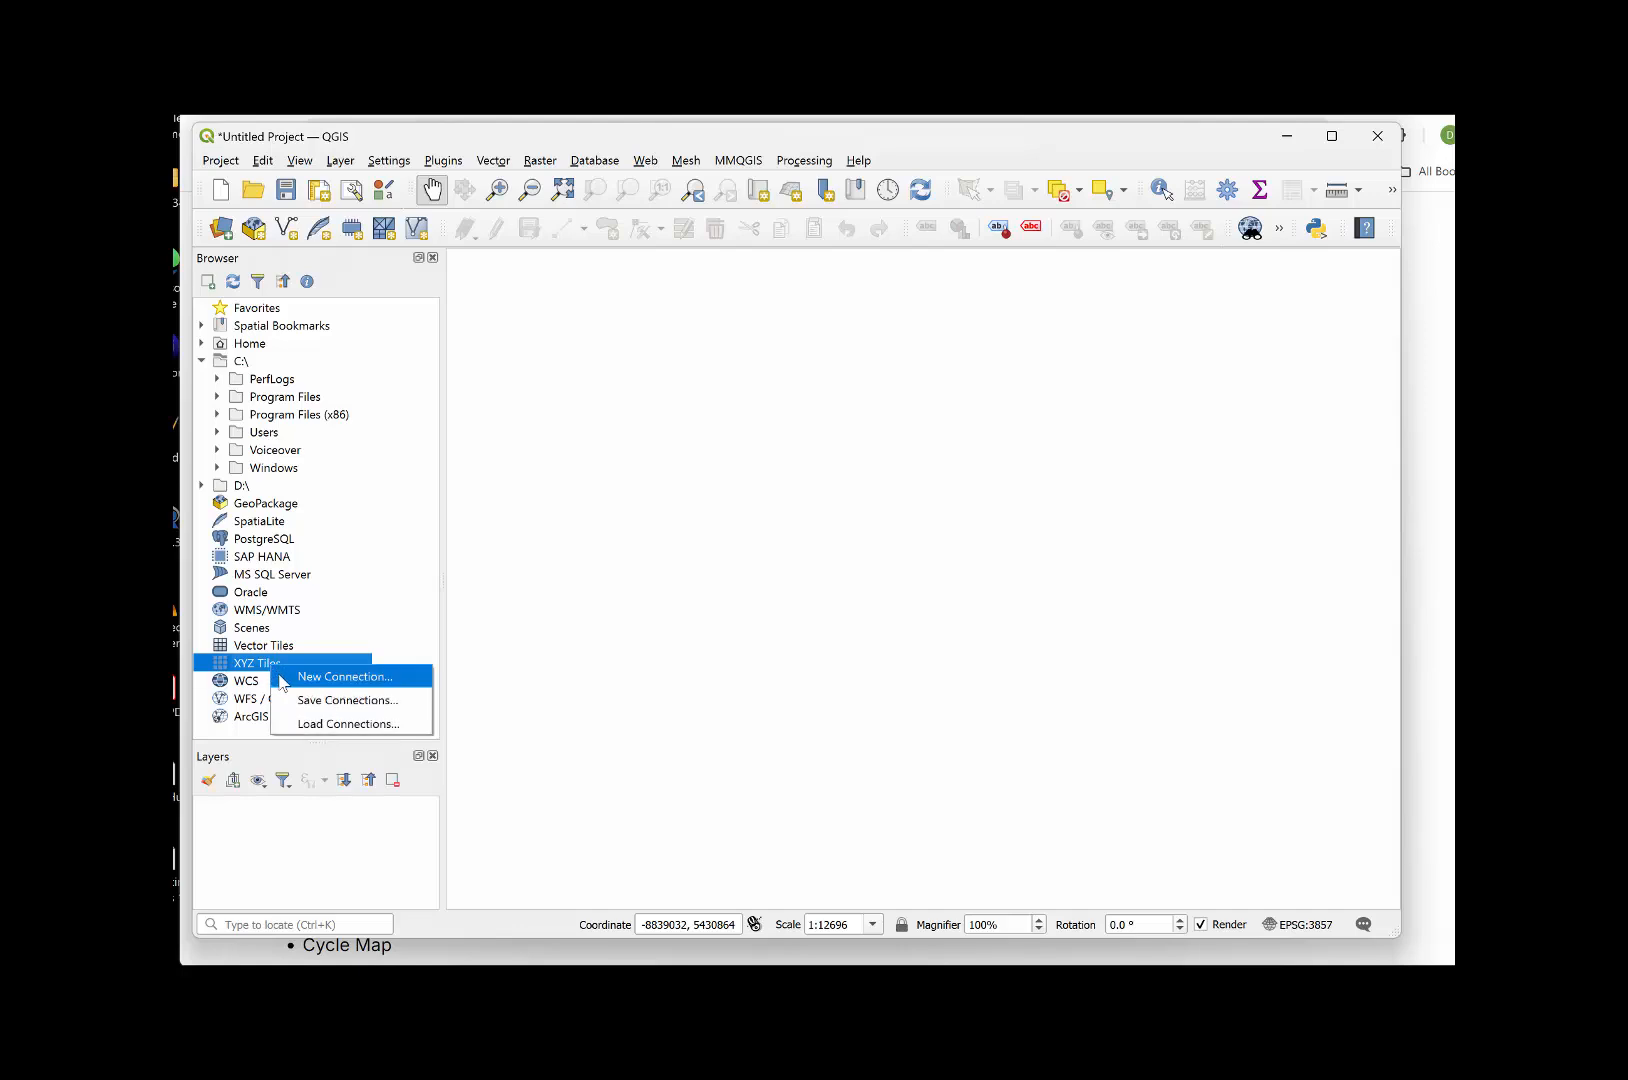
{"action": "left_click", "coordinate": [286, 684]}
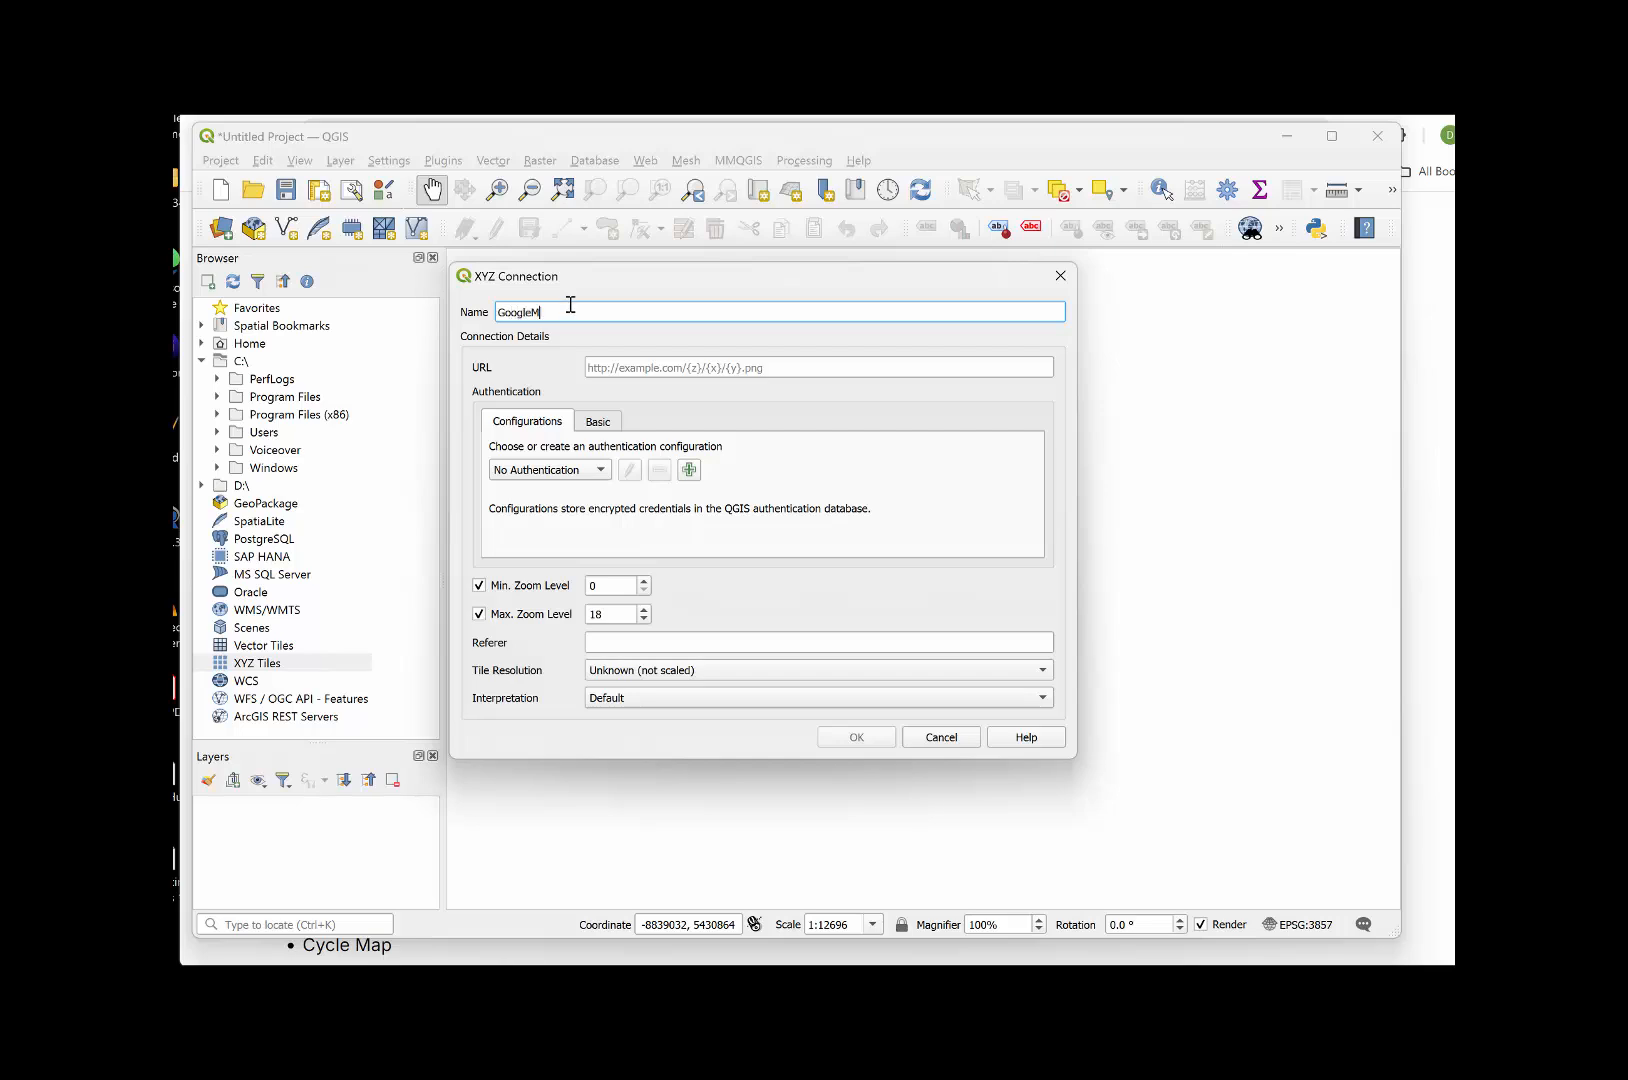
{"action": "left_click", "coordinate": [679, 372]}
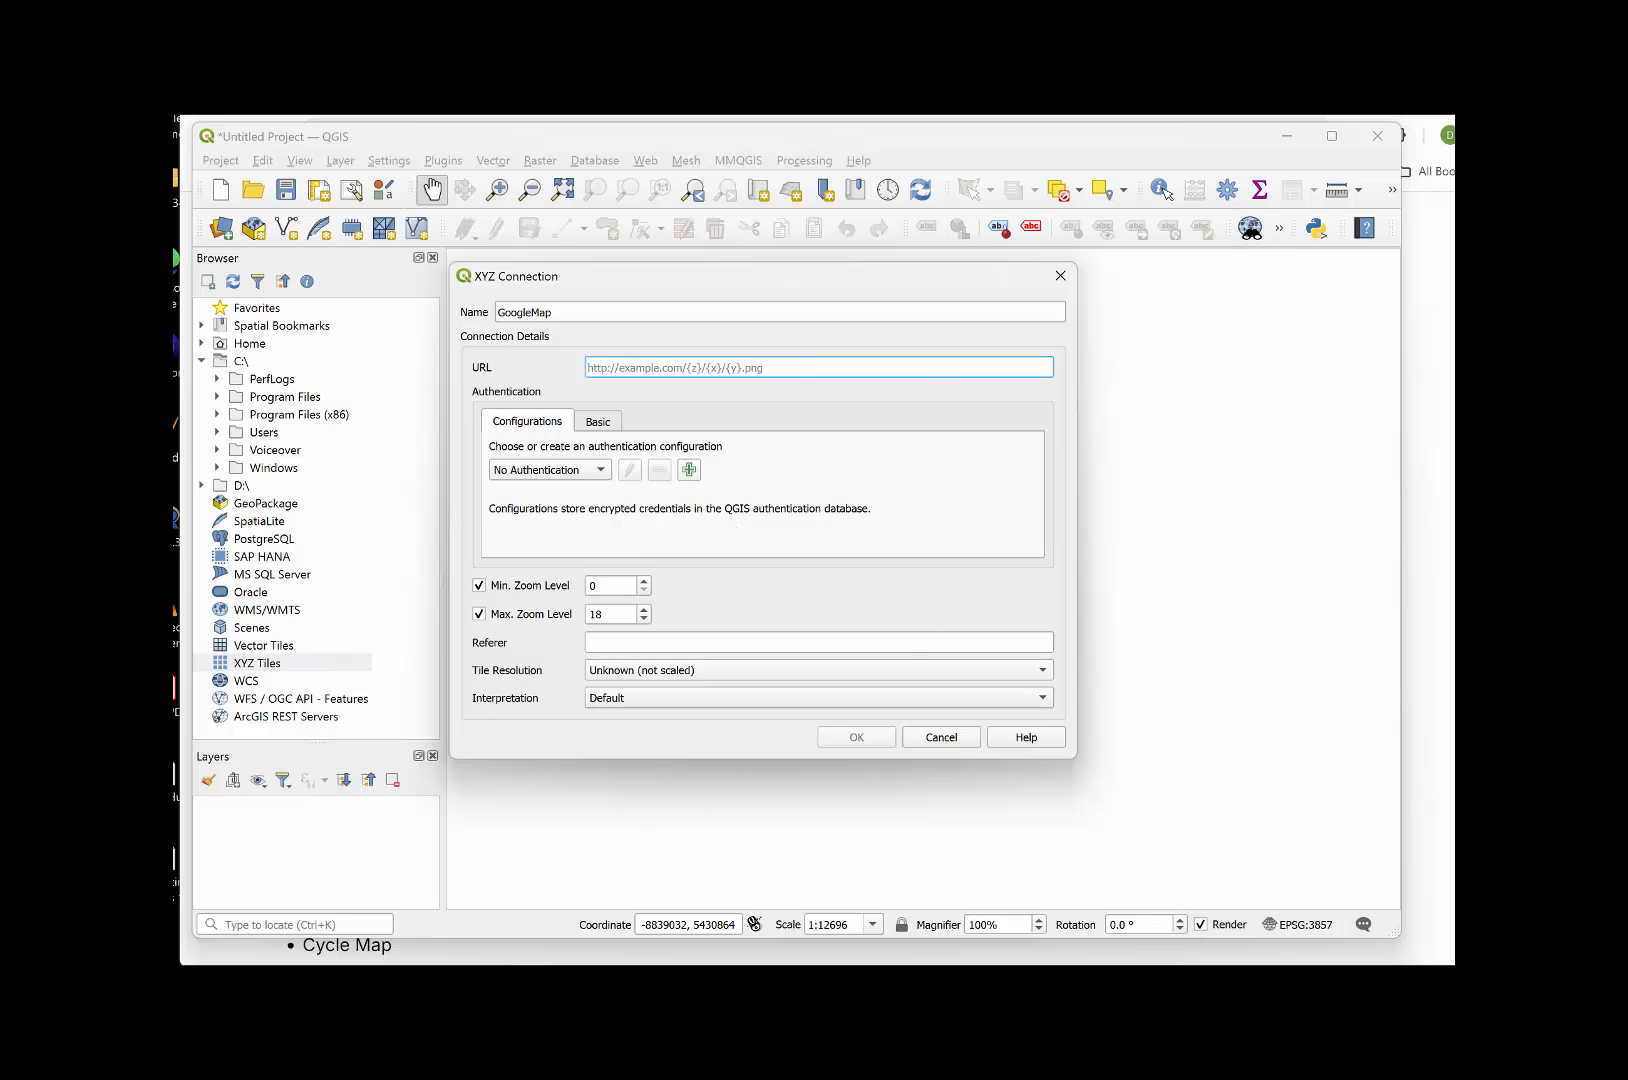
- Switch to the browser, open the OpenSourceOptions article on adding Google Maps to QGIS, and copy the Google Maps tile URL
{"action": "key", "text": "alt+Tab"}
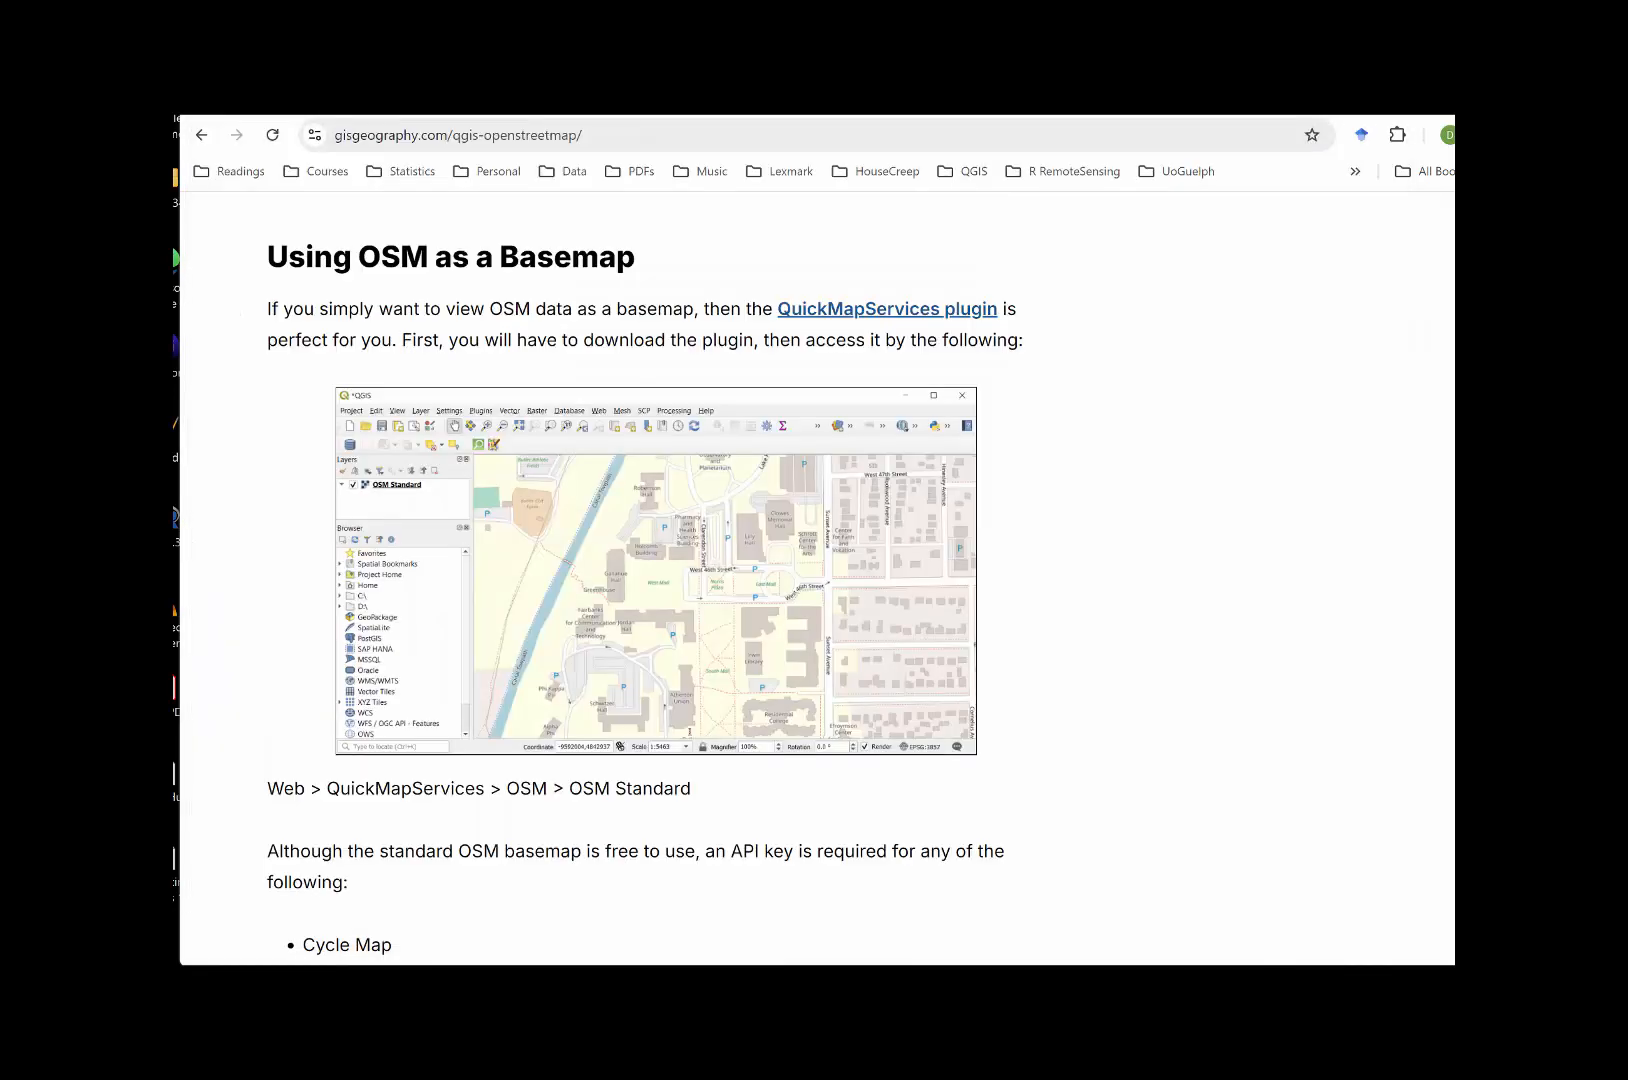
{"action": "left_click", "coordinate": [382, 98]}
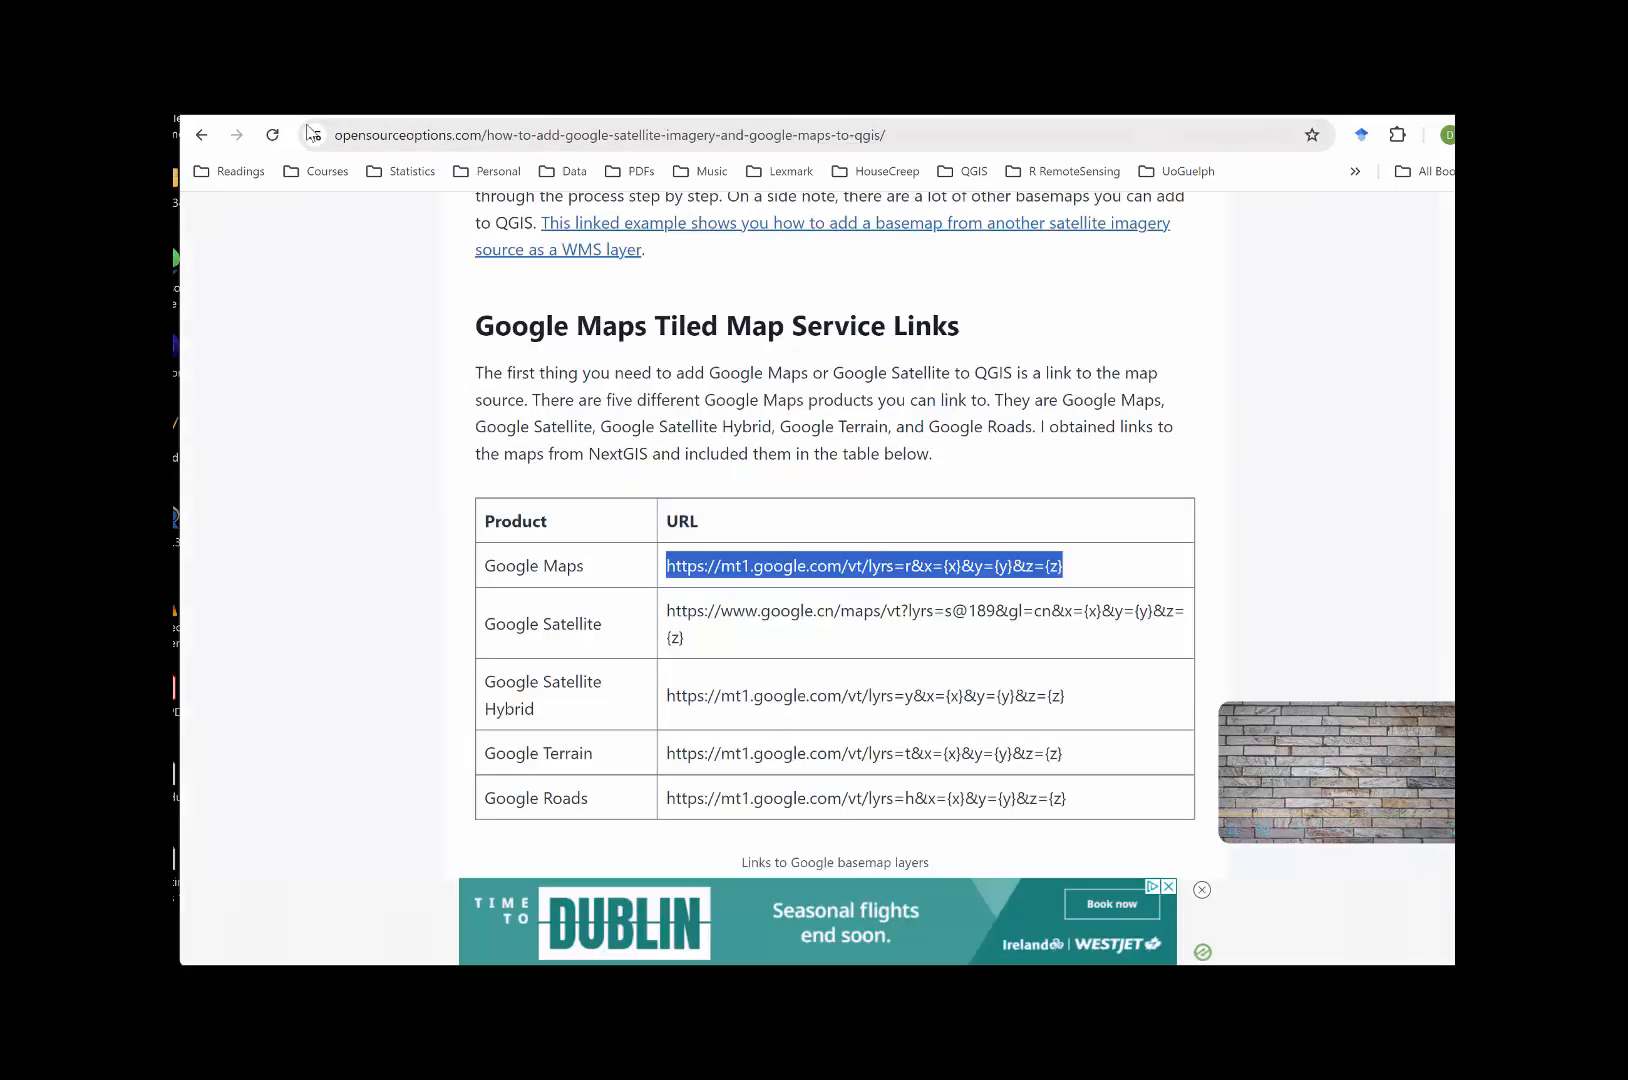
{"action": "left_click", "coordinate": [207, 137]}
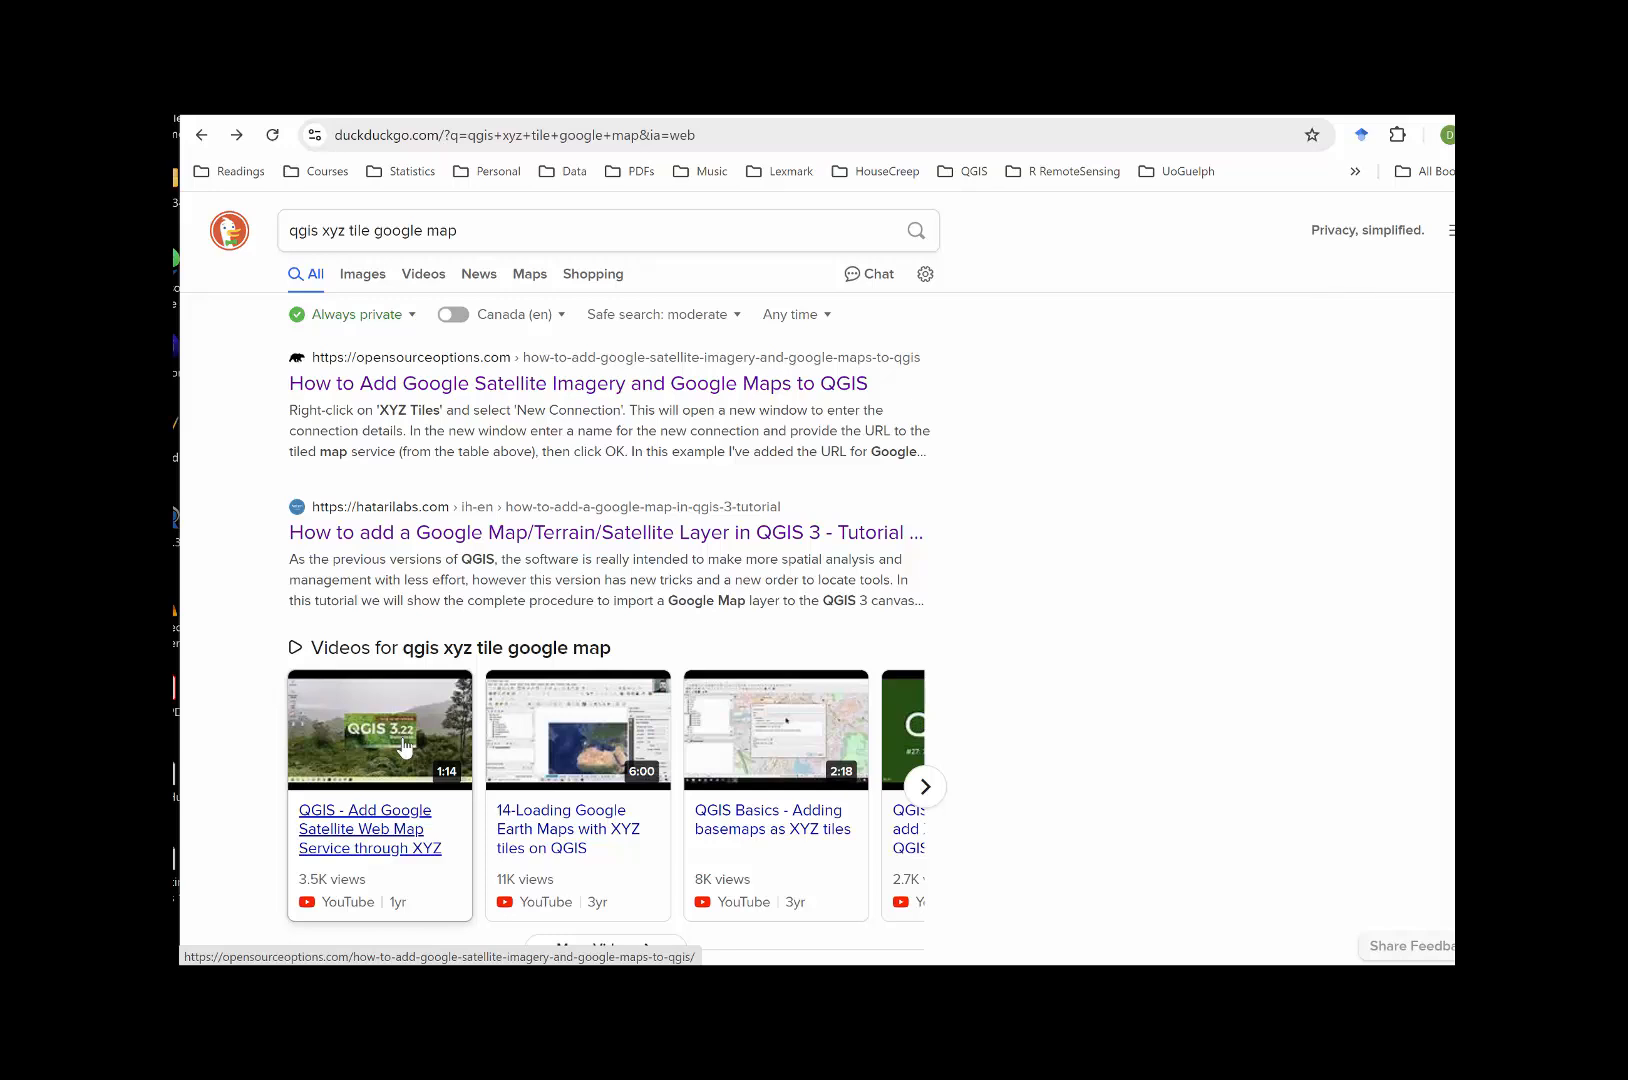
{"action": "left_click", "coordinate": [476, 396]}
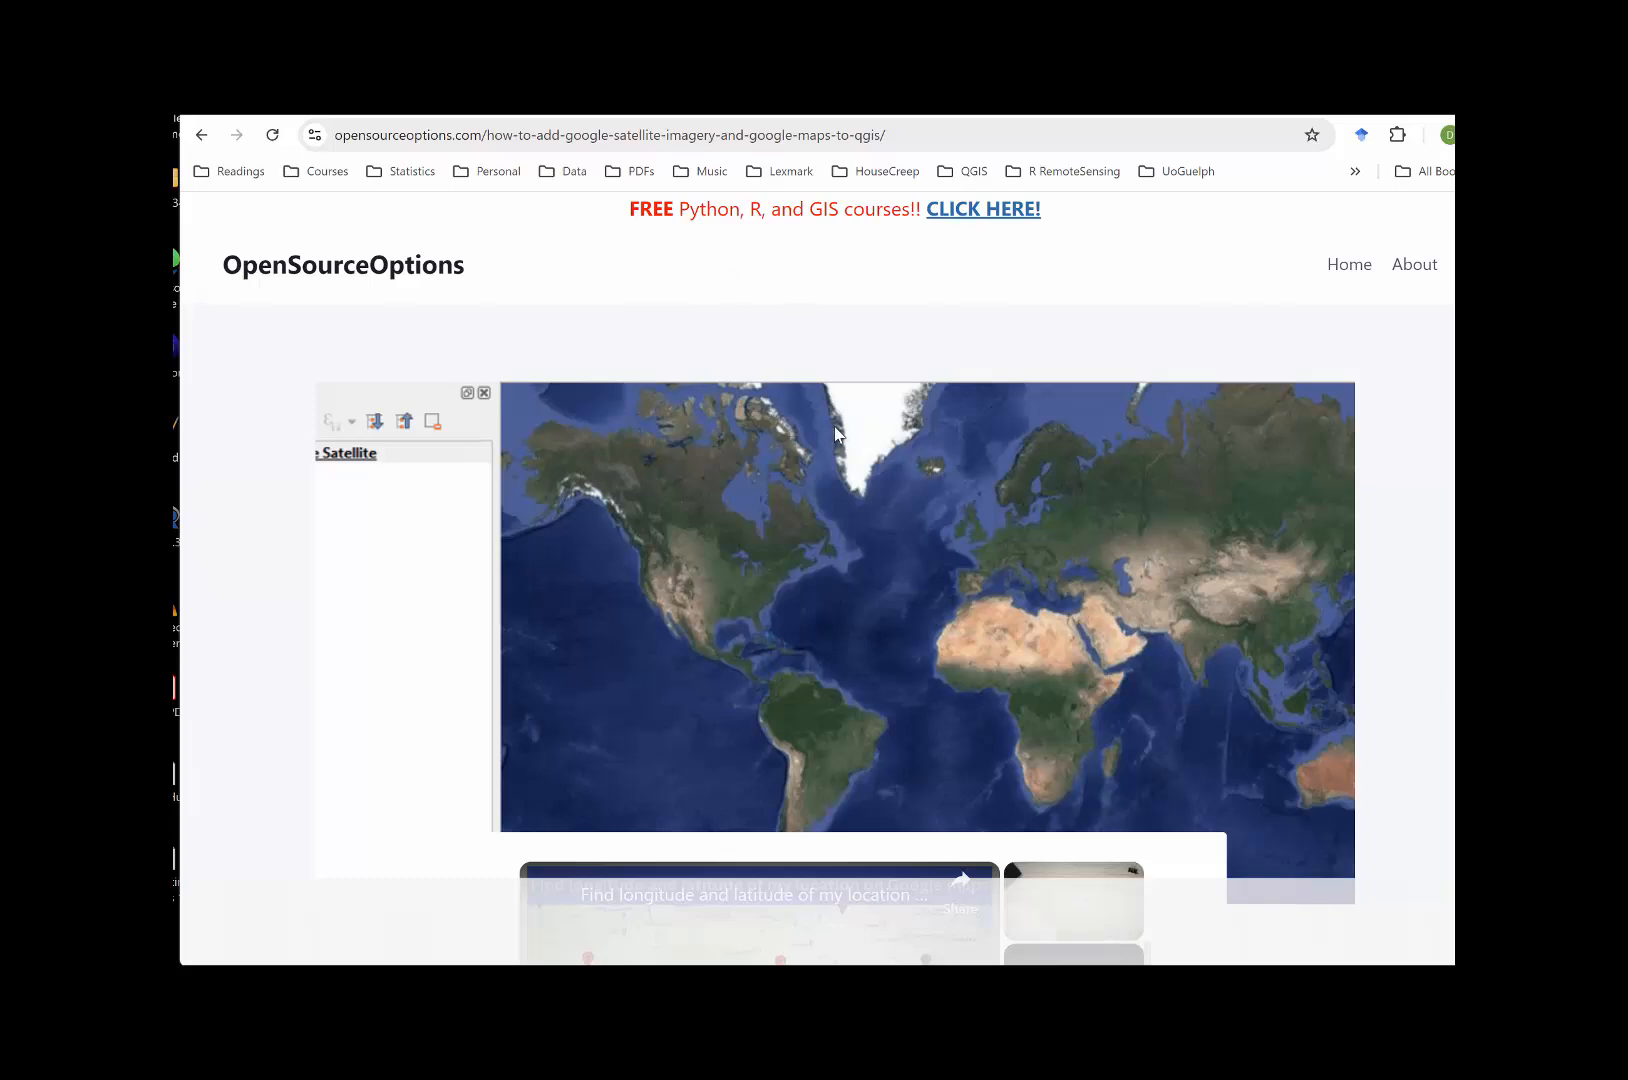
{"action": "scroll", "coordinate": [839, 446], "scroll_direction": "down", "scroll_amount": 15}
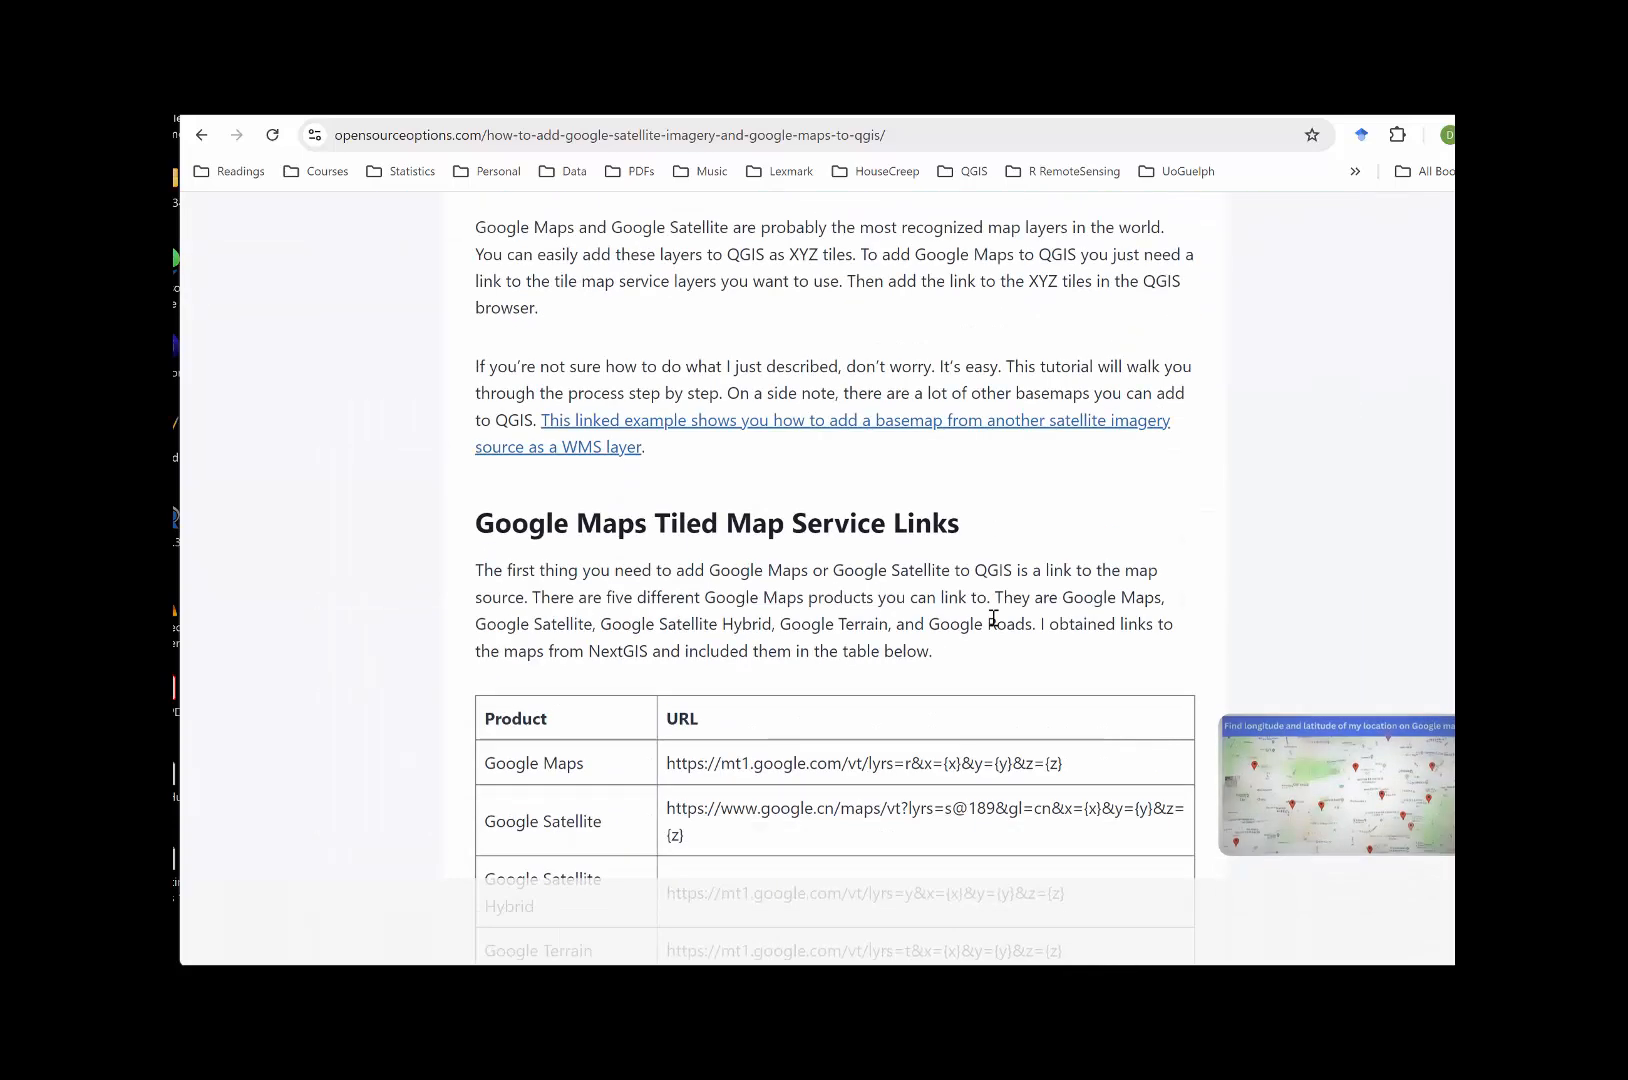
{"action": "scroll", "coordinate": [993, 618], "scroll_direction": "down", "scroll_amount": 3}
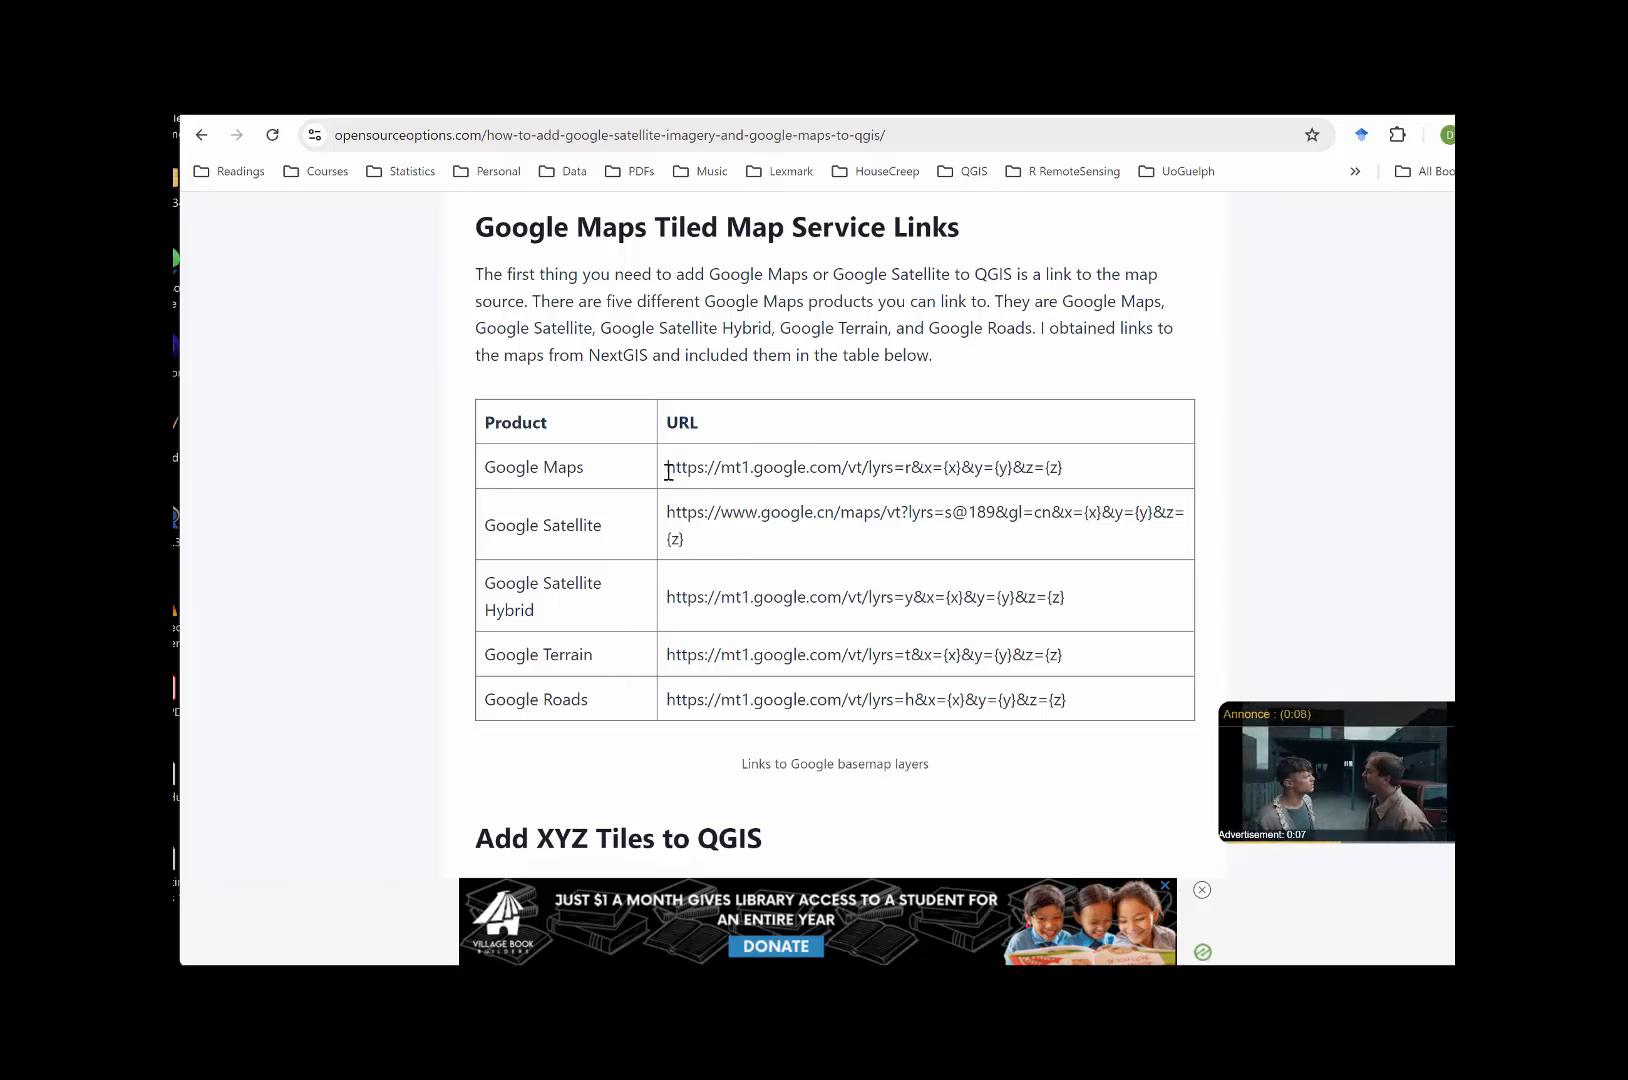
{"action": "left_click_drag", "start_coordinate": [668, 470], "coordinate": [1090, 469]}
{"action": "key", "text": "ctrl+c"}
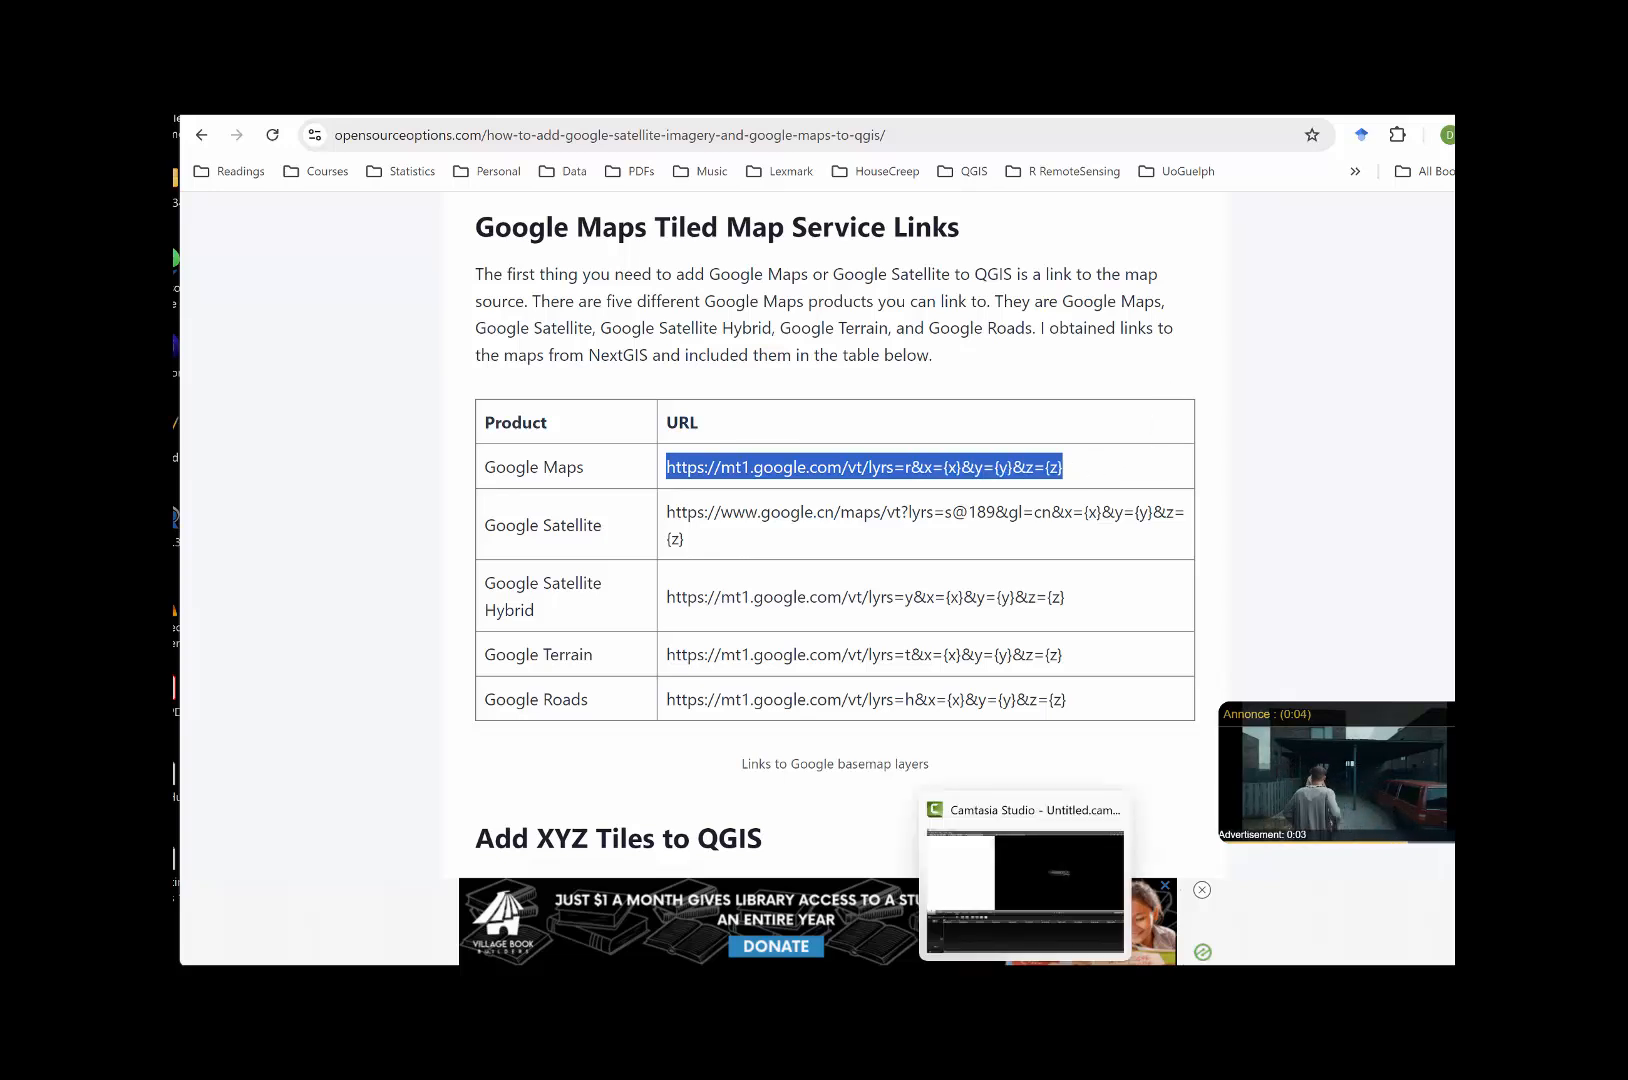
{"action": "left_click", "coordinate": [982, 990]}
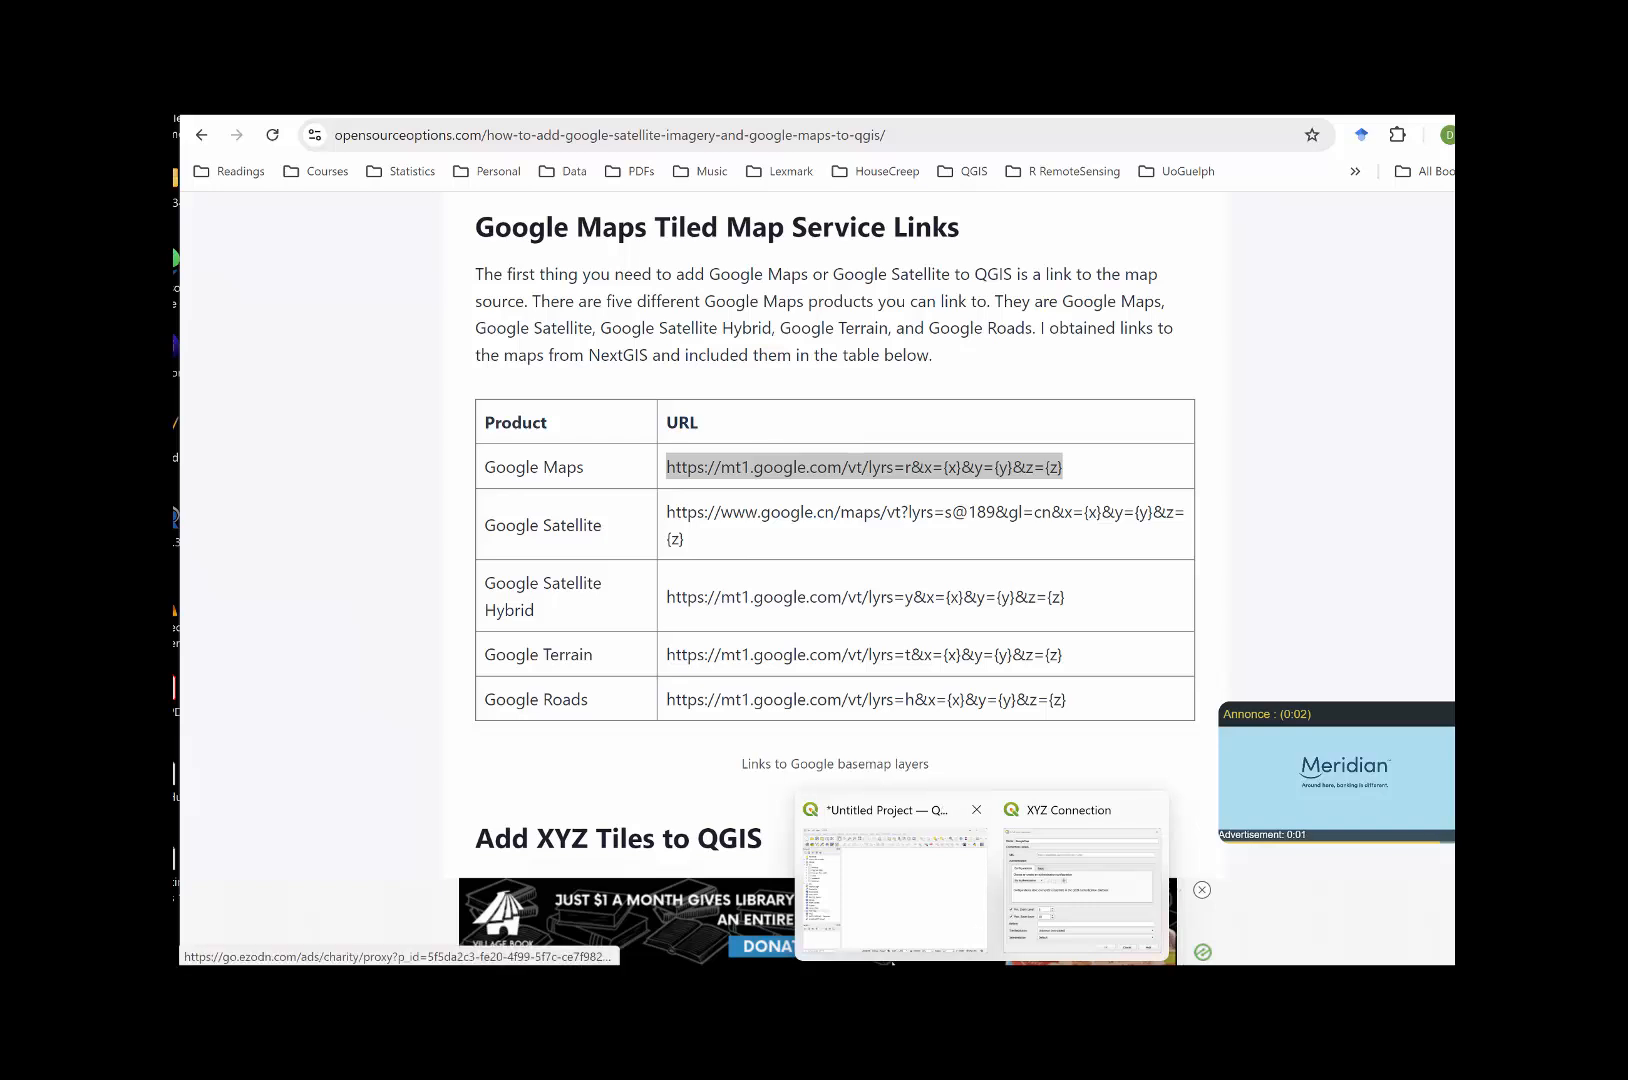
{"action": "left_click", "coordinate": [1080, 870]}
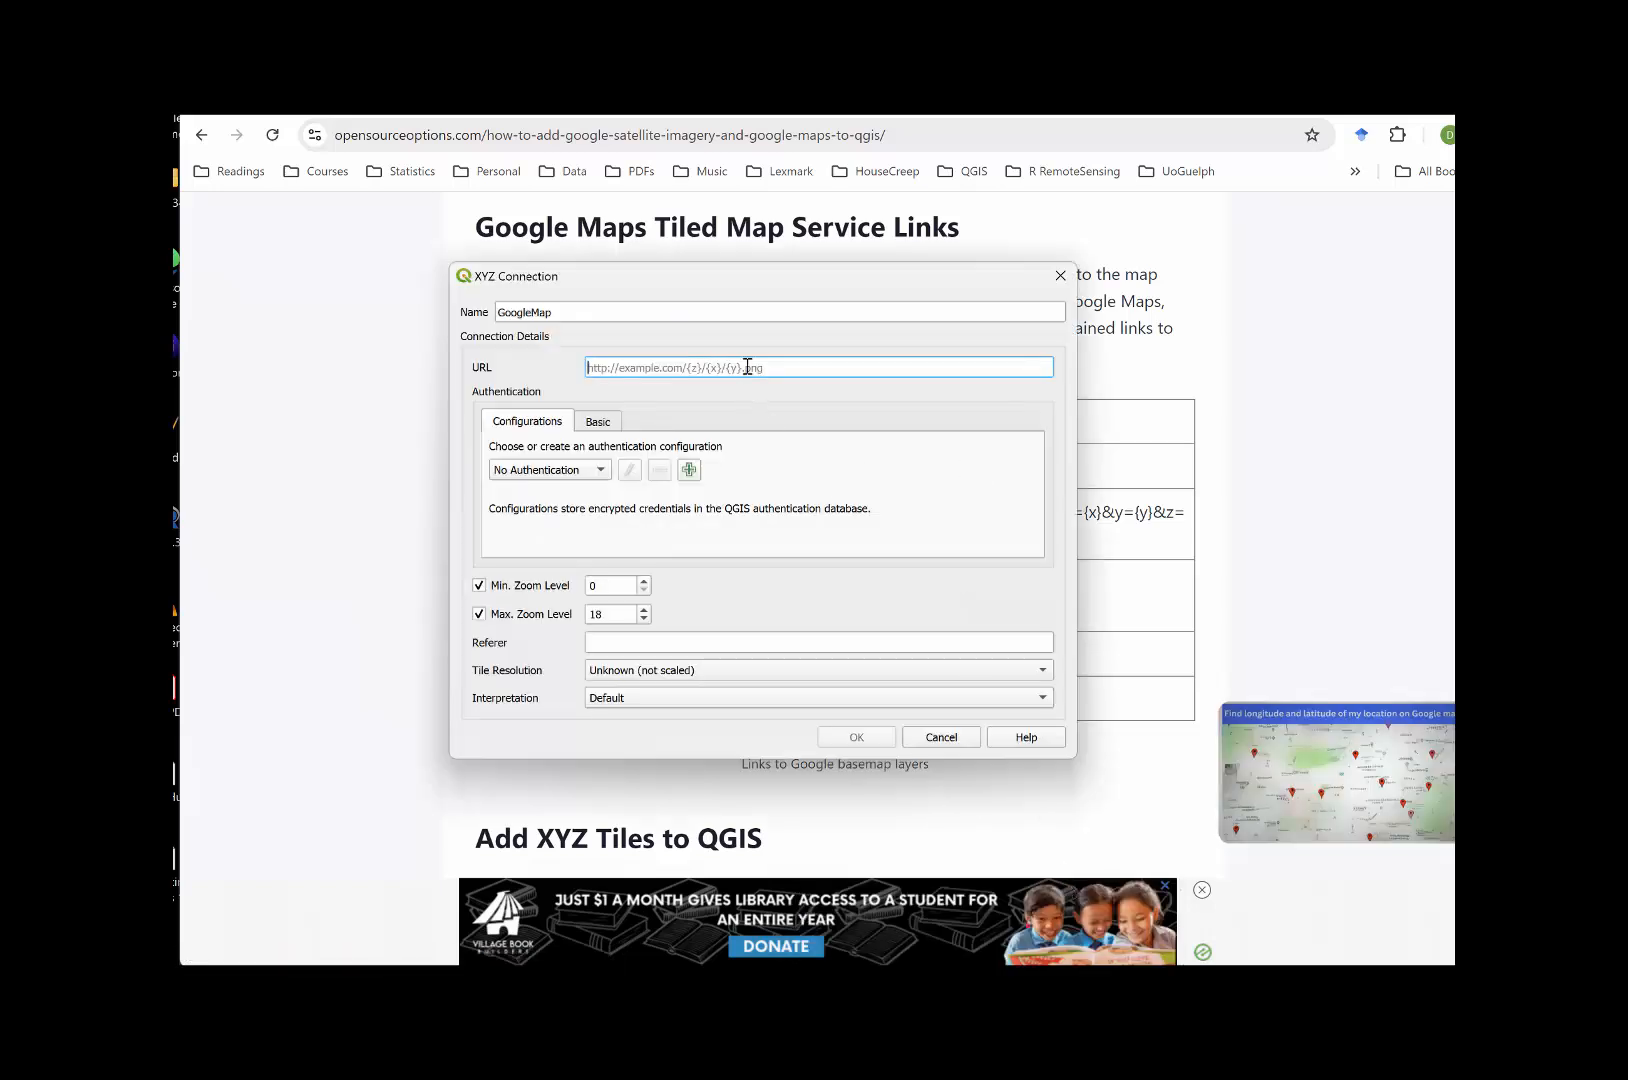
{"action": "key", "text": "ctrl+v"}
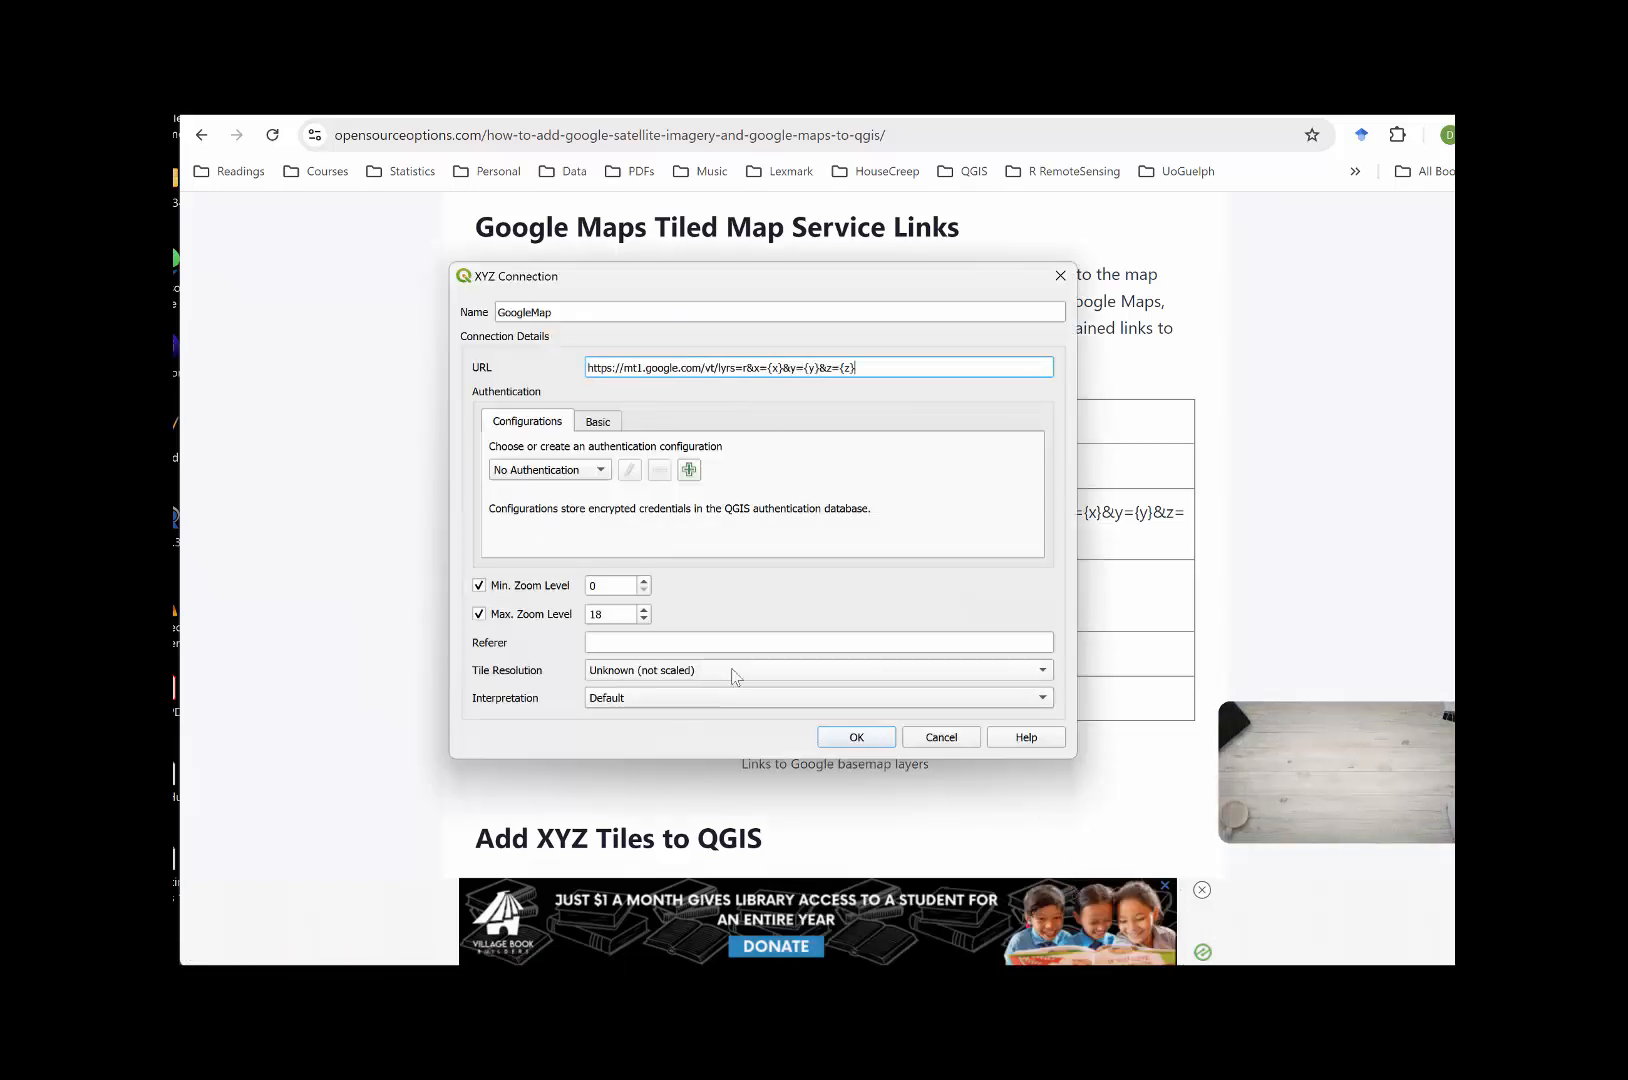
{"action": "left_click", "coordinate": [856, 737]}
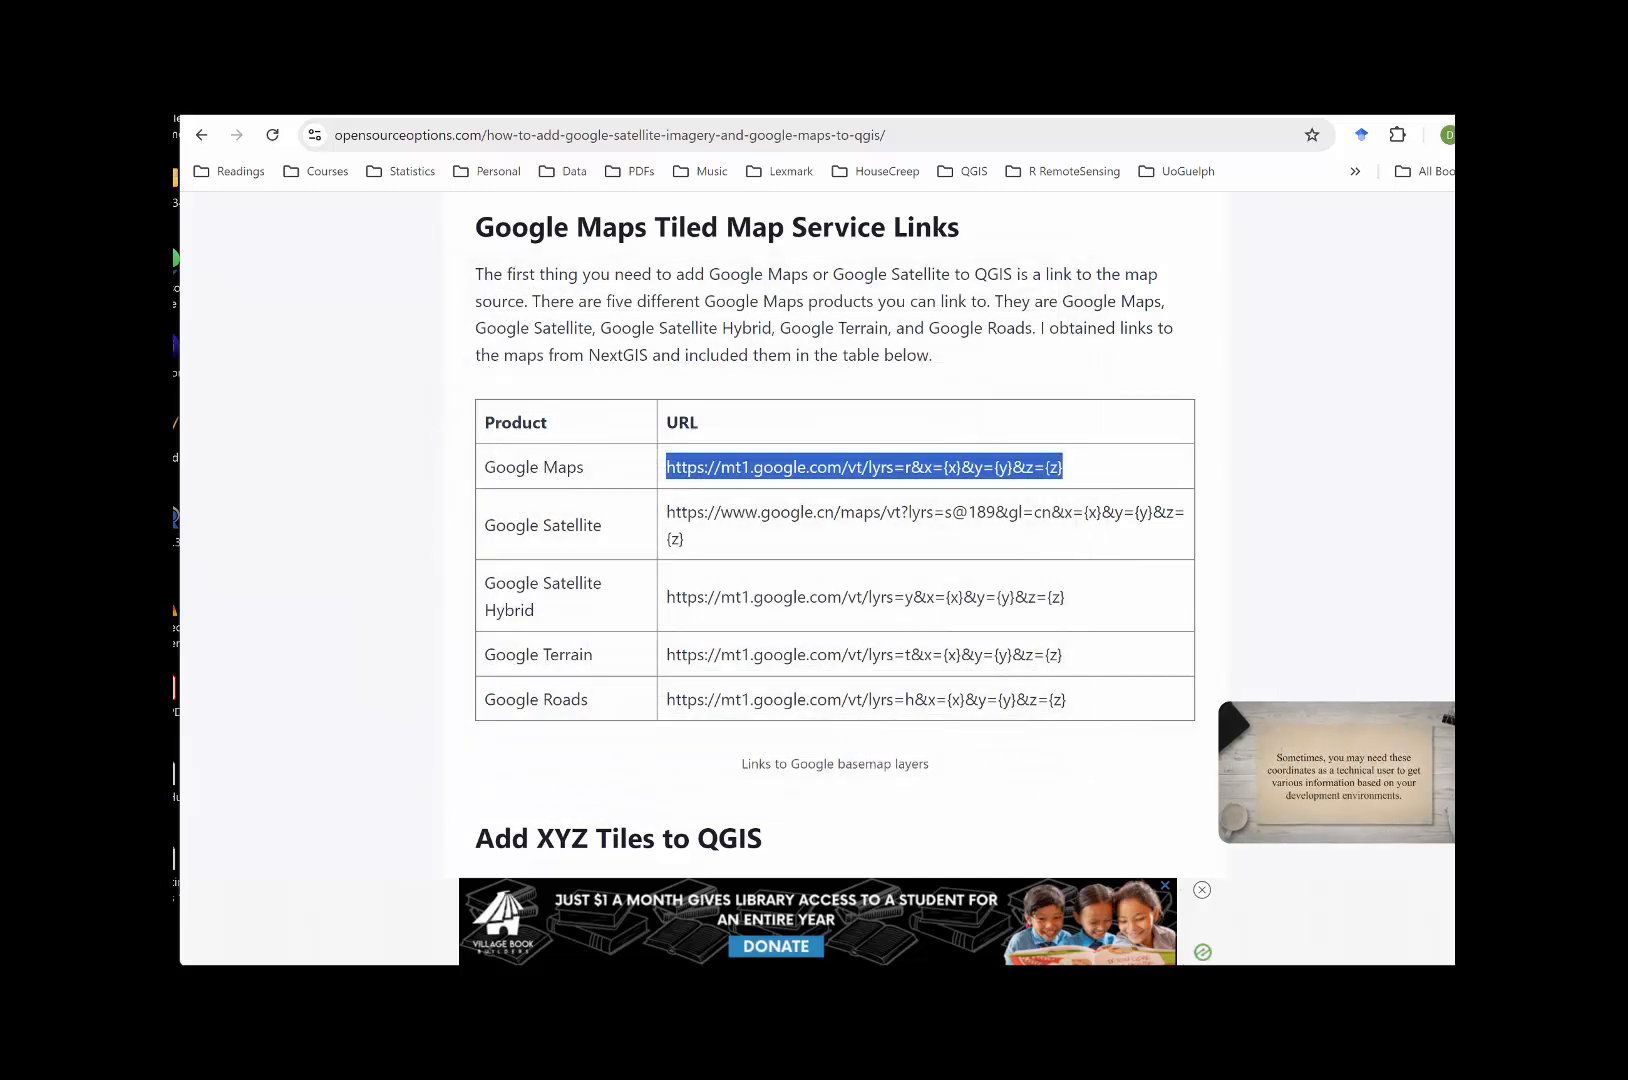
- Switch back to the QGIS project and add the GoogleMap XYZ tile connection as a layer
{"action": "left_click", "coordinate": [975, 880]}
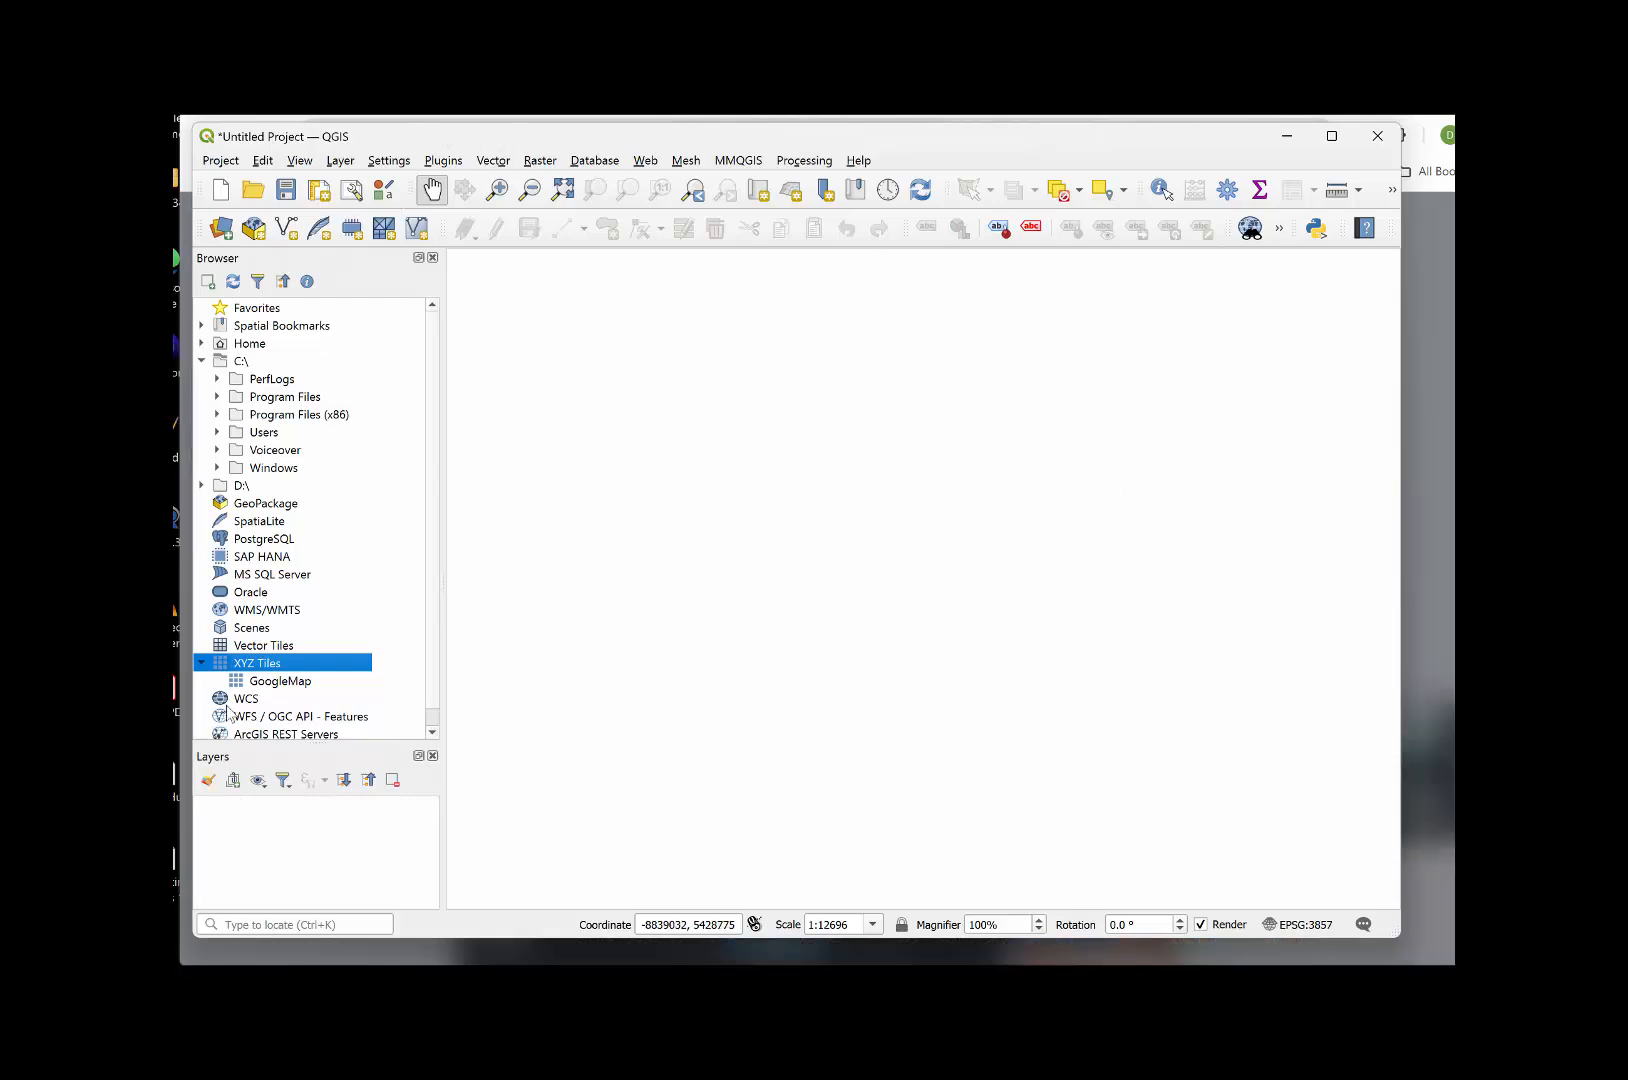
{"action": "left_click", "coordinate": [268, 682]}
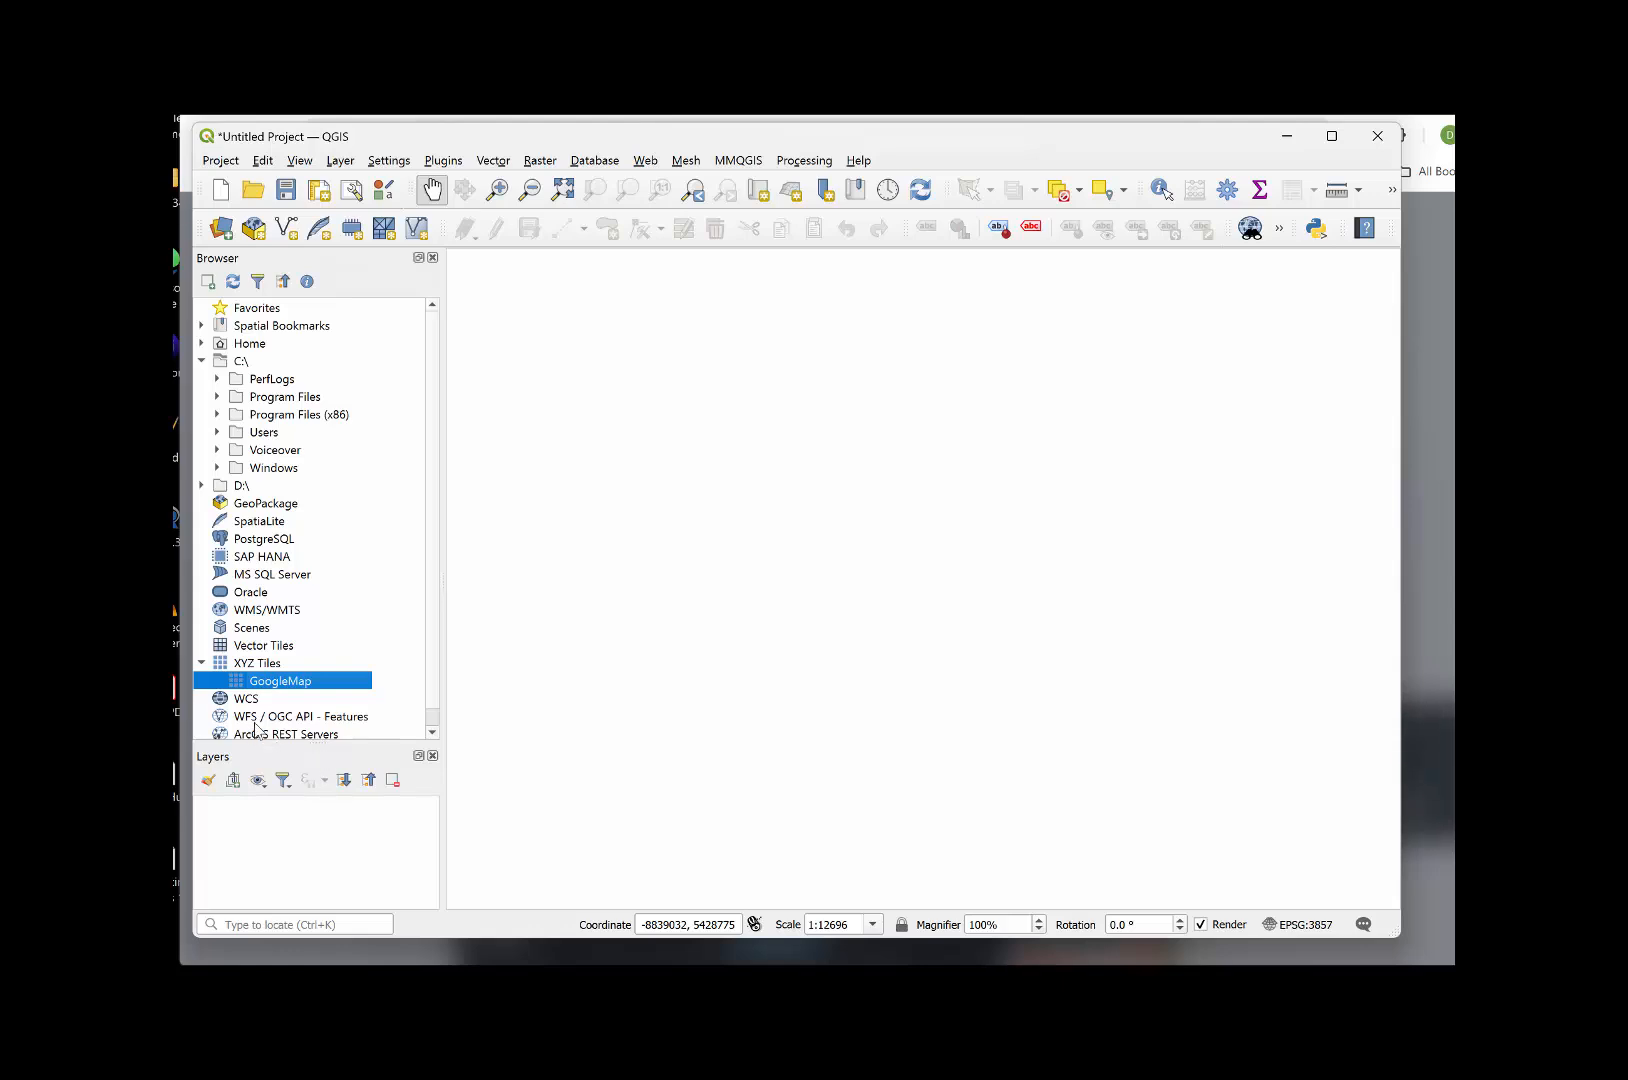
{"action": "left_click_drag", "start_coordinate": [282, 681], "coordinate": [282, 848]}
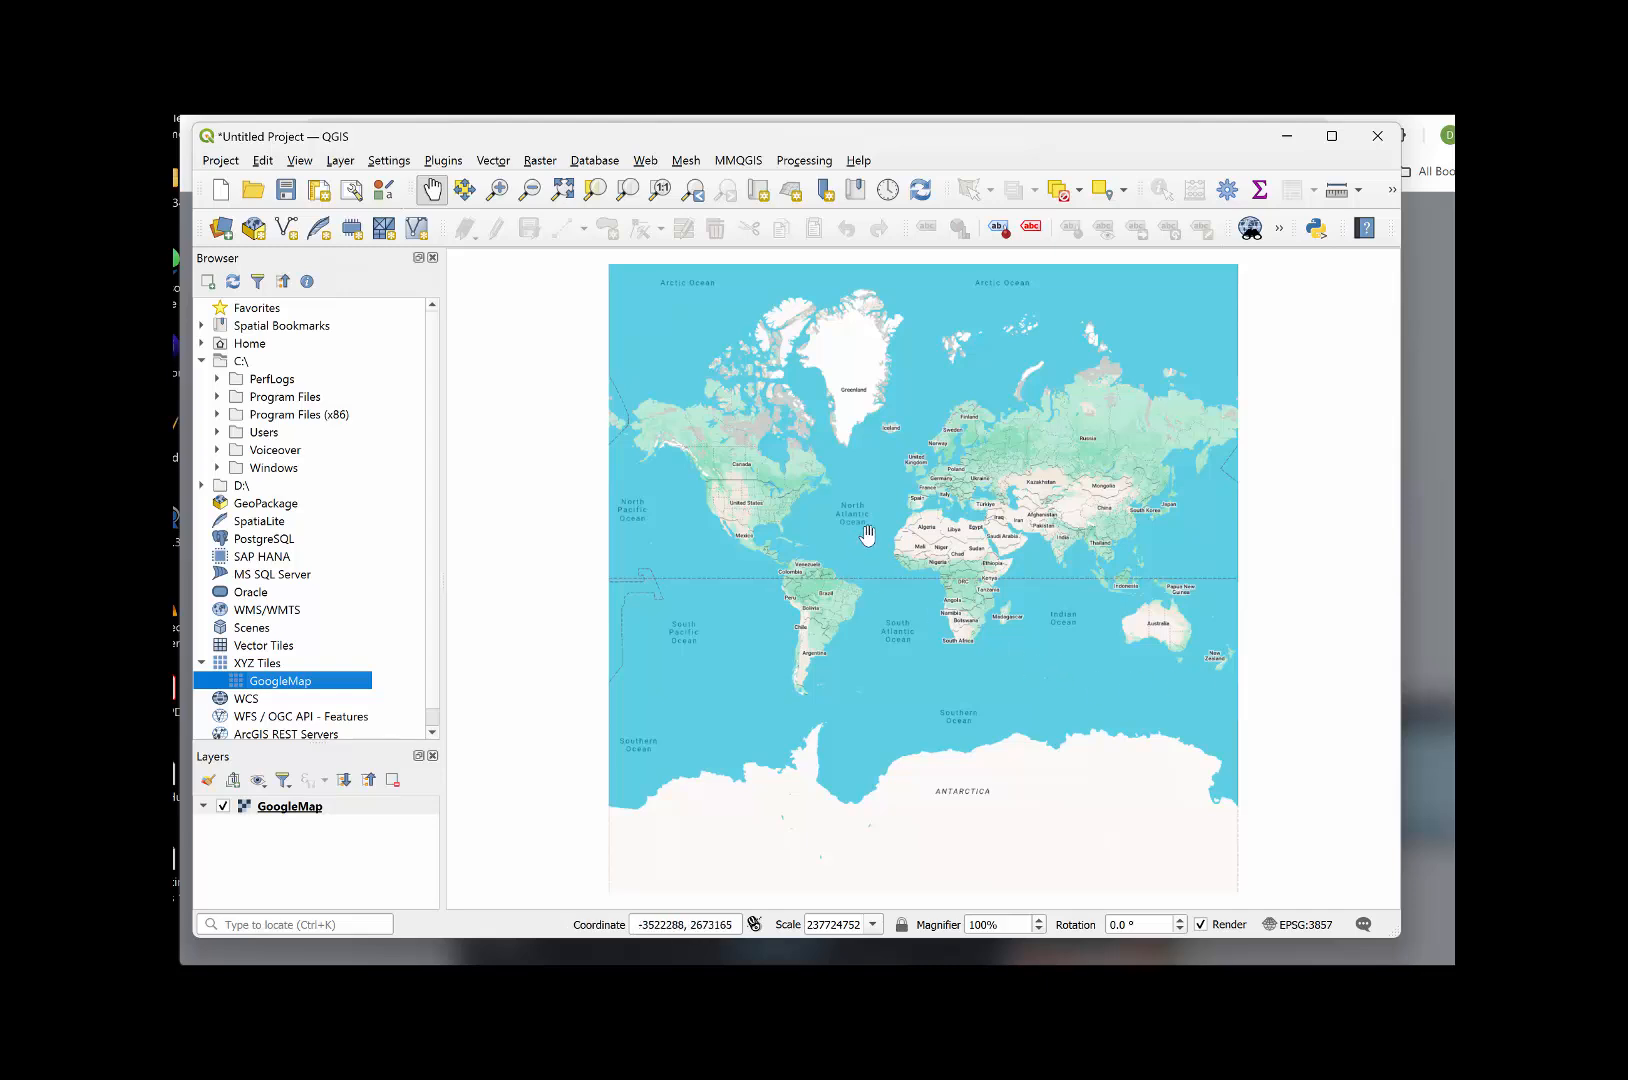
- Examine the Google basemap's detail from the world view down to Toronto and the streets around Bayview Village Shopping Centre
{"action": "left_click_drag", "start_coordinate": [806, 497], "coordinate": [821, 553]}
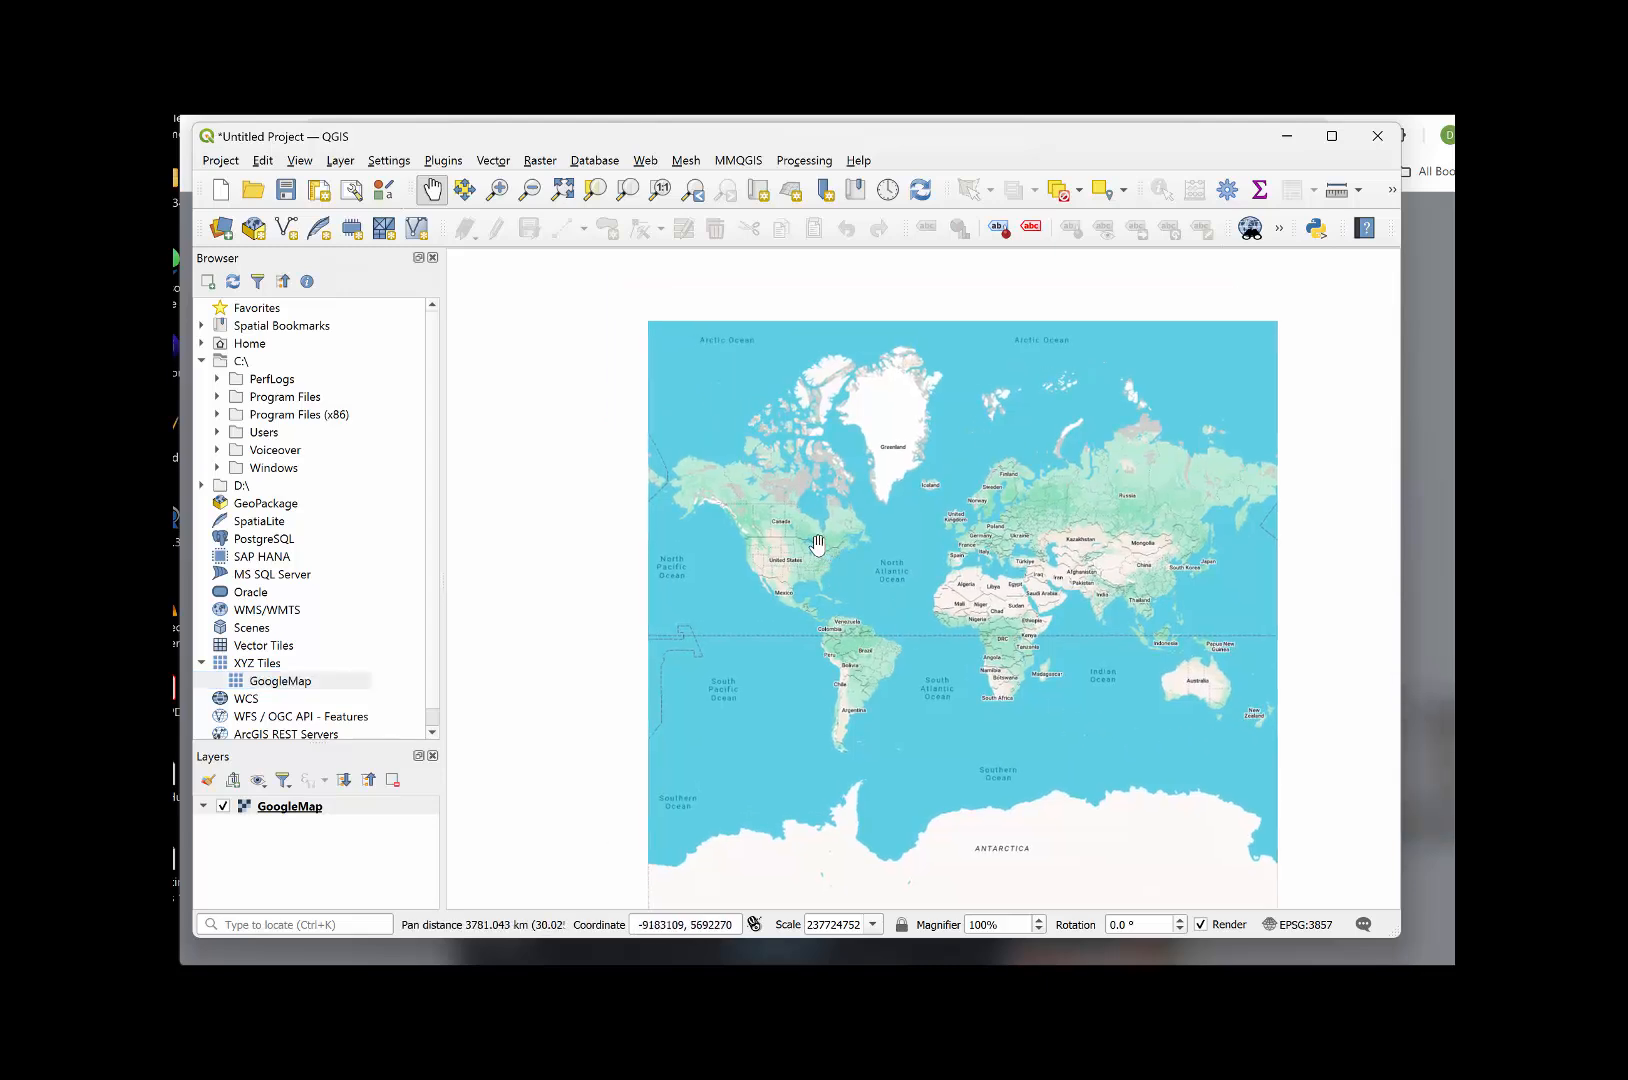
{"action": "scroll", "coordinate": [815, 548], "scroll_direction": "up", "scroll_amount": 4}
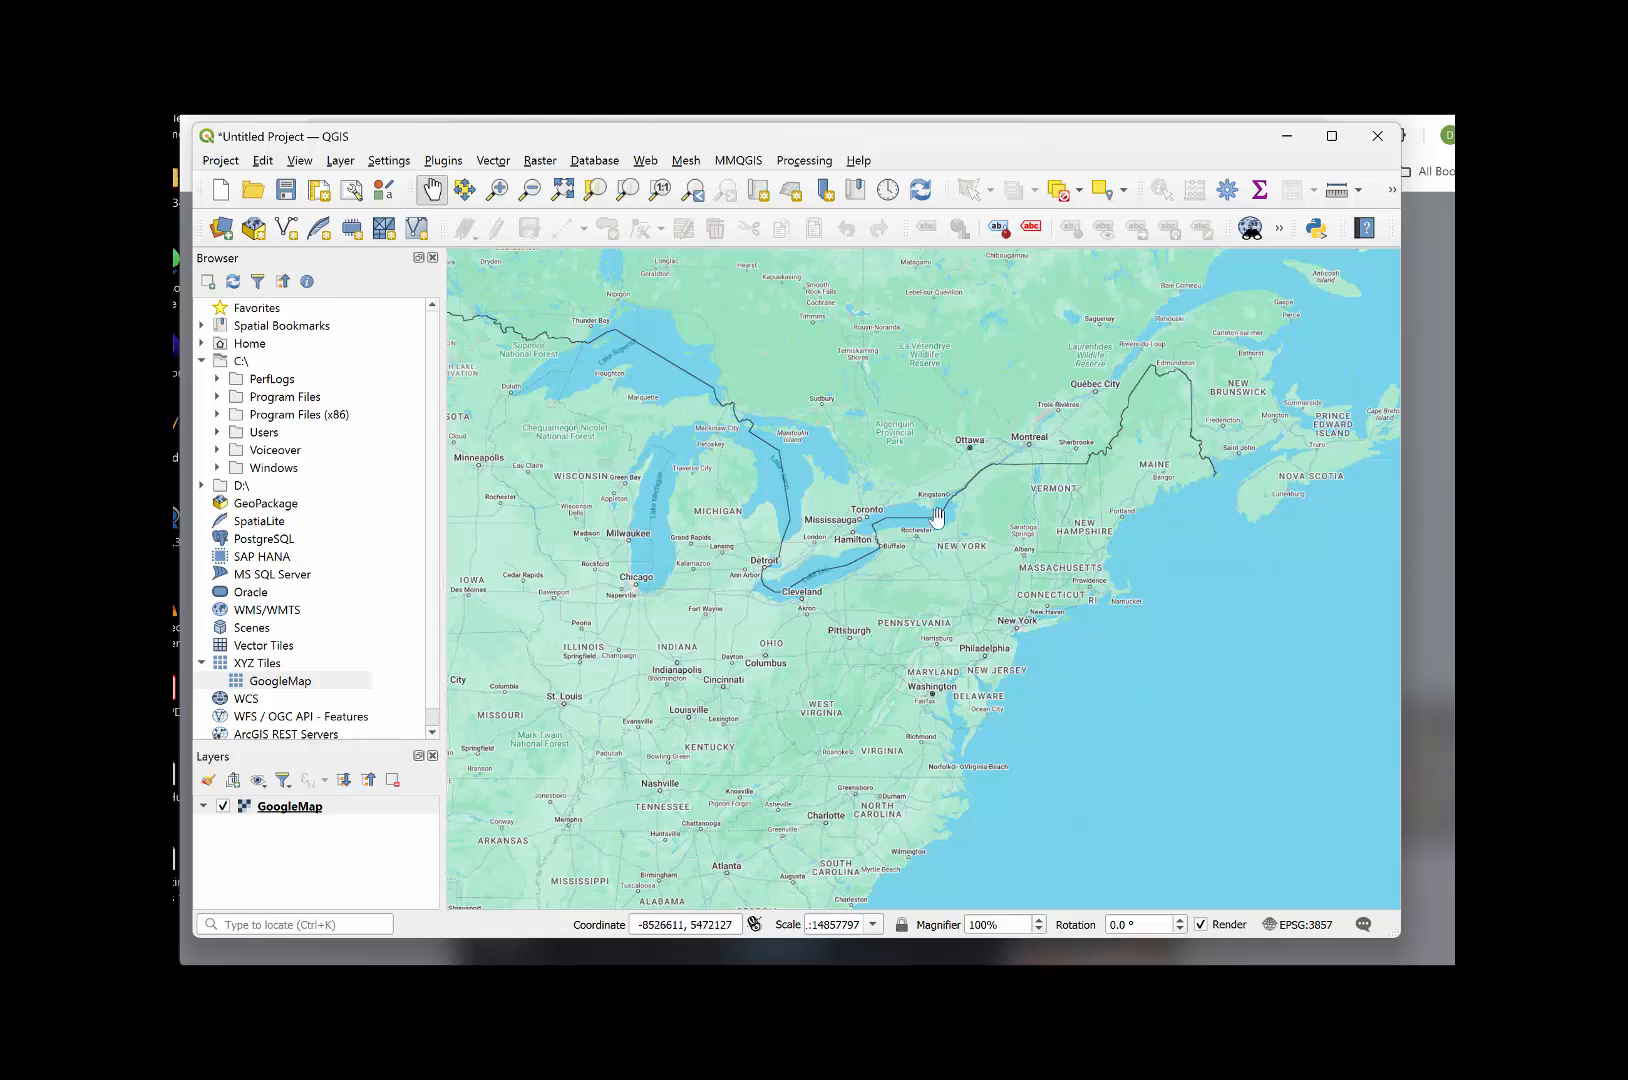
{"action": "scroll", "coordinate": [929, 536], "scroll_direction": "up", "scroll_amount": 2}
{"action": "left_click_drag", "start_coordinate": [594, 511], "coordinate": [683, 549]}
{"action": "scroll", "coordinate": [683, 549], "scroll_direction": "up", "scroll_amount": 2}
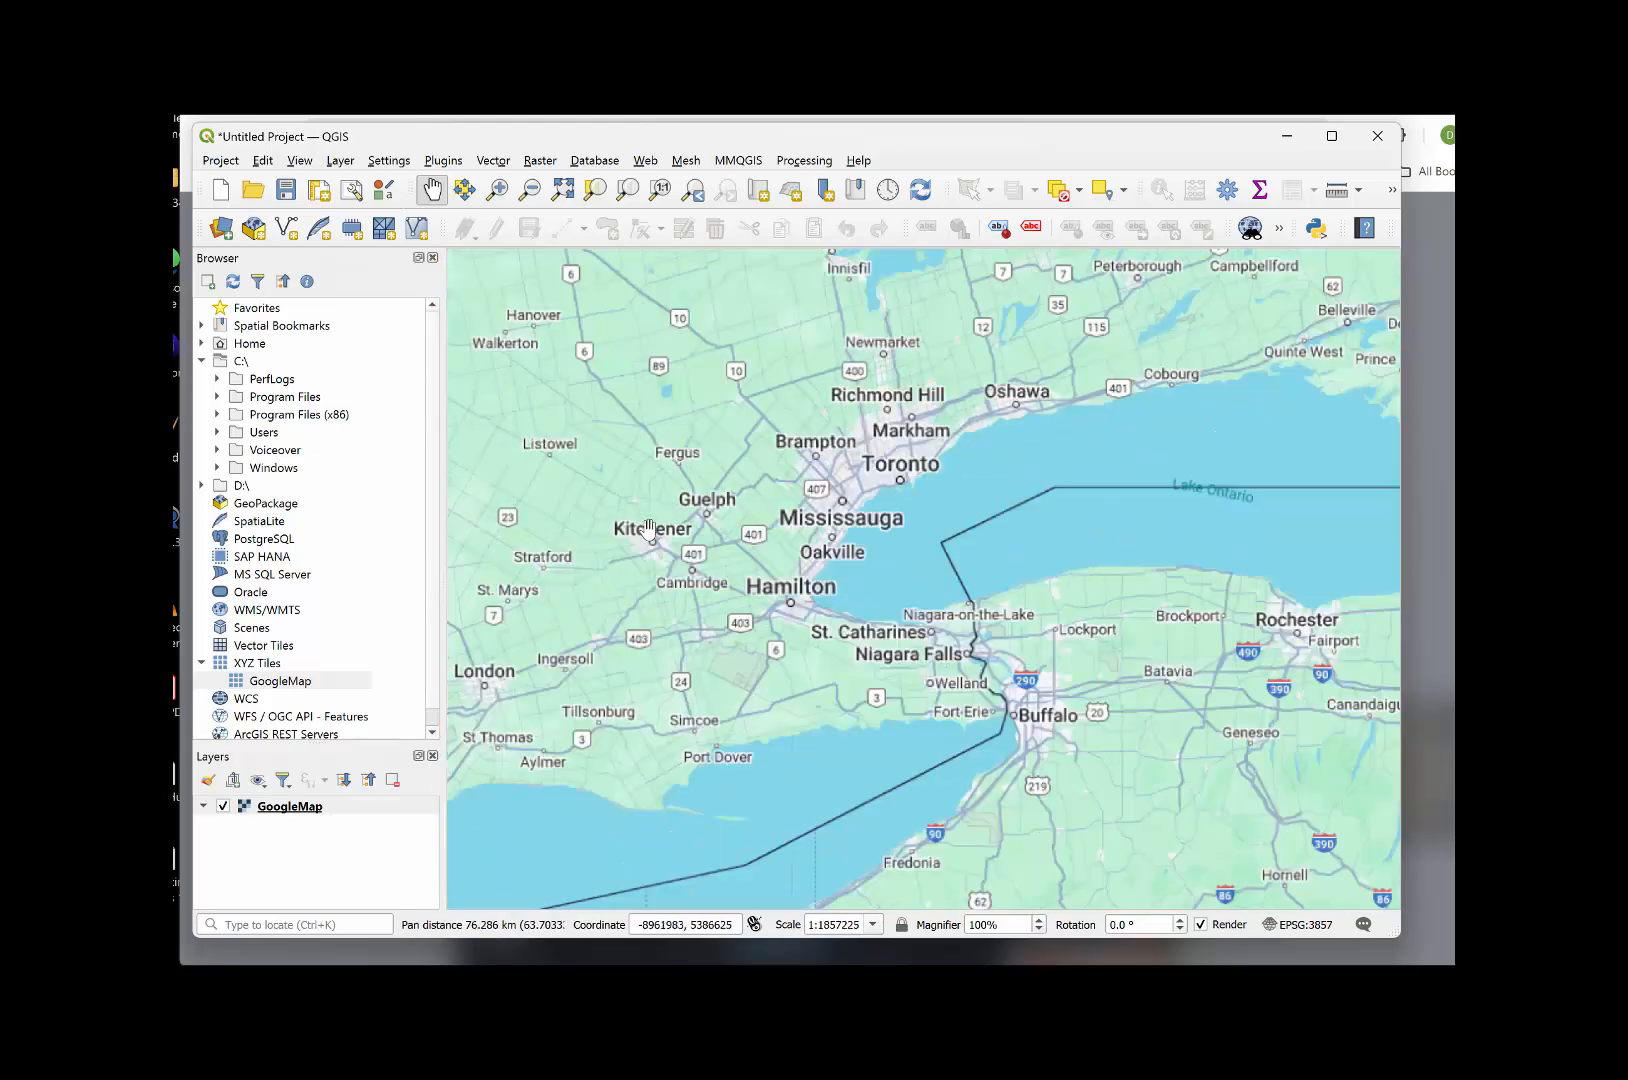
{"action": "left_click_drag", "start_coordinate": [1191, 465], "coordinate": [916, 614]}
{"action": "scroll", "coordinate": [916, 614], "scroll_direction": "up", "scroll_amount": 3}
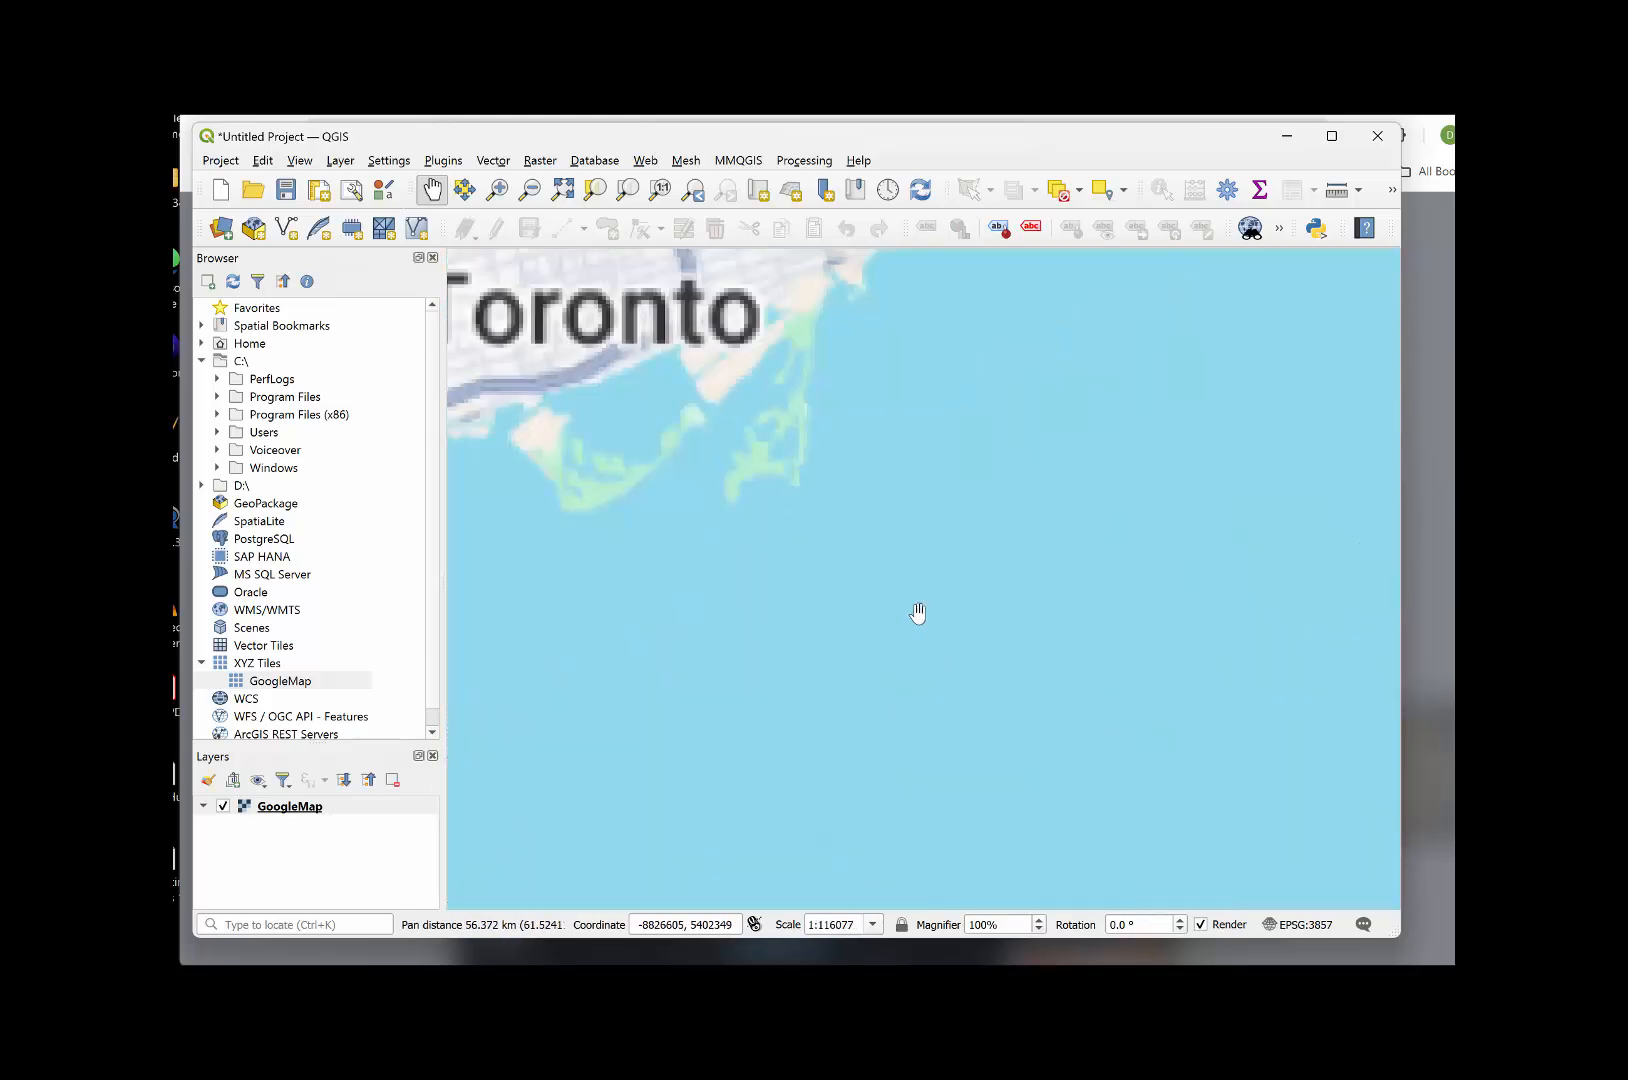
{"action": "left_click_drag", "start_coordinate": [829, 465], "coordinate": [1058, 707]}
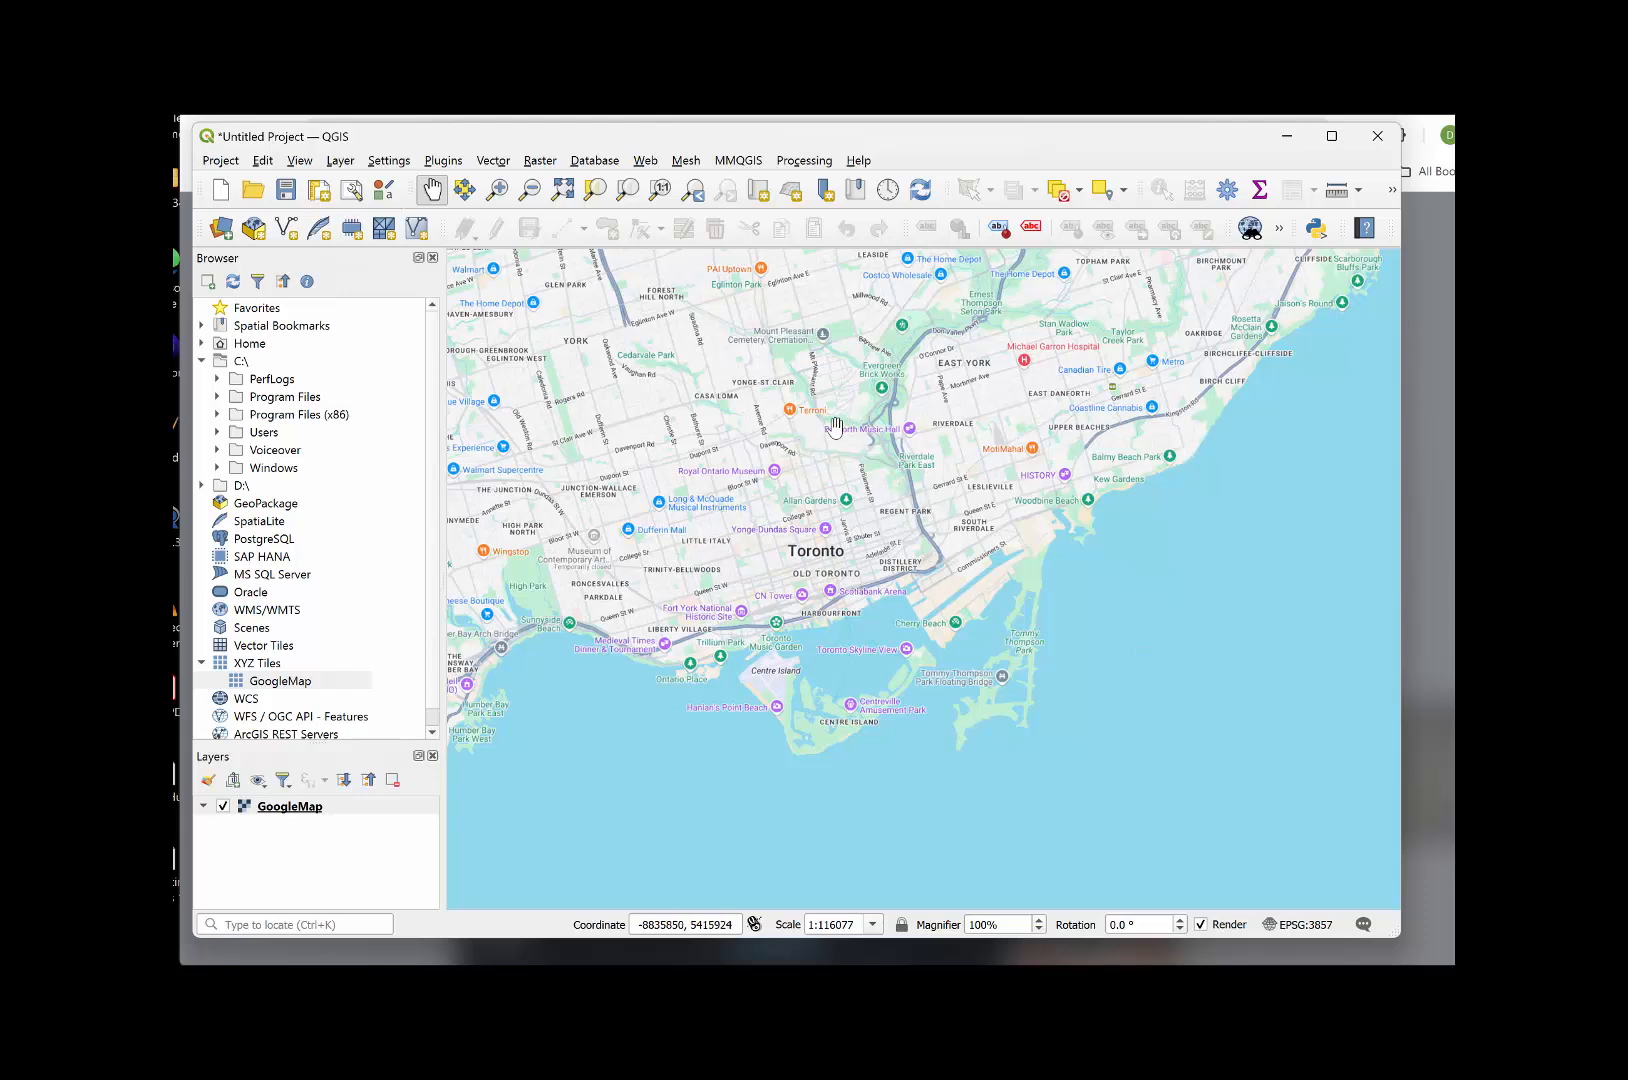
{"action": "left_click_drag", "start_coordinate": [785, 395], "coordinate": [914, 711]}
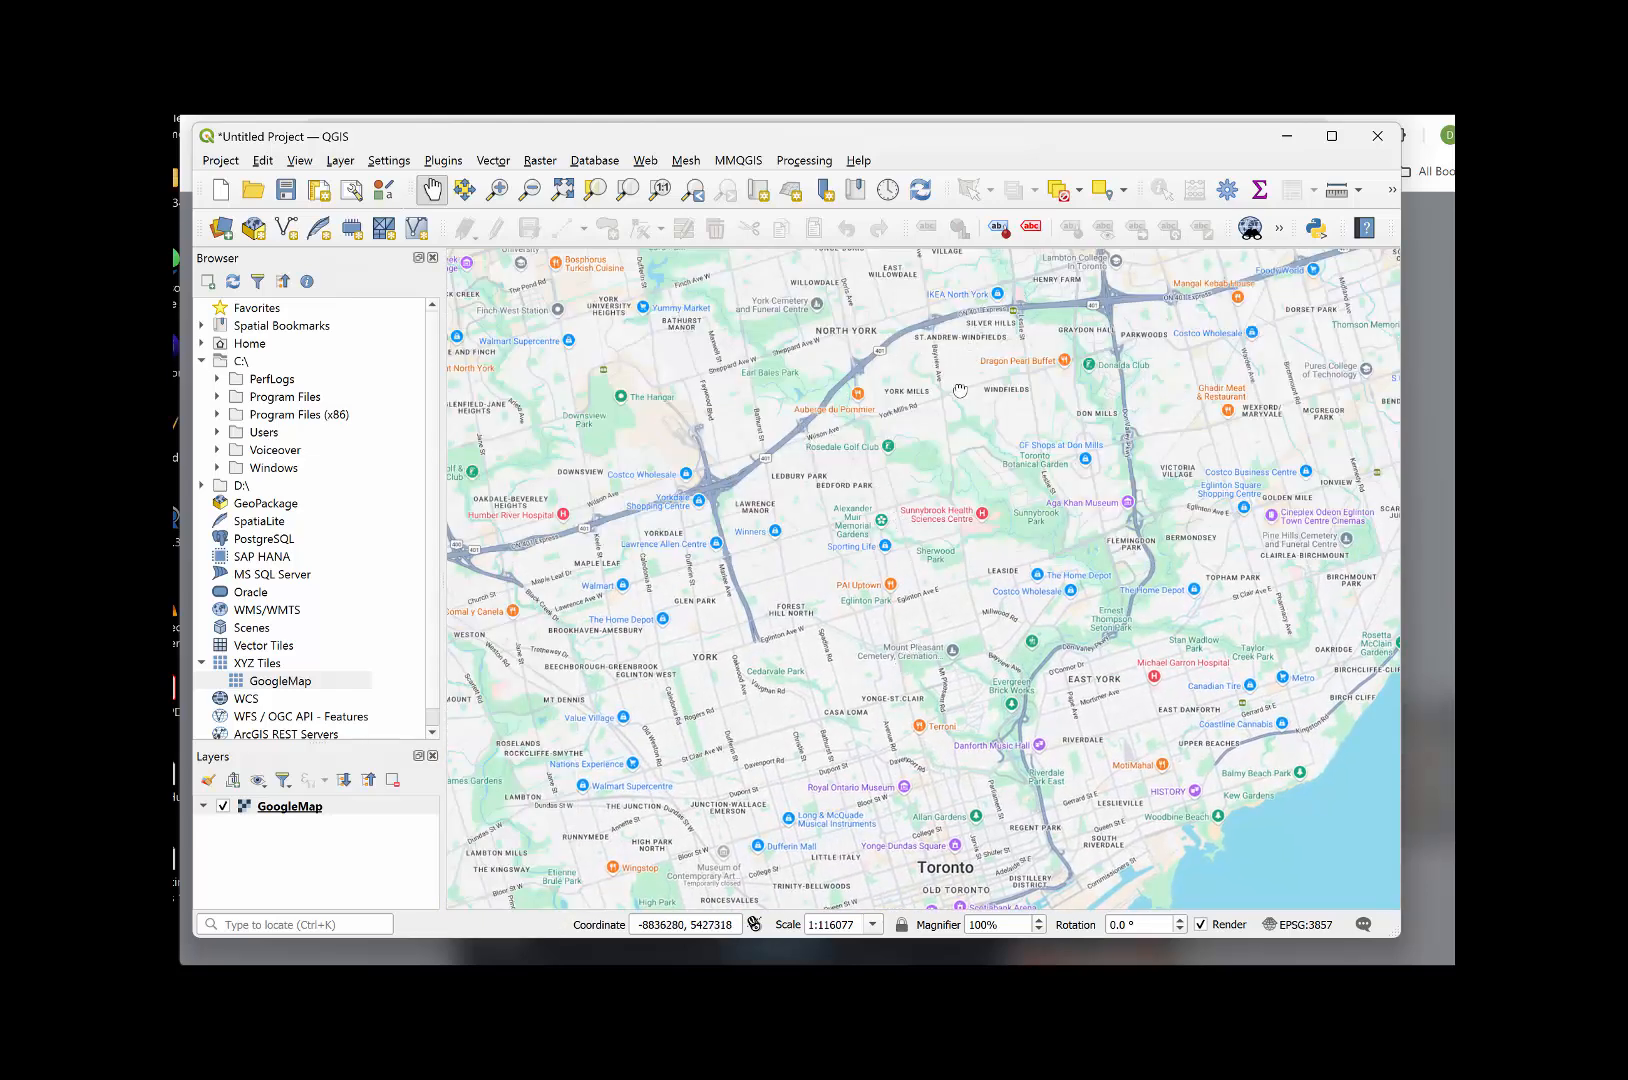
{"action": "left_click_drag", "start_coordinate": [948, 279], "coordinate": [868, 455]}
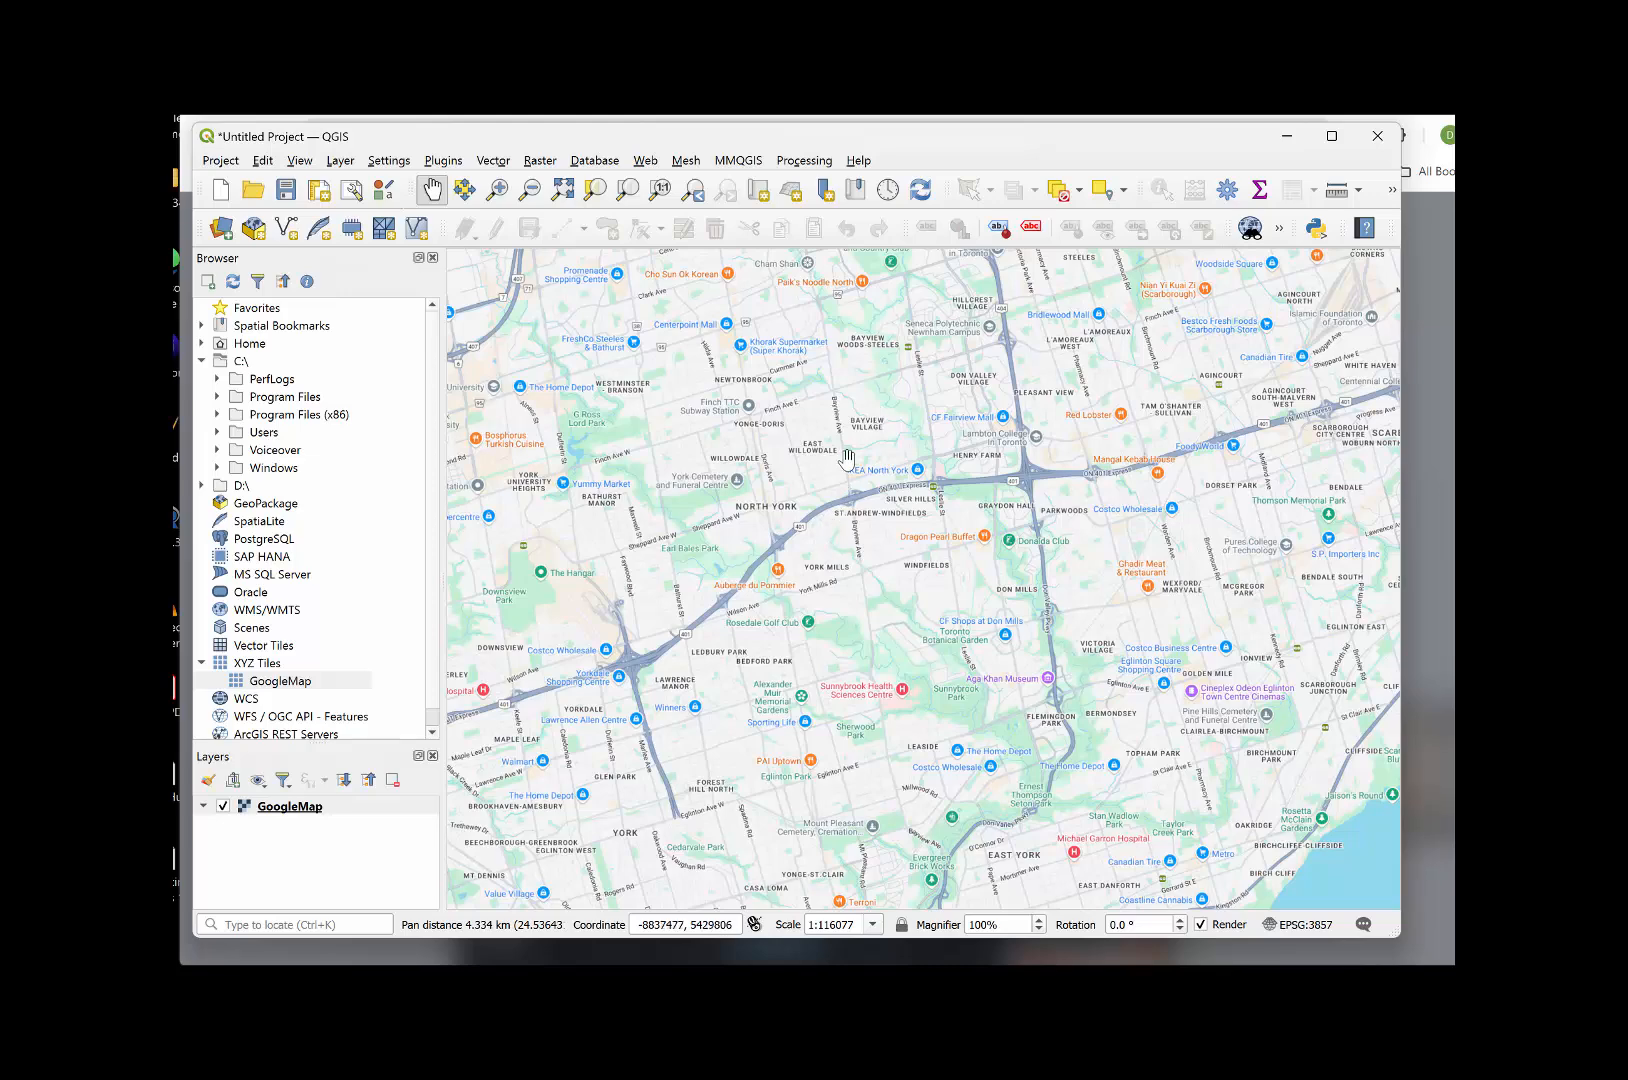
{"action": "scroll", "coordinate": [847, 460], "scroll_direction": "up", "scroll_amount": 2}
{"action": "scroll", "coordinate": [847, 460], "scroll_direction": "up", "scroll_amount": 1}
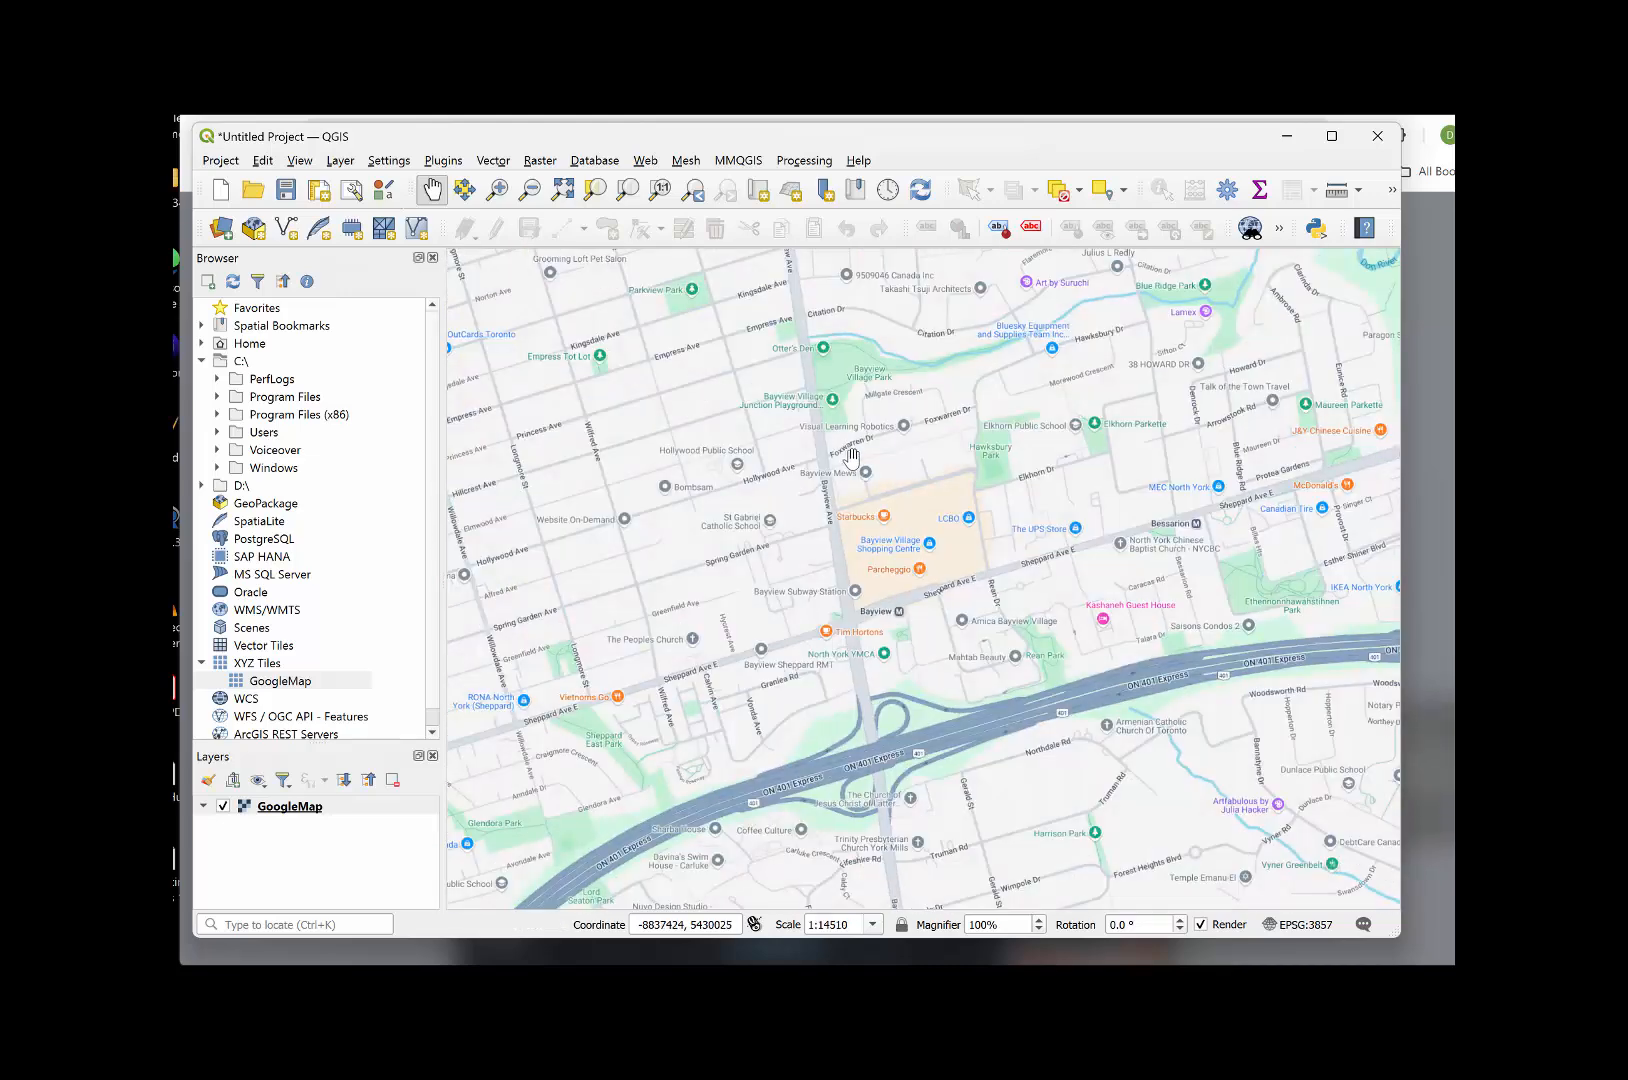
{"action": "scroll", "coordinate": [851, 457], "scroll_direction": "up", "scroll_amount": 1}
{"action": "left_click_drag", "start_coordinate": [993, 615], "coordinate": [892, 583]}
{"action": "scroll", "coordinate": [895, 570], "scroll_direction": "up", "scroll_amount": 1}
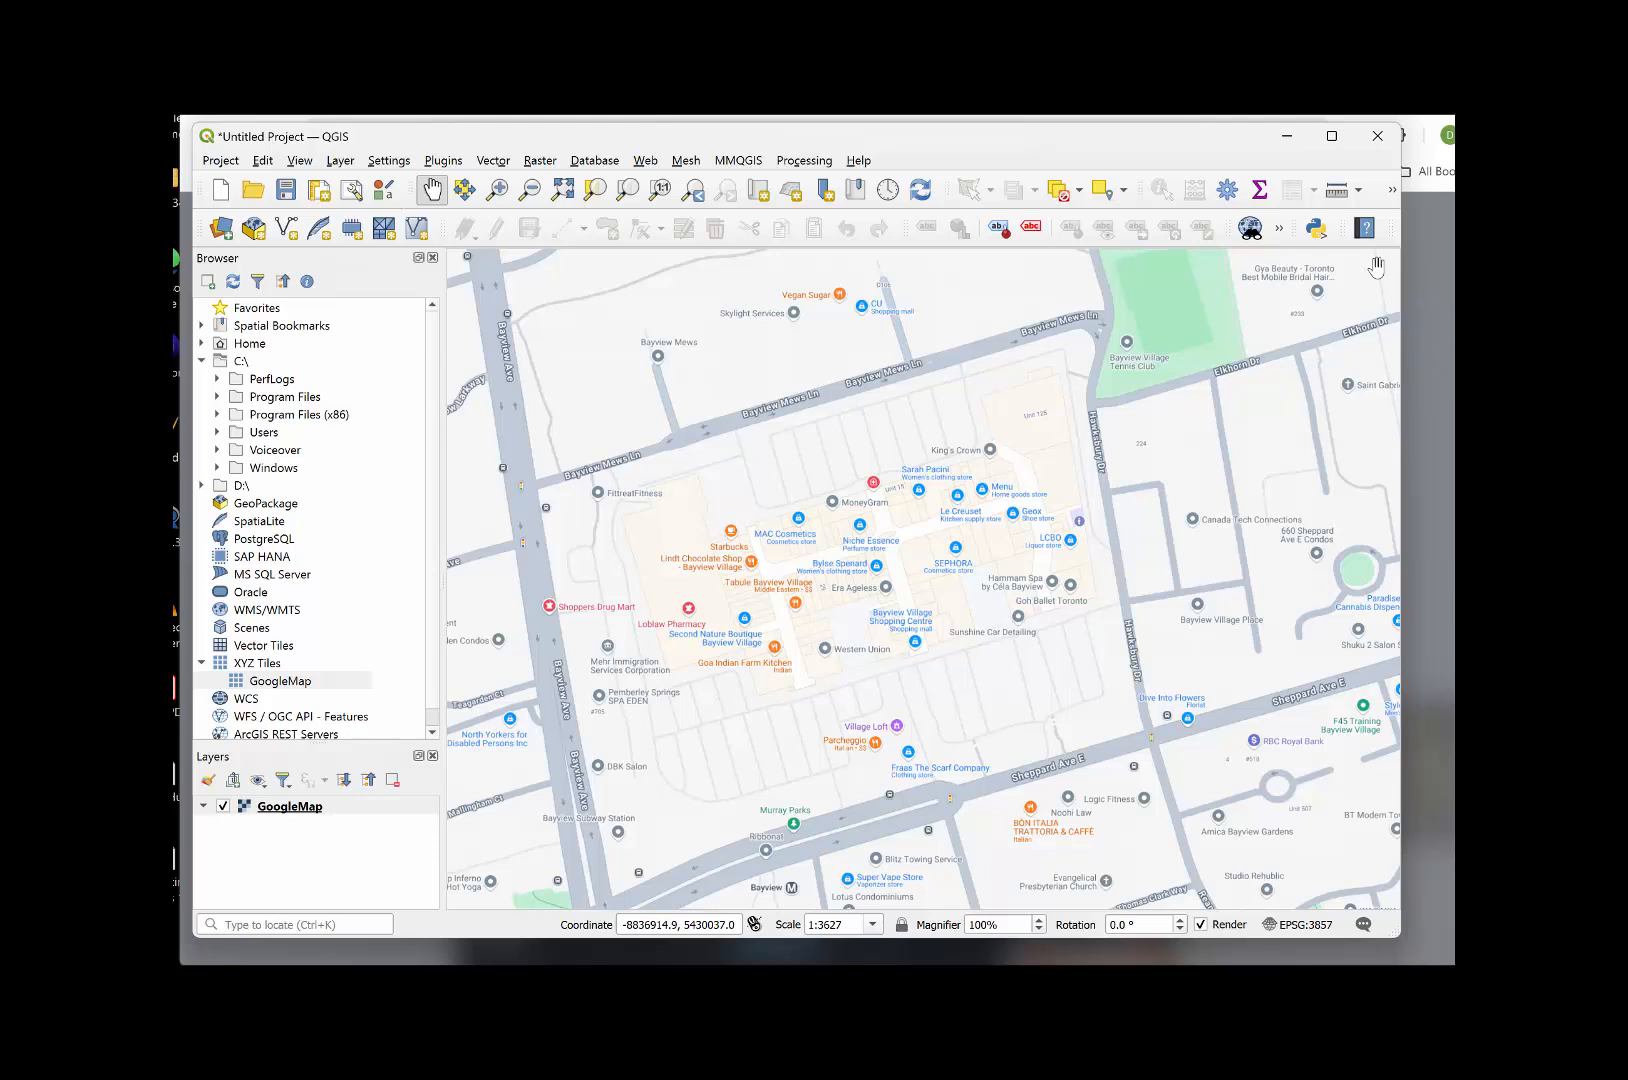
- Disable the installed QuickMapServices plugin in the plugin manager and close the manager
{"action": "left_click", "coordinate": [443, 161]}
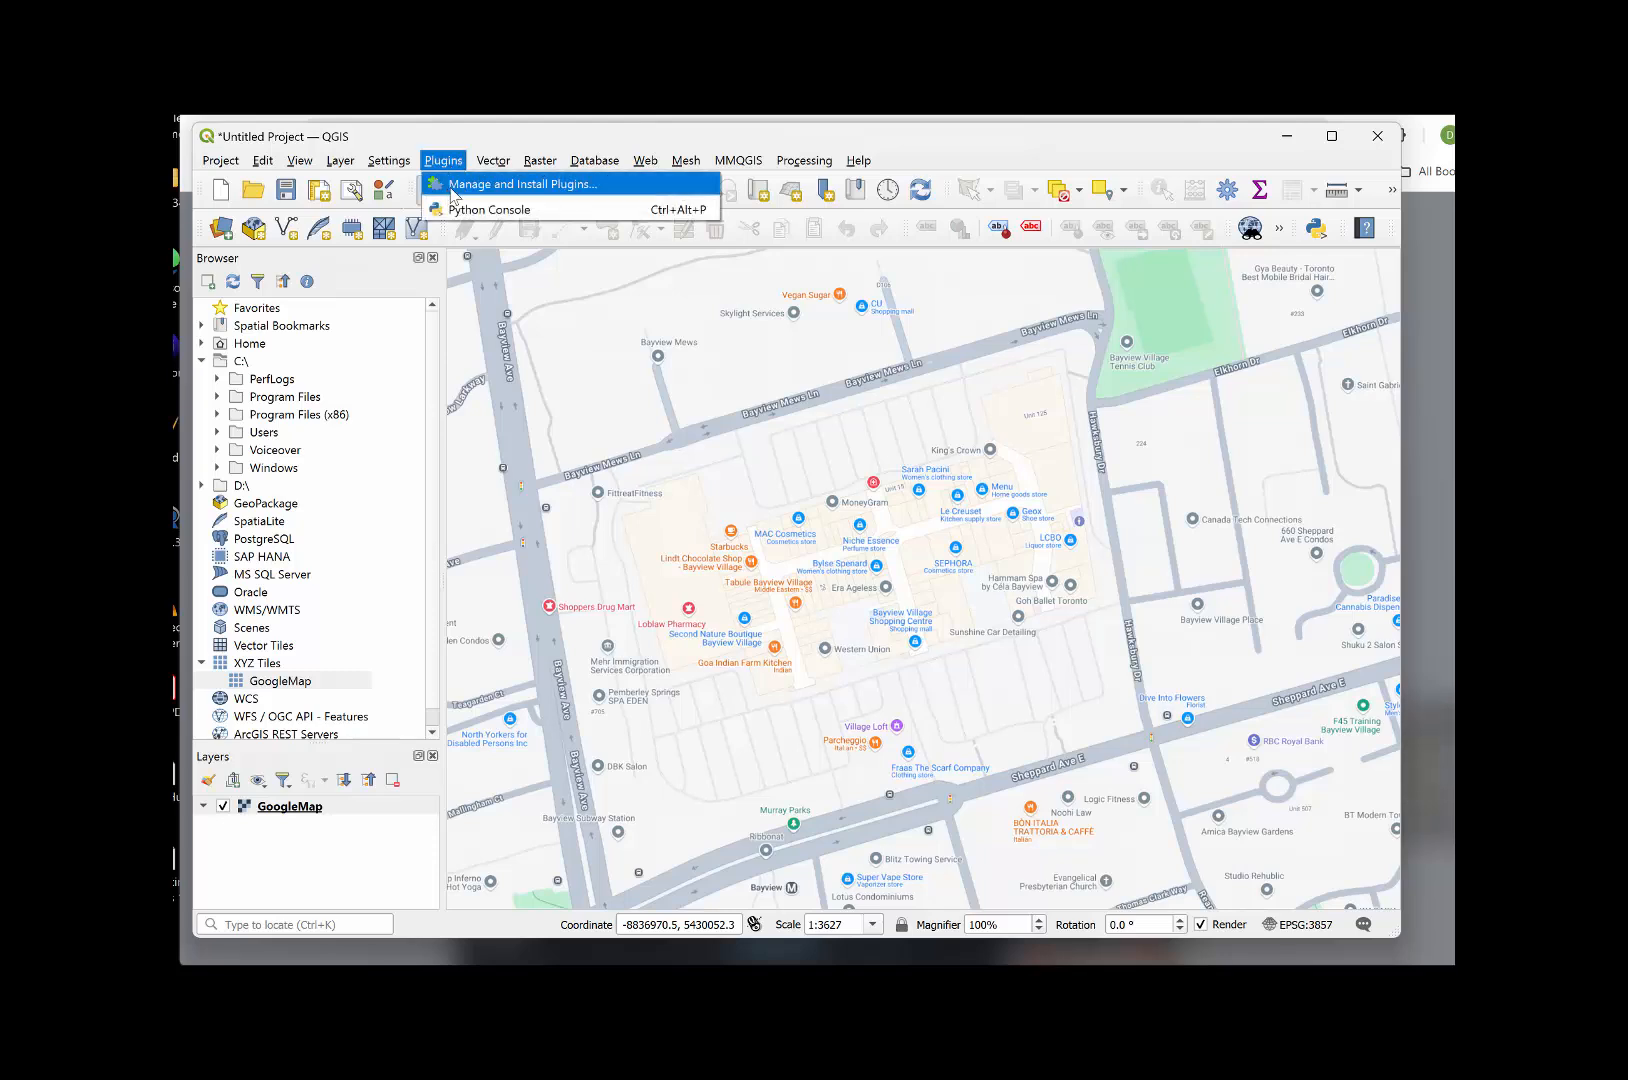
{"action": "left_click", "coordinate": [451, 190]}
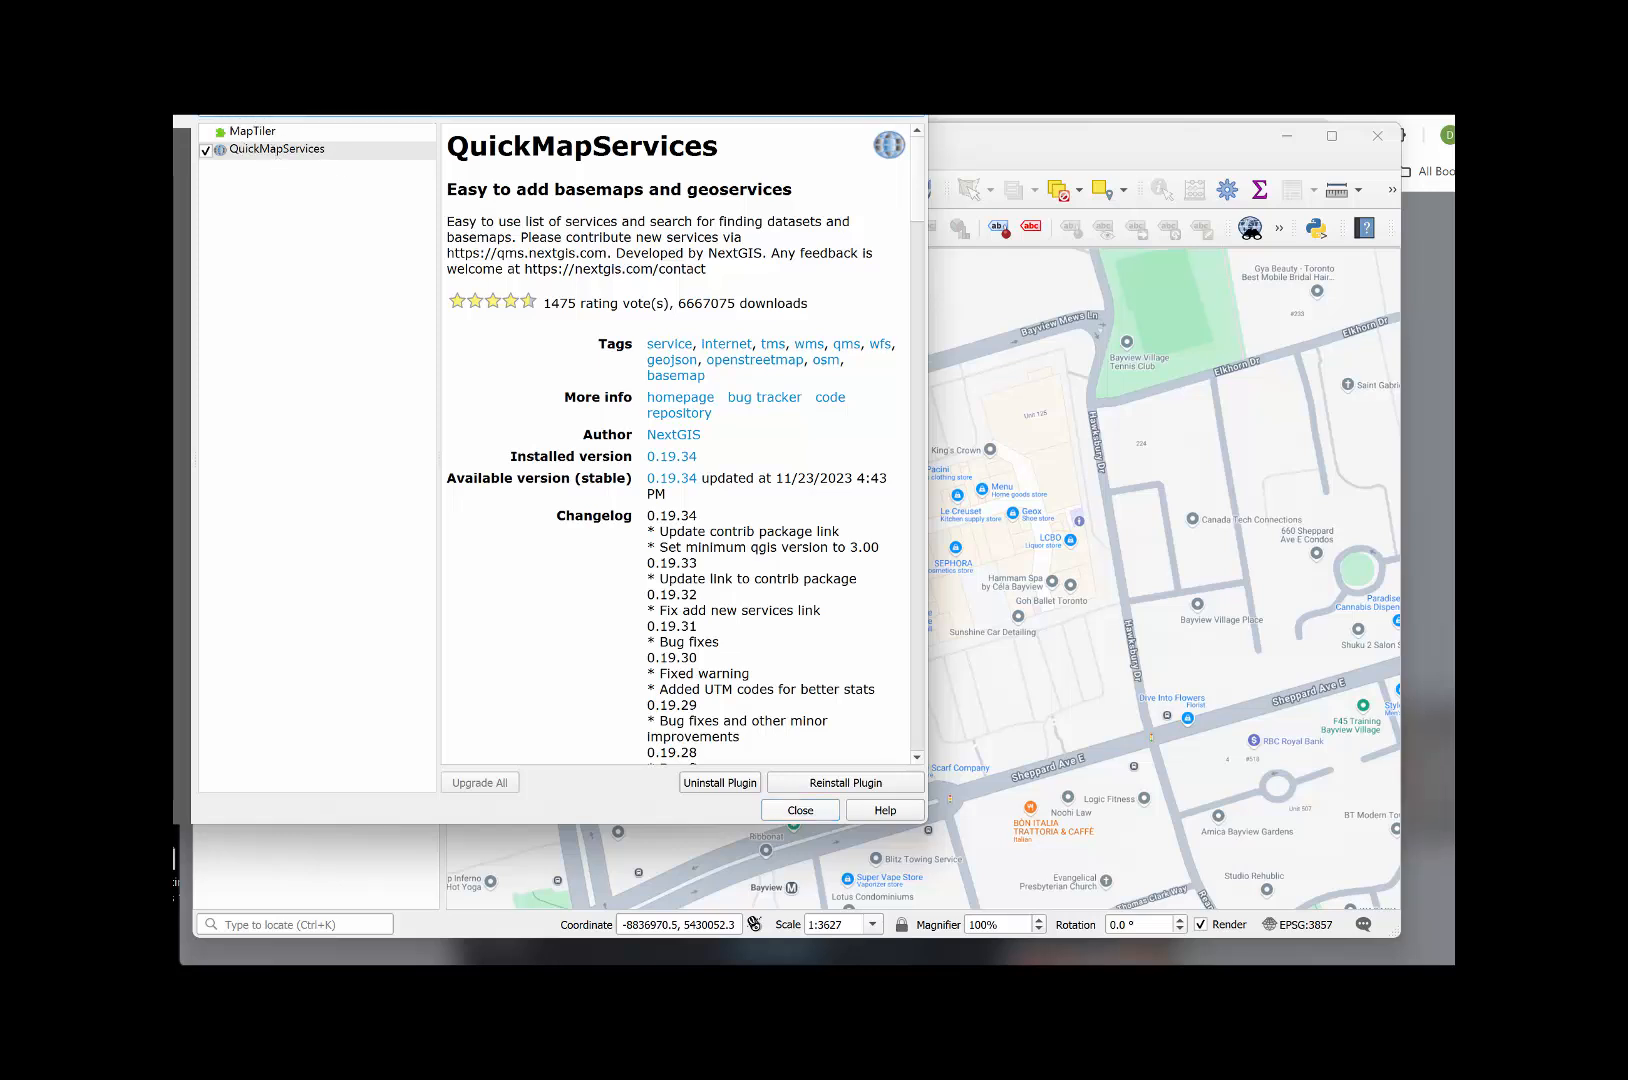
{"action": "double_click", "coordinate": [285, 155]}
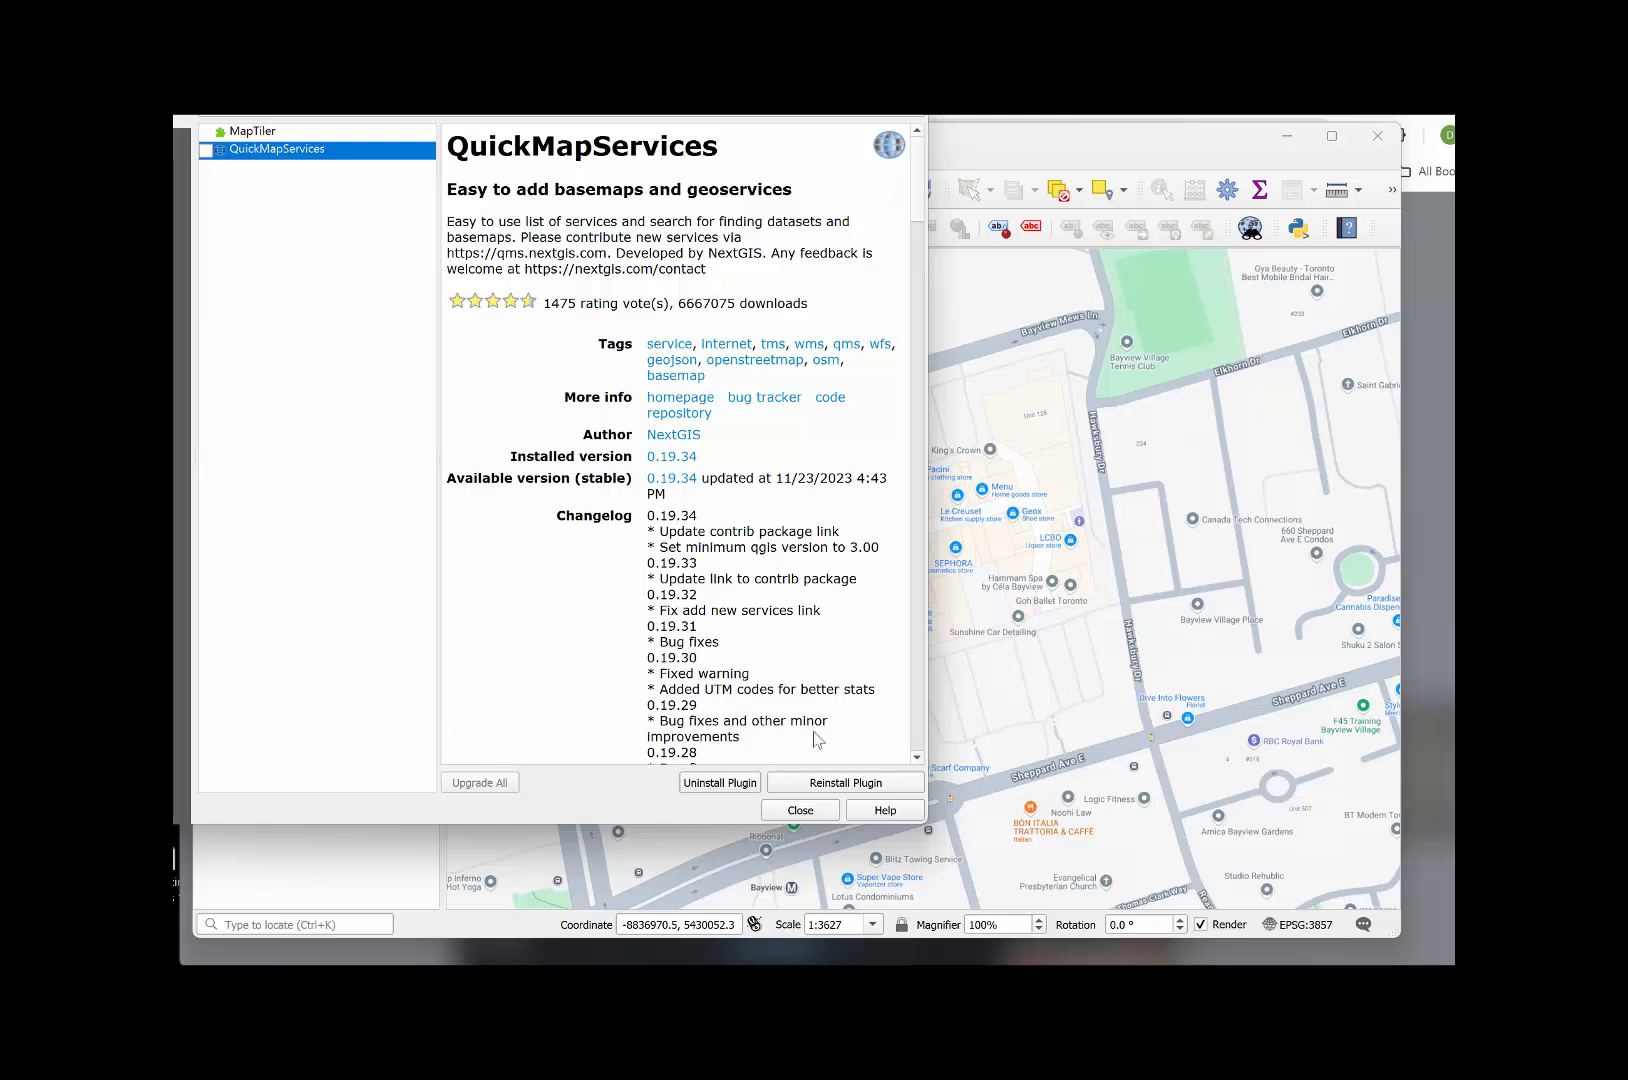
{"action": "left_click", "coordinate": [806, 818]}
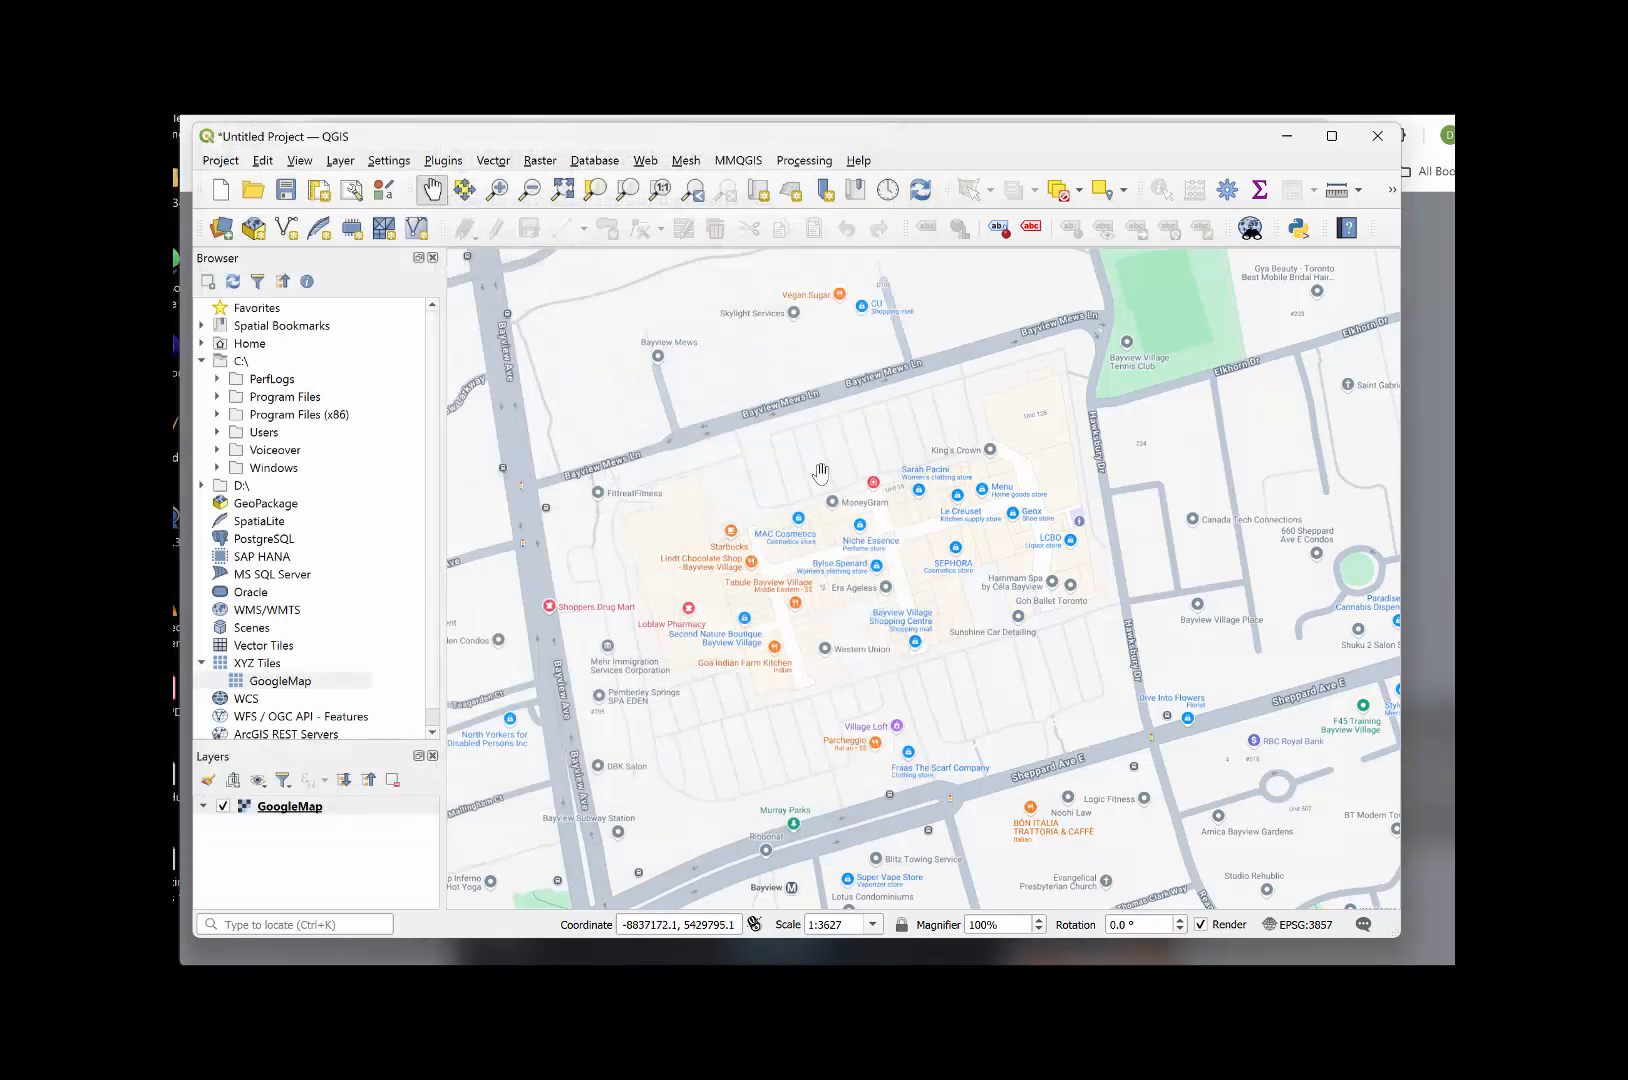
- Enable and reinstall the QuickMapServices plugin in the plugin manager, and close the manager
{"action": "left_click", "coordinate": [648, 163]}
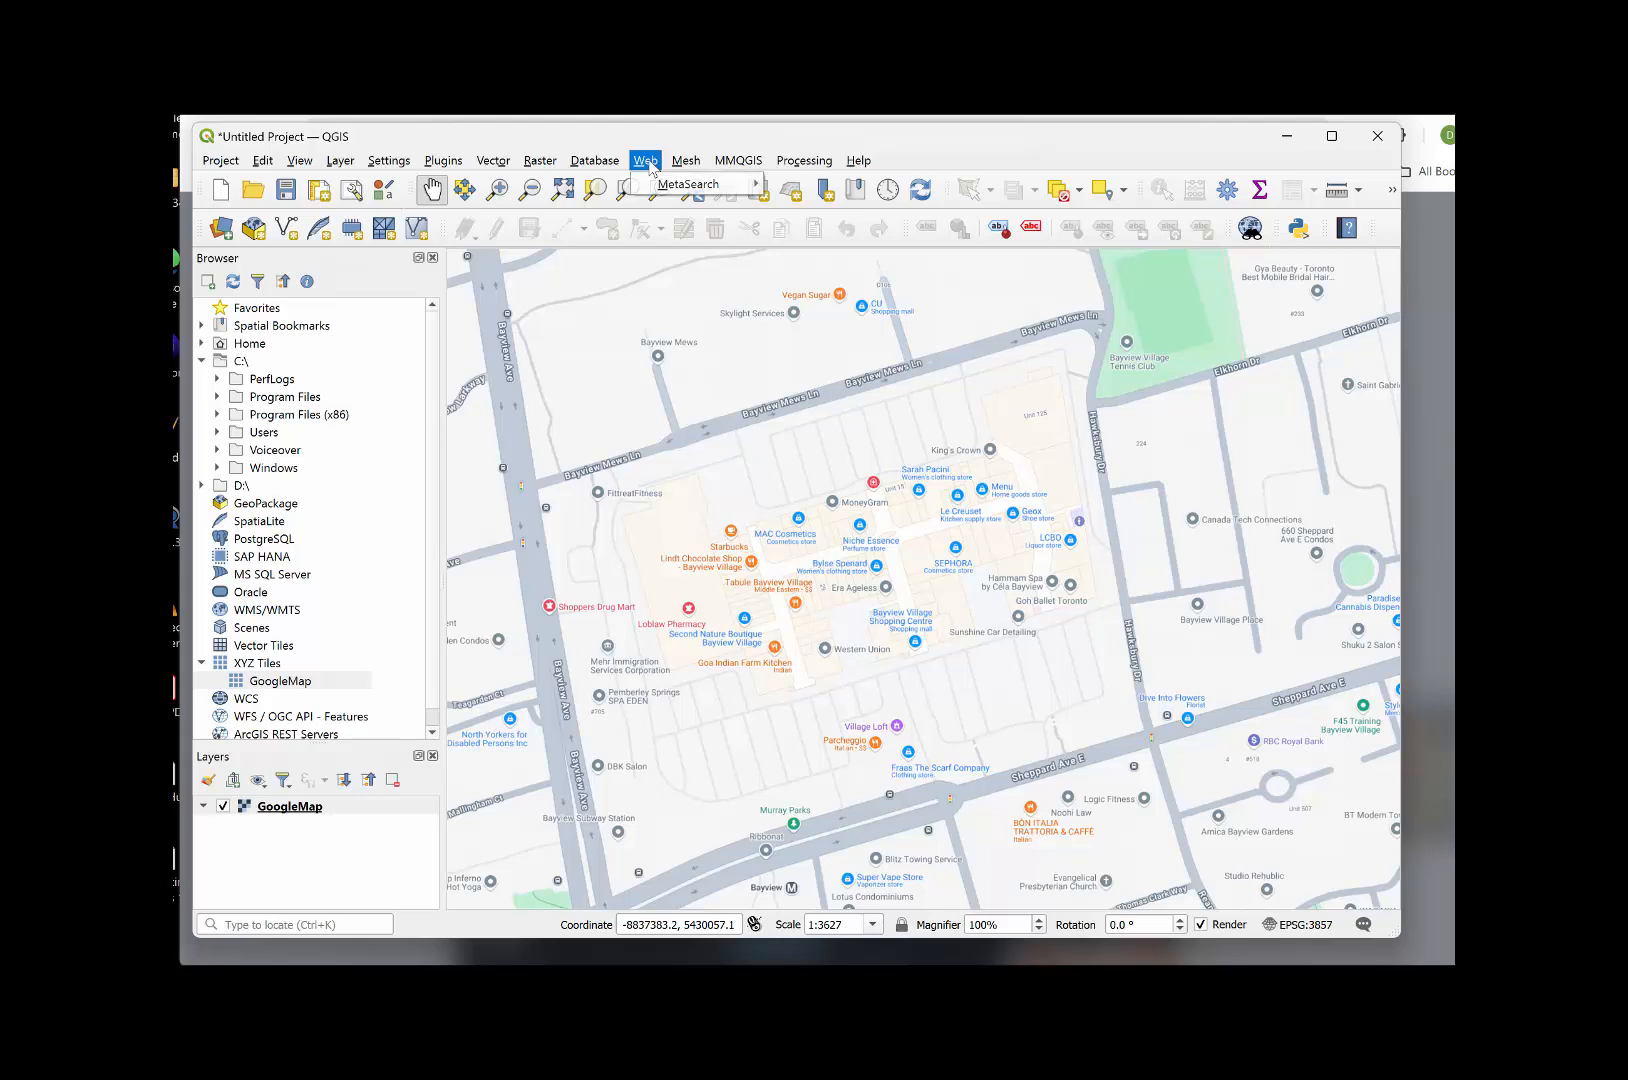
{"action": "left_click", "coordinate": [445, 162]}
{"action": "left_click", "coordinate": [450, 163]}
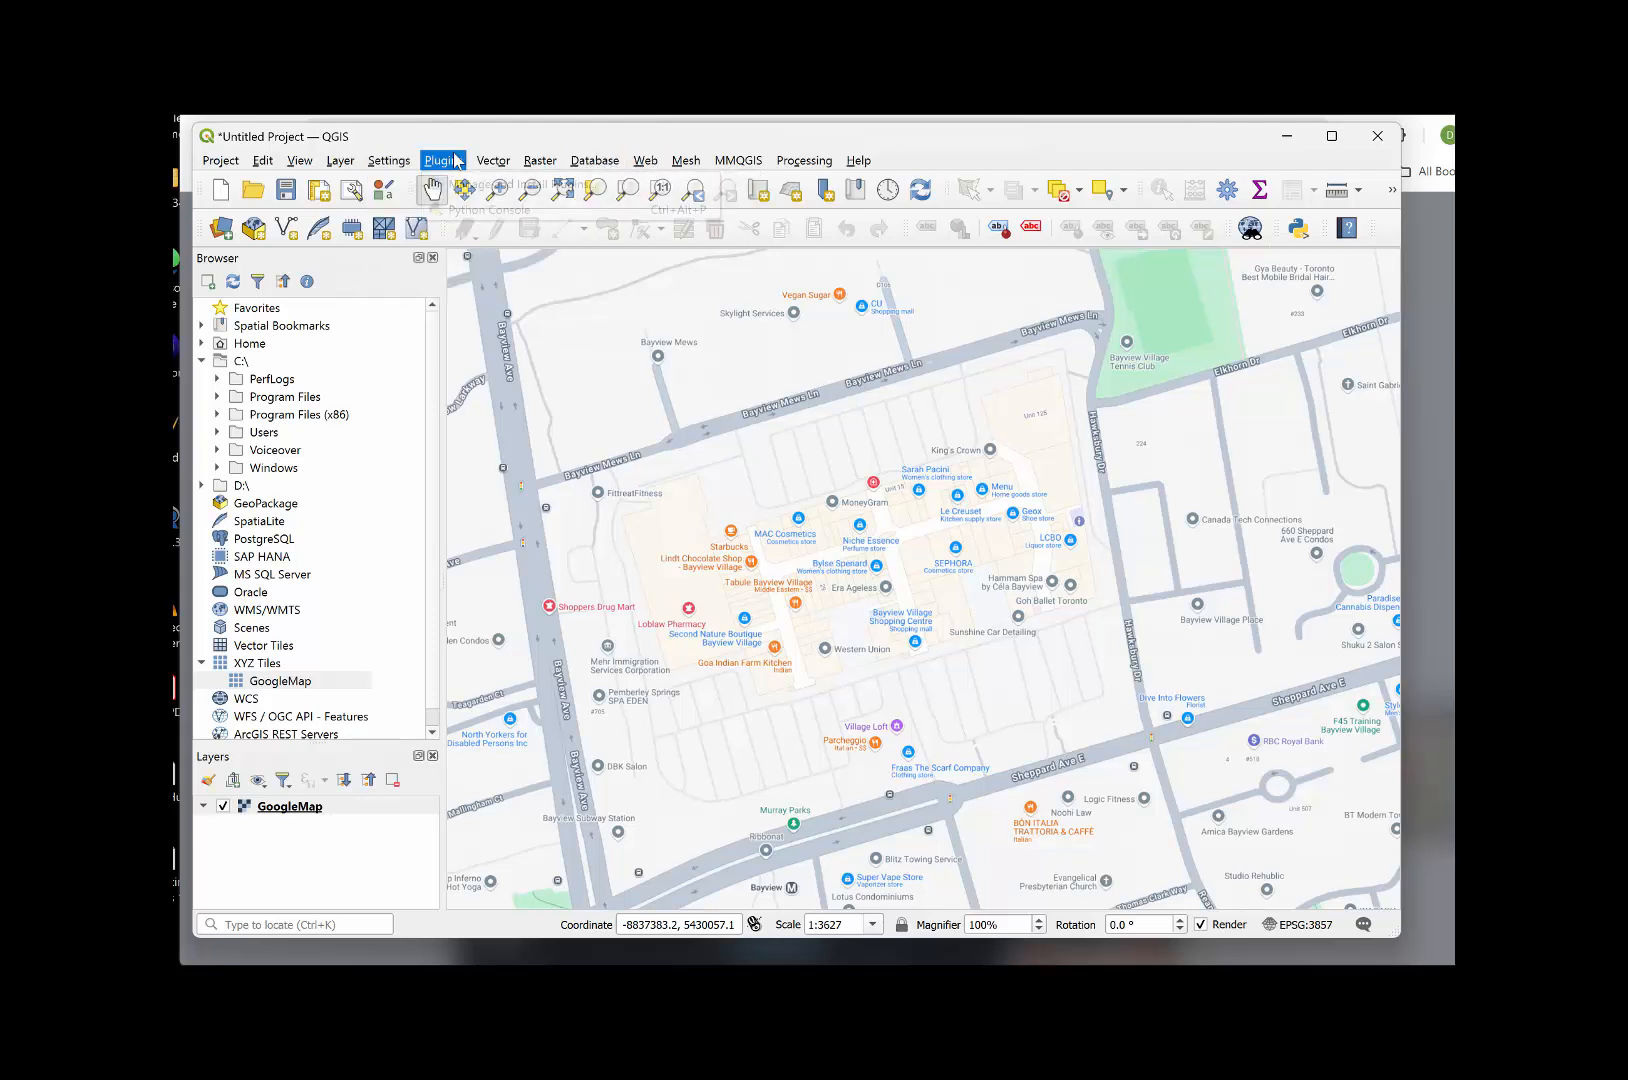
{"action": "left_click", "coordinate": [462, 187]}
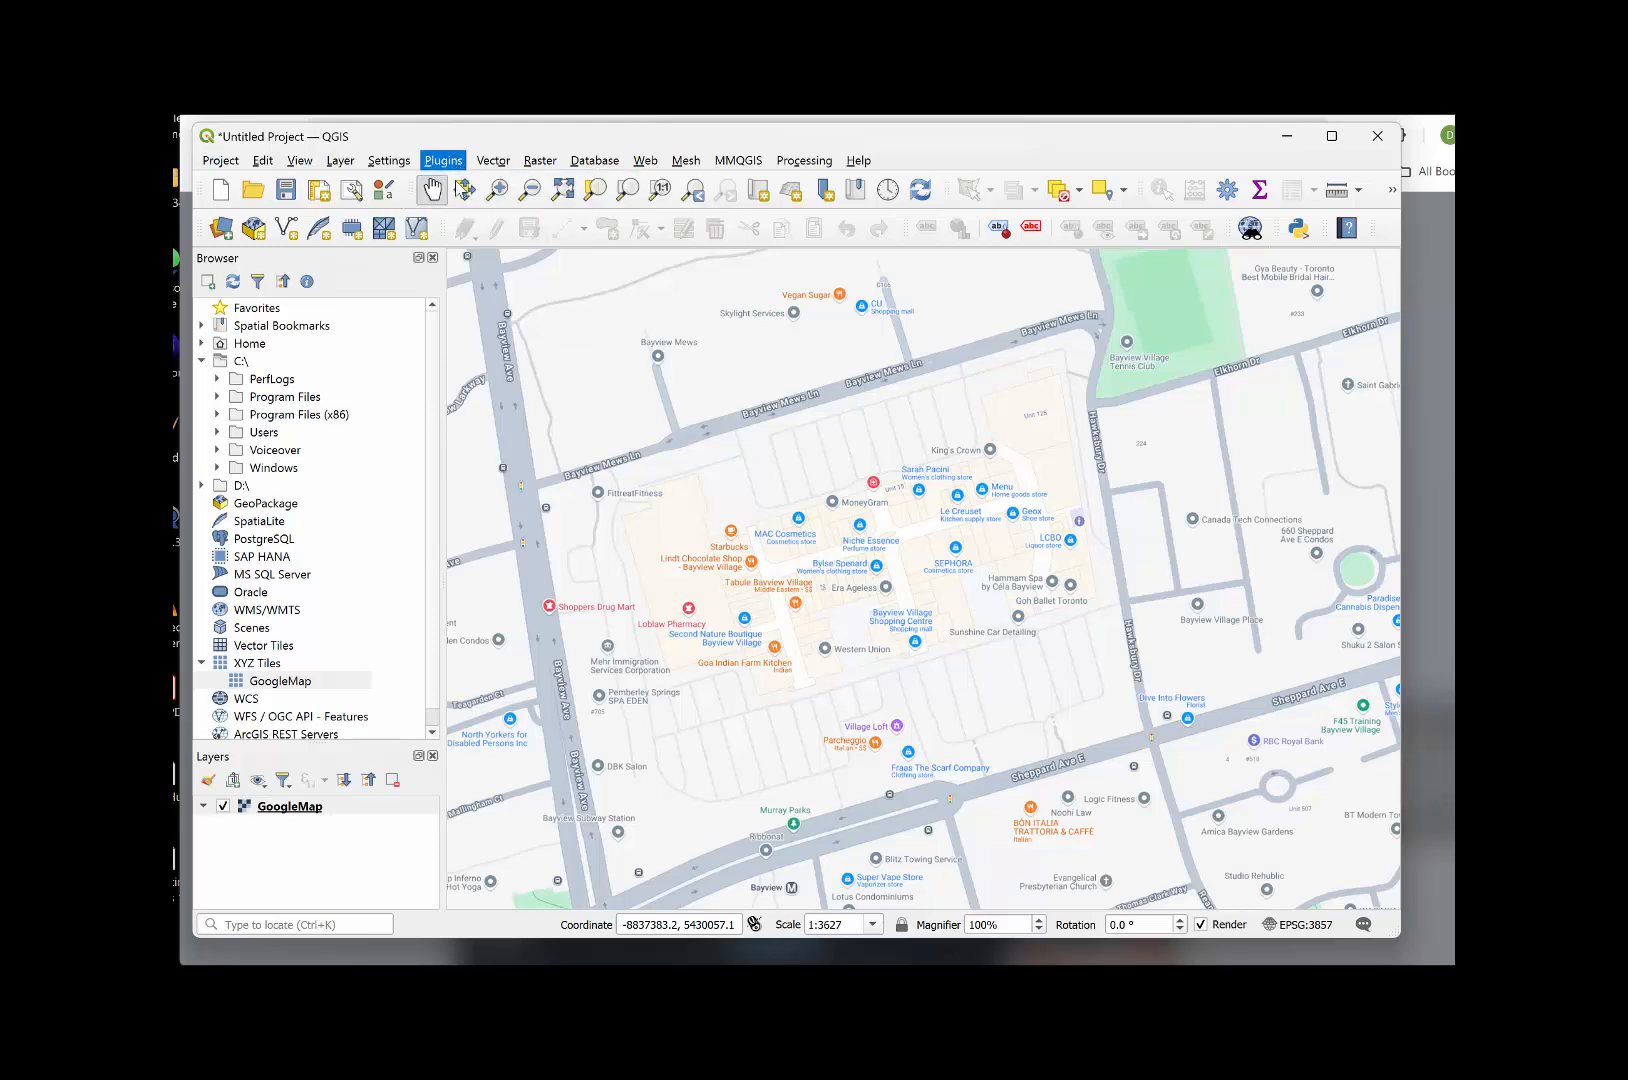
{"action": "left_click", "coordinate": [305, 150]}
{"action": "double_click", "coordinate": [305, 149]}
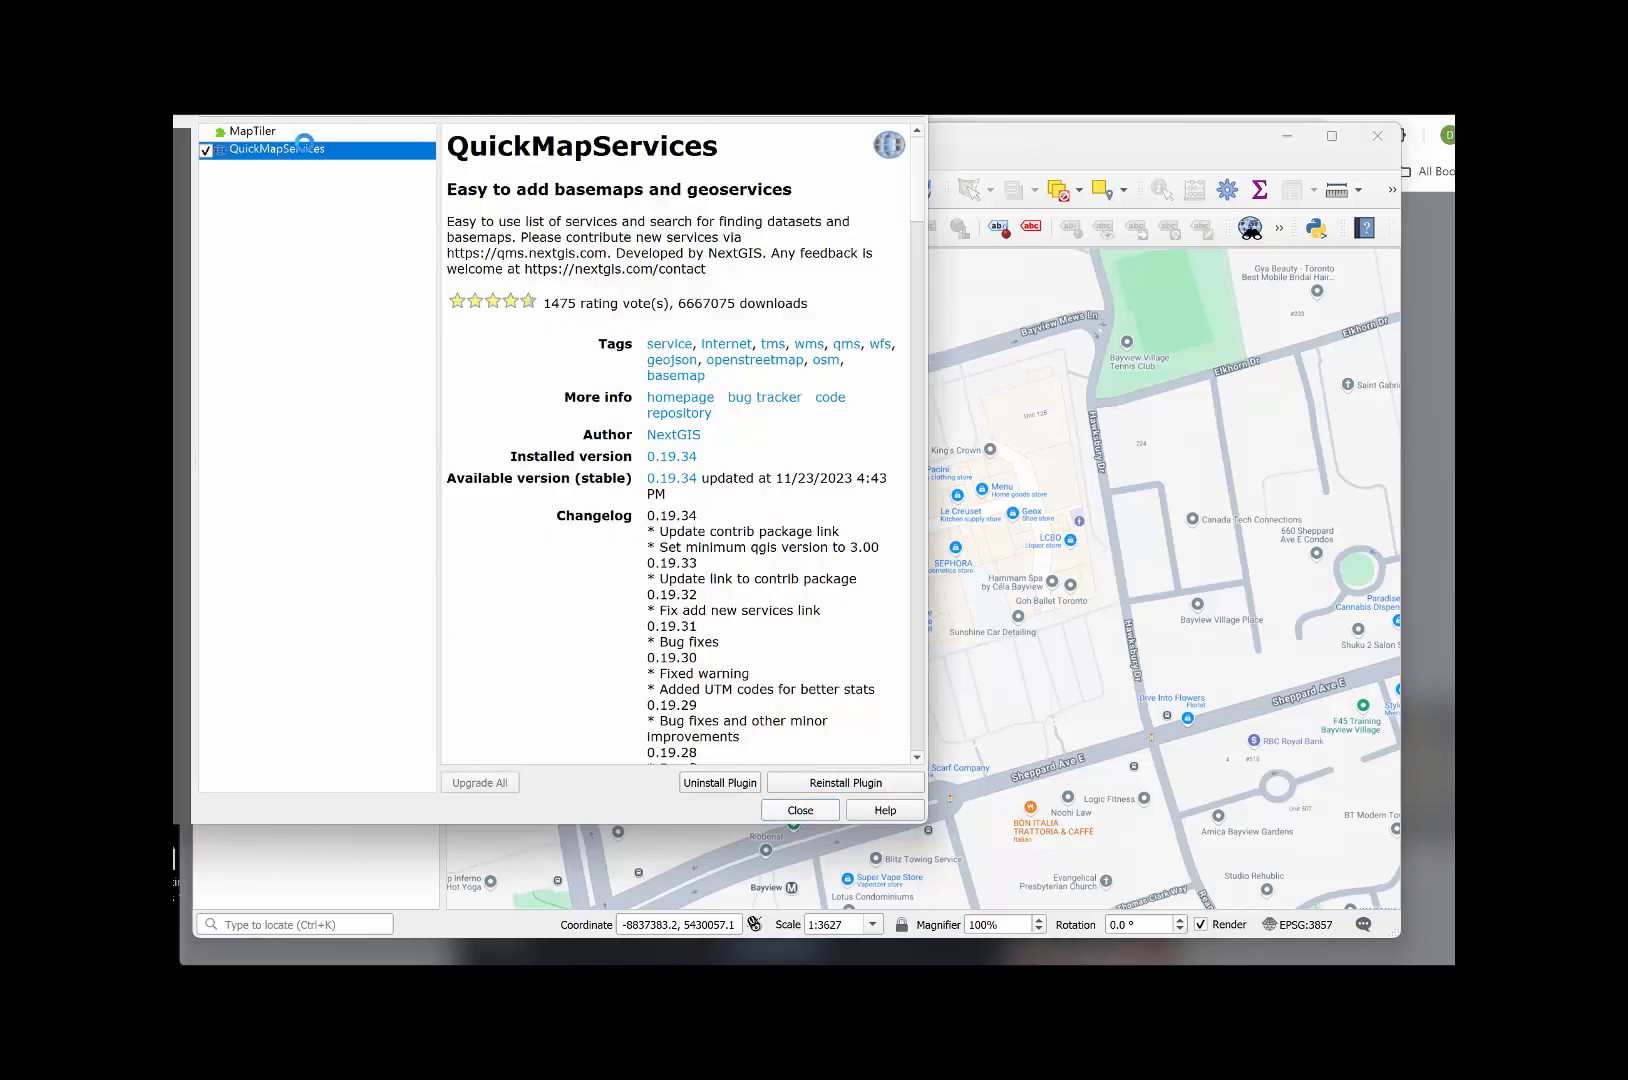
{"action": "left_click", "coordinate": [860, 783]}
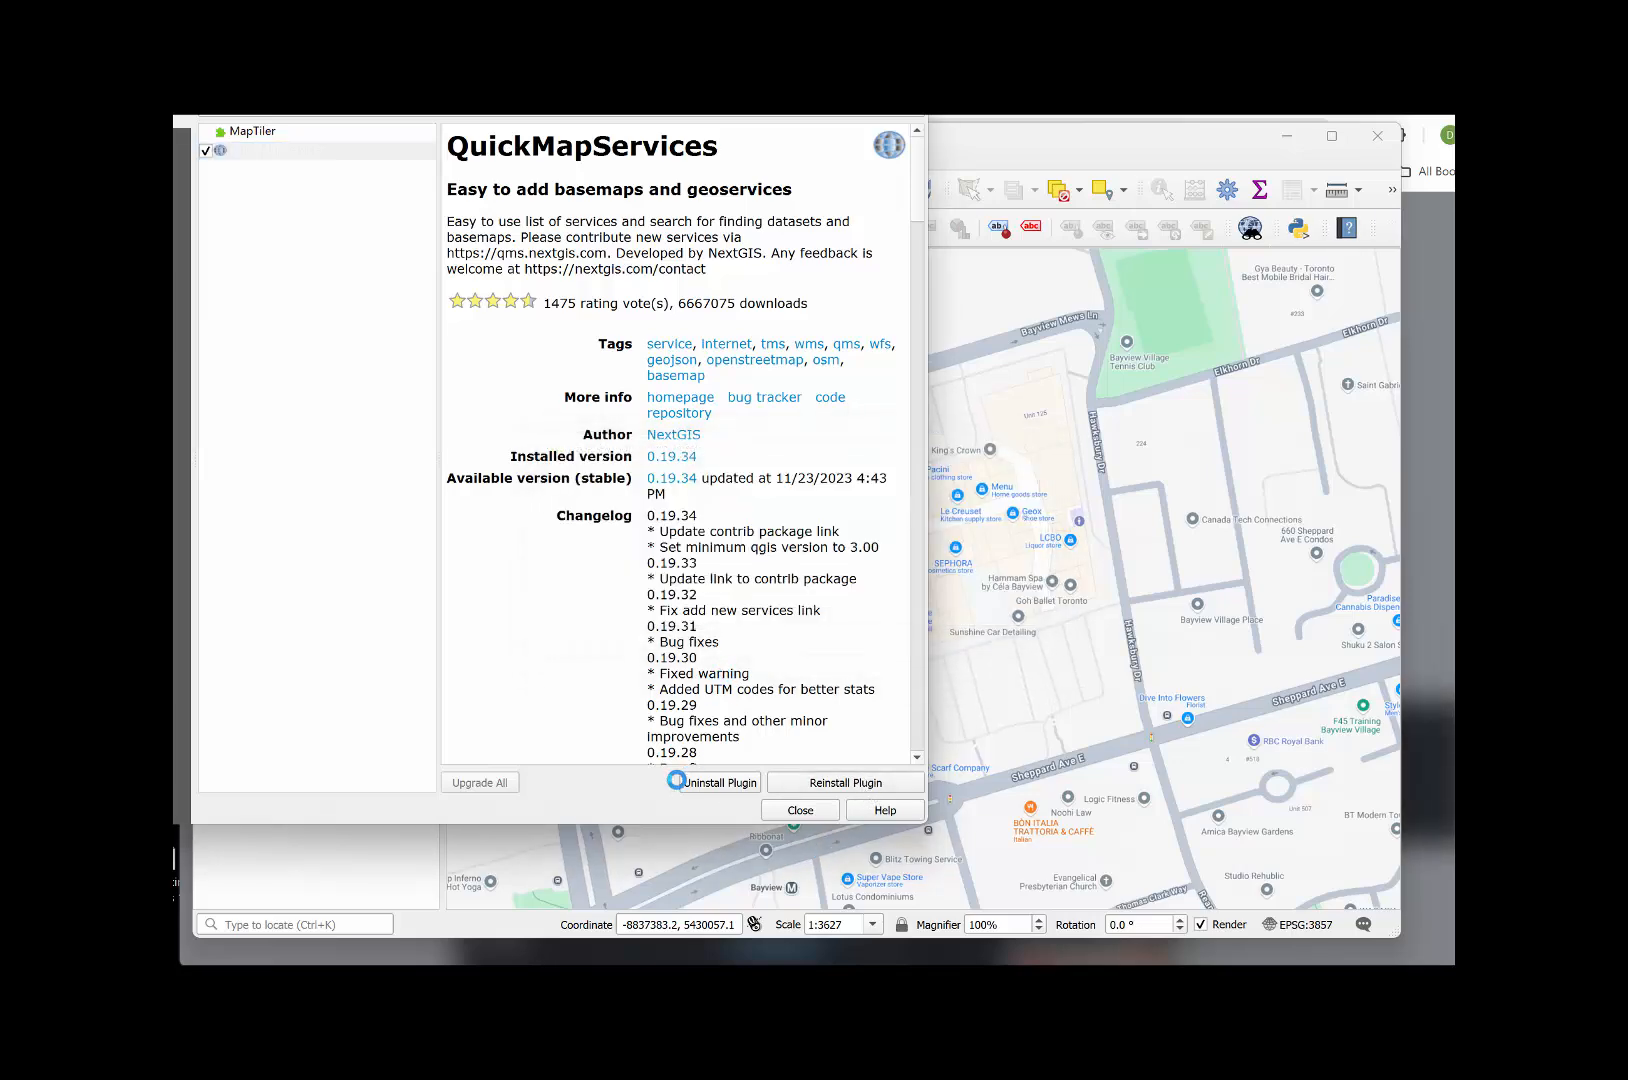
{"action": "left_click", "coordinate": [800, 810]}
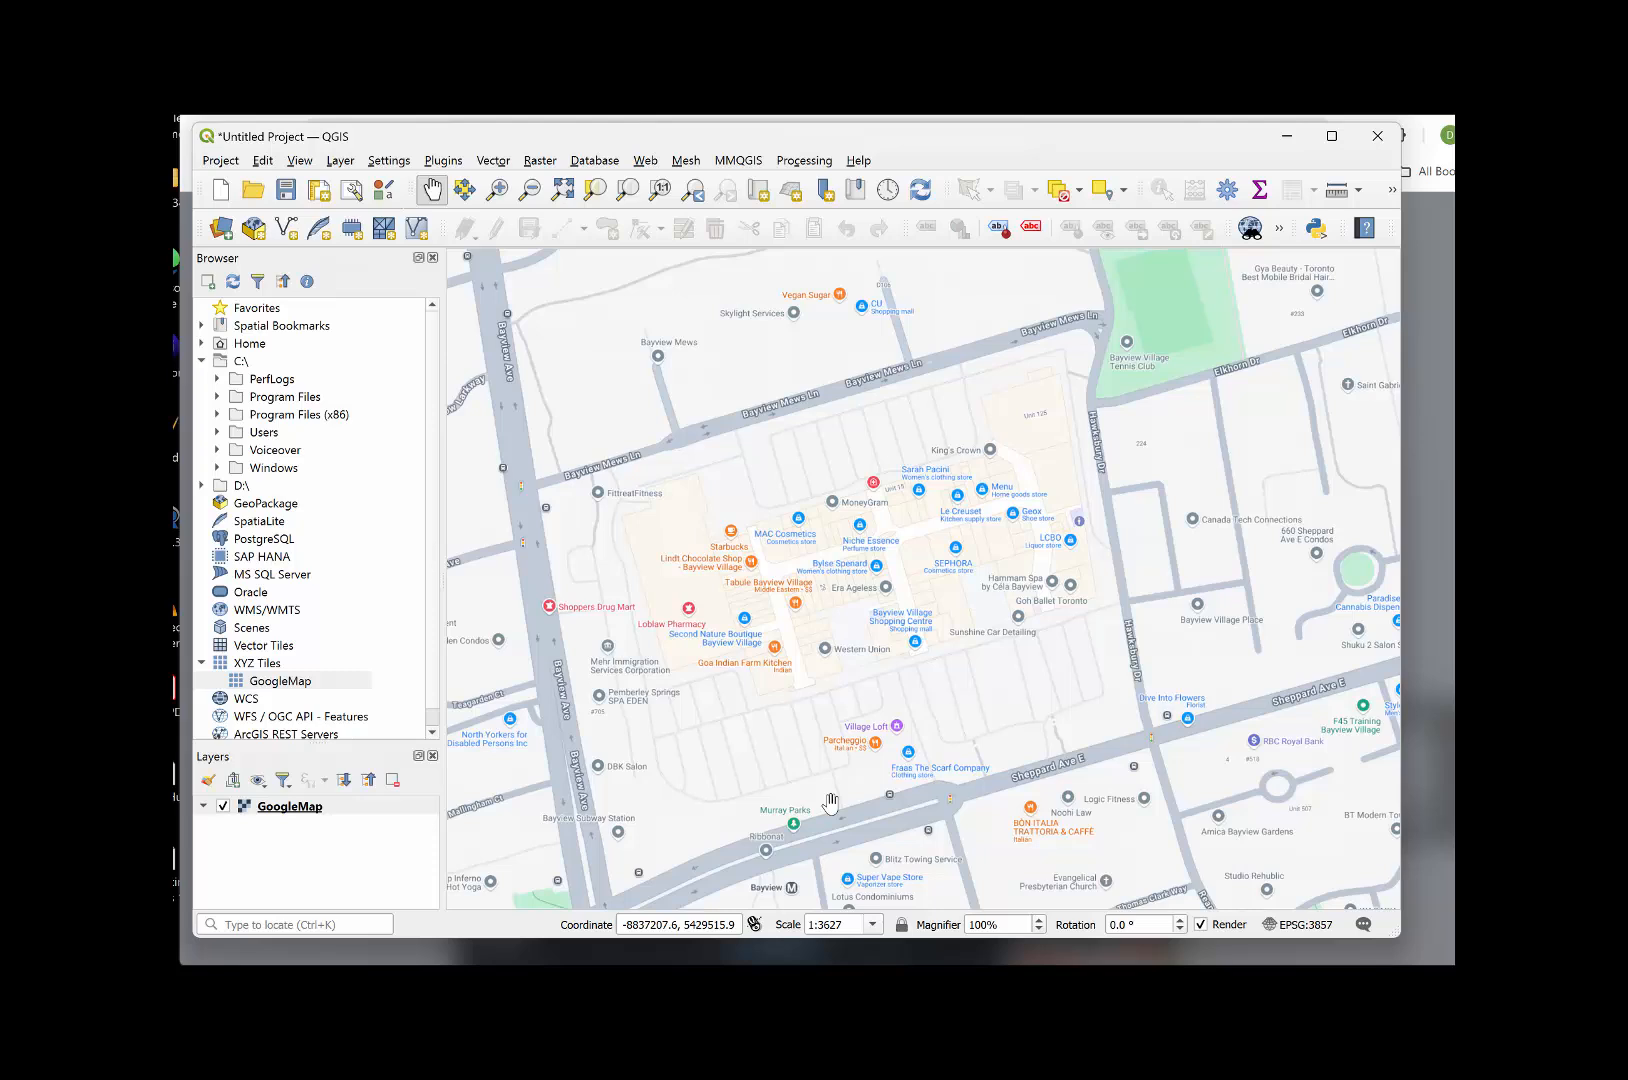
- Add the OSM Standard basemap to the project from QuickMapServices
{"action": "left_click", "coordinate": [648, 162]}
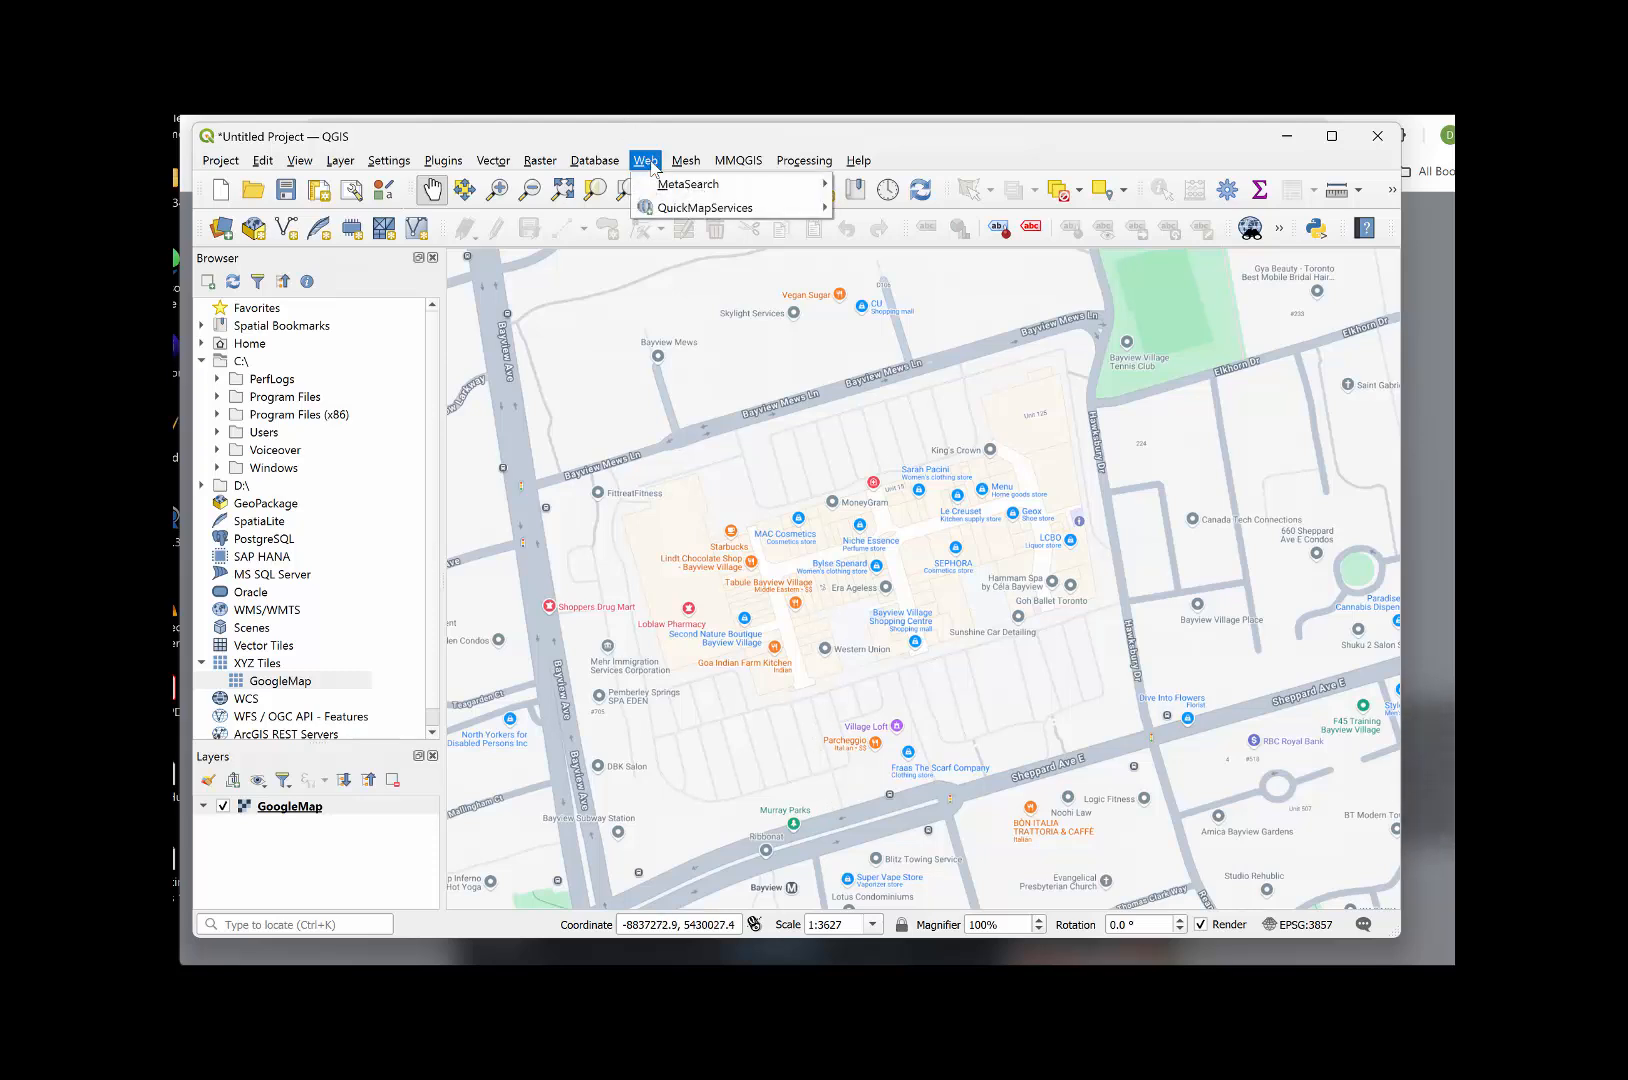
{"action": "mouse_move", "coordinate": [662, 216]}
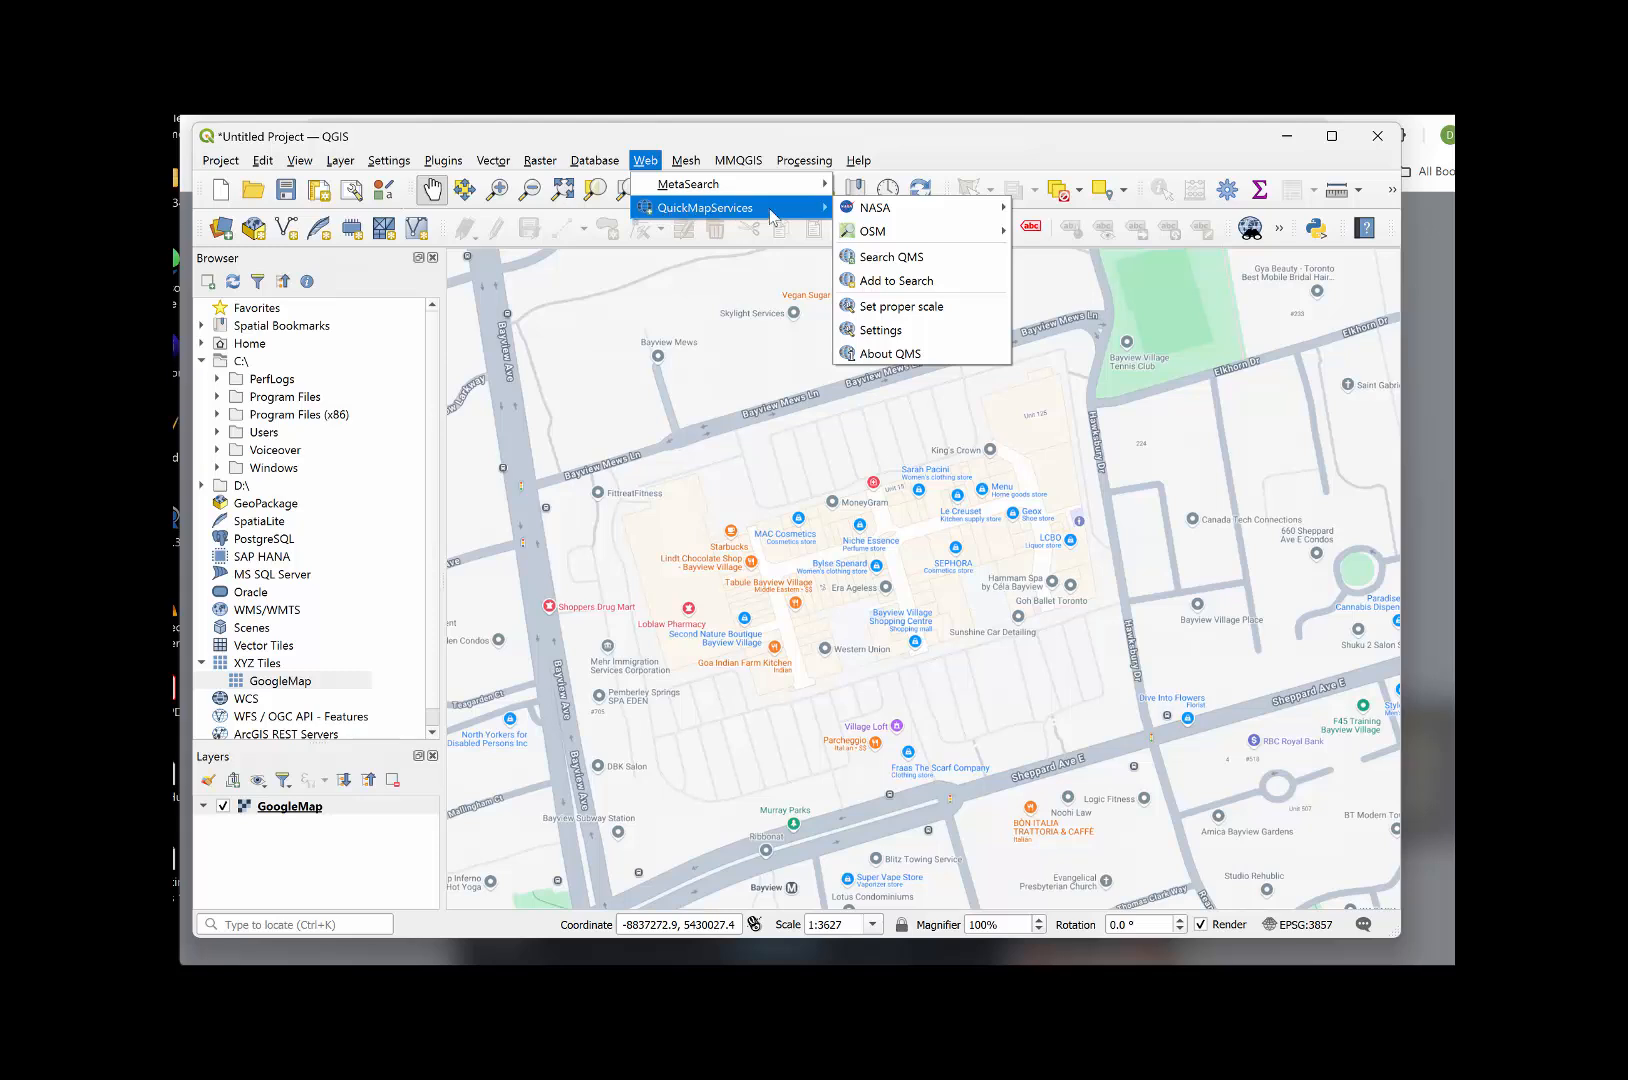
{"action": "mouse_move", "coordinate": [866, 237]}
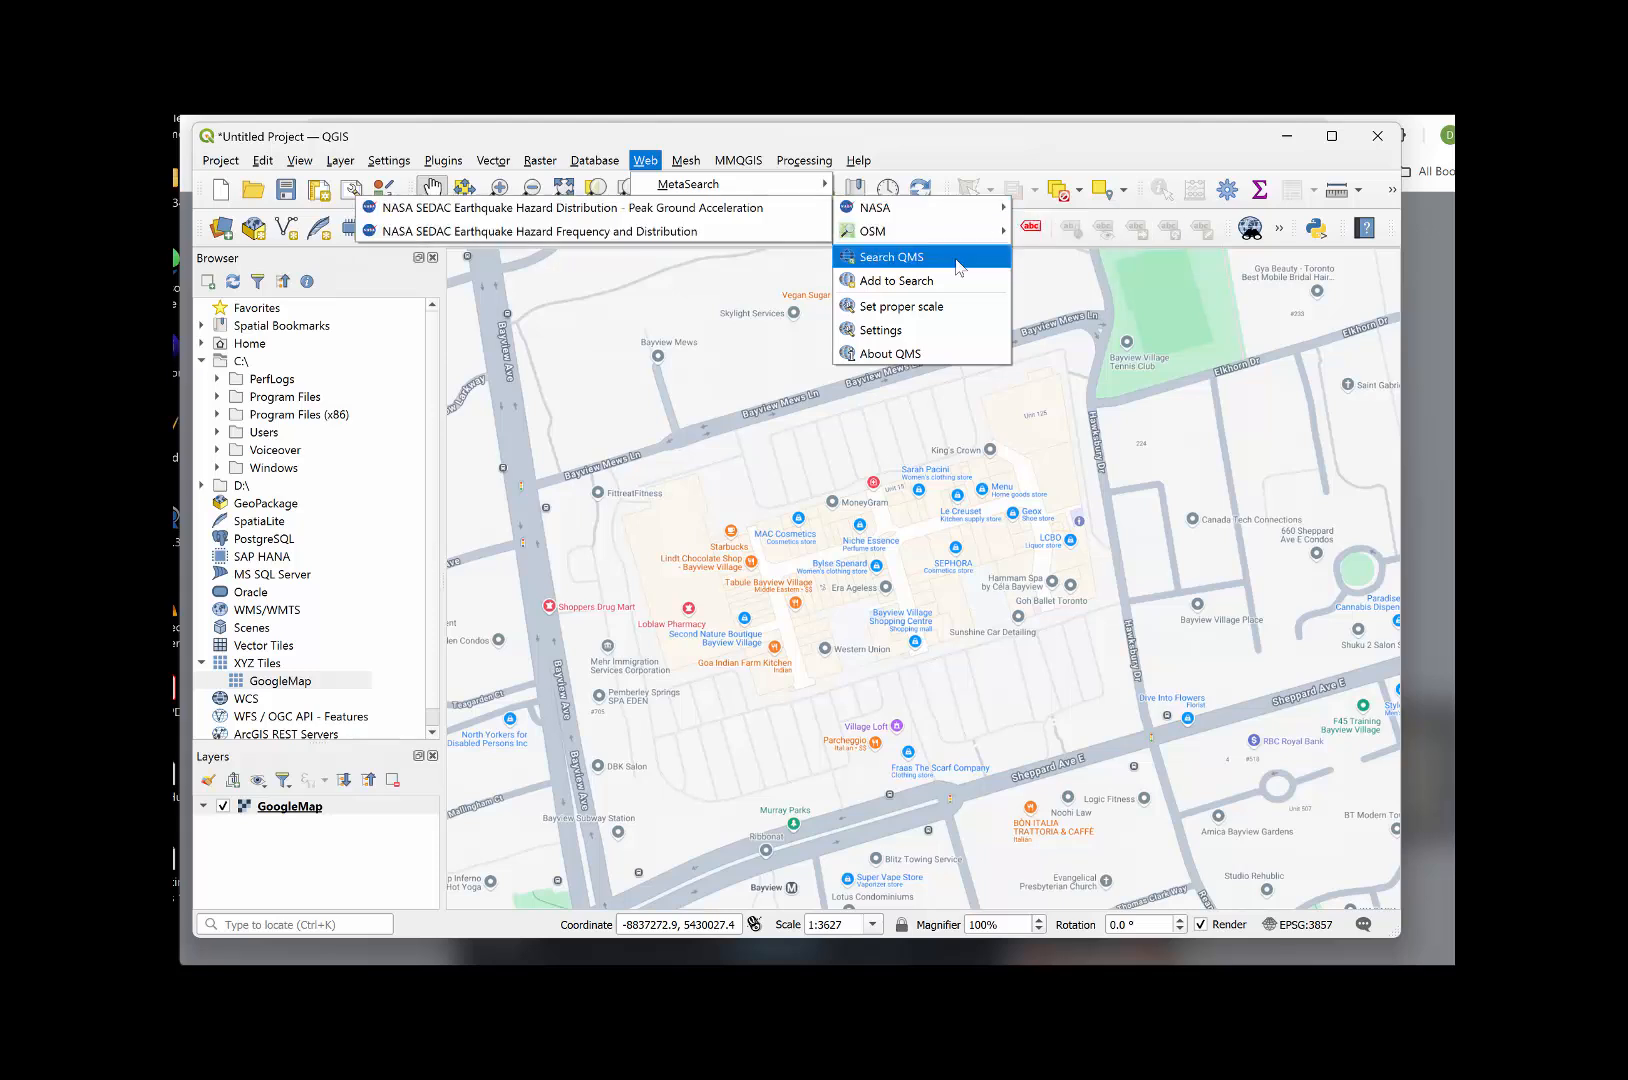
{"action": "left_click", "coordinate": [1048, 235]}
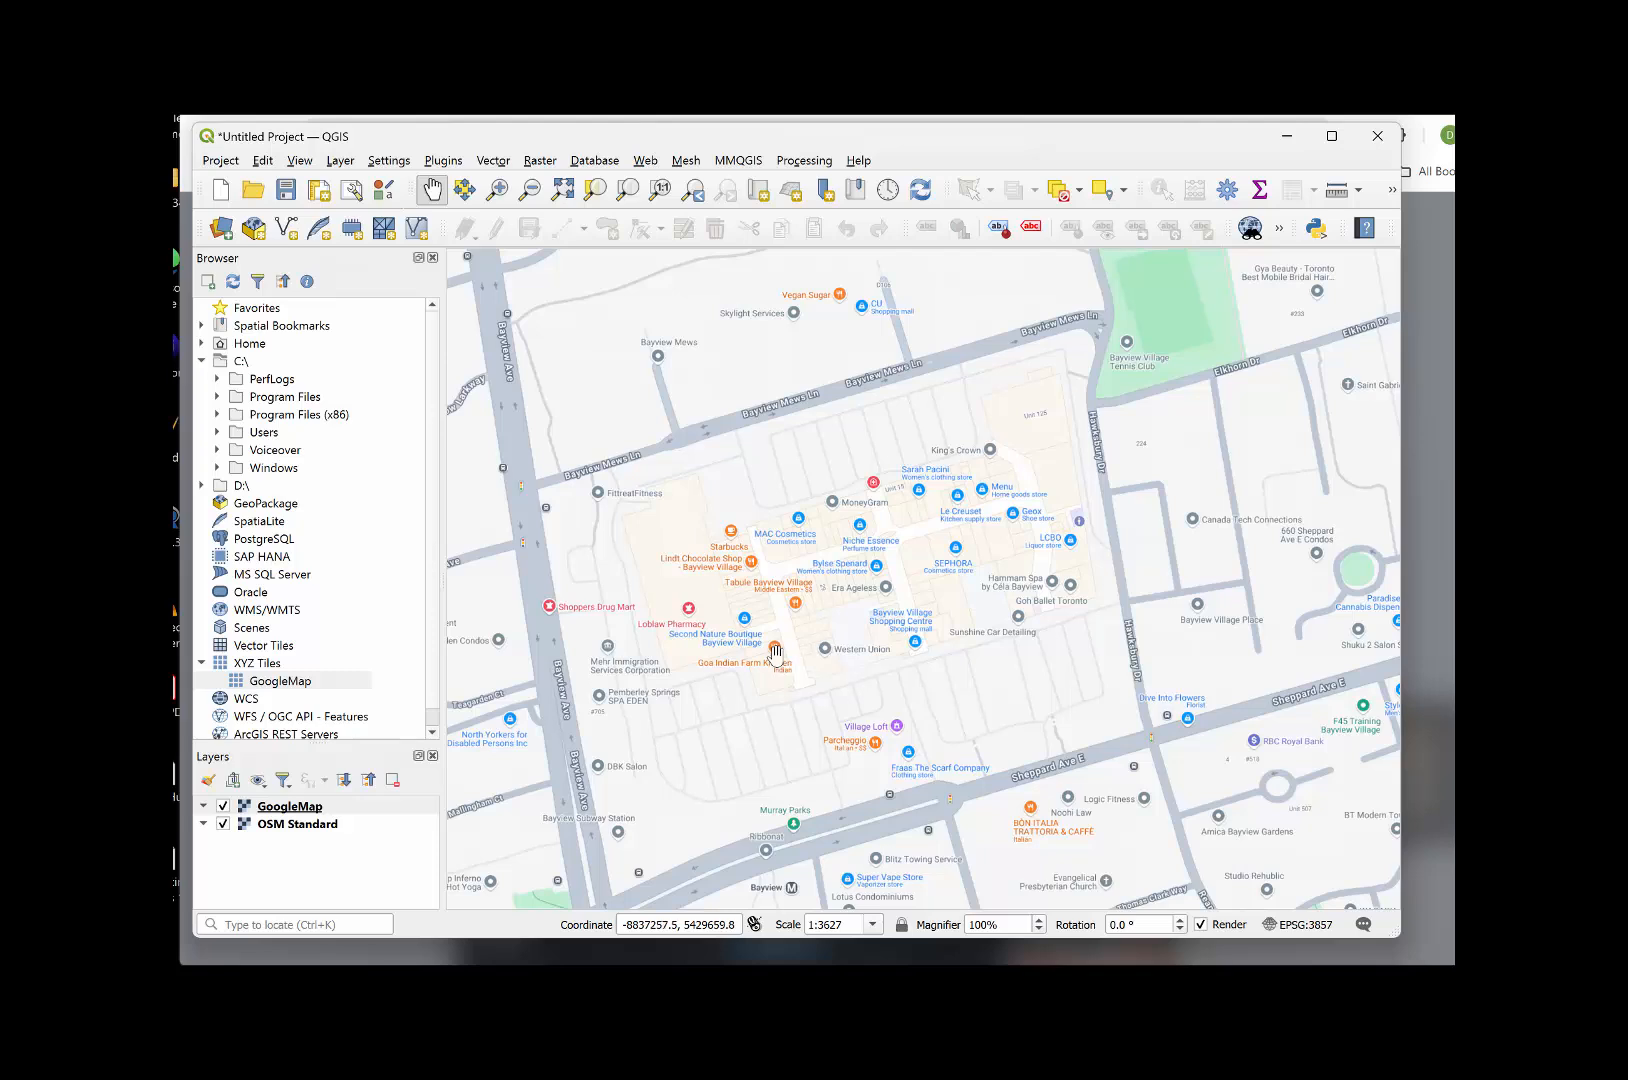
- Rename the OSM Standard layer to OpenStreetMap and place it above the GoogleMap layer
{"action": "right_click", "coordinate": [279, 830]}
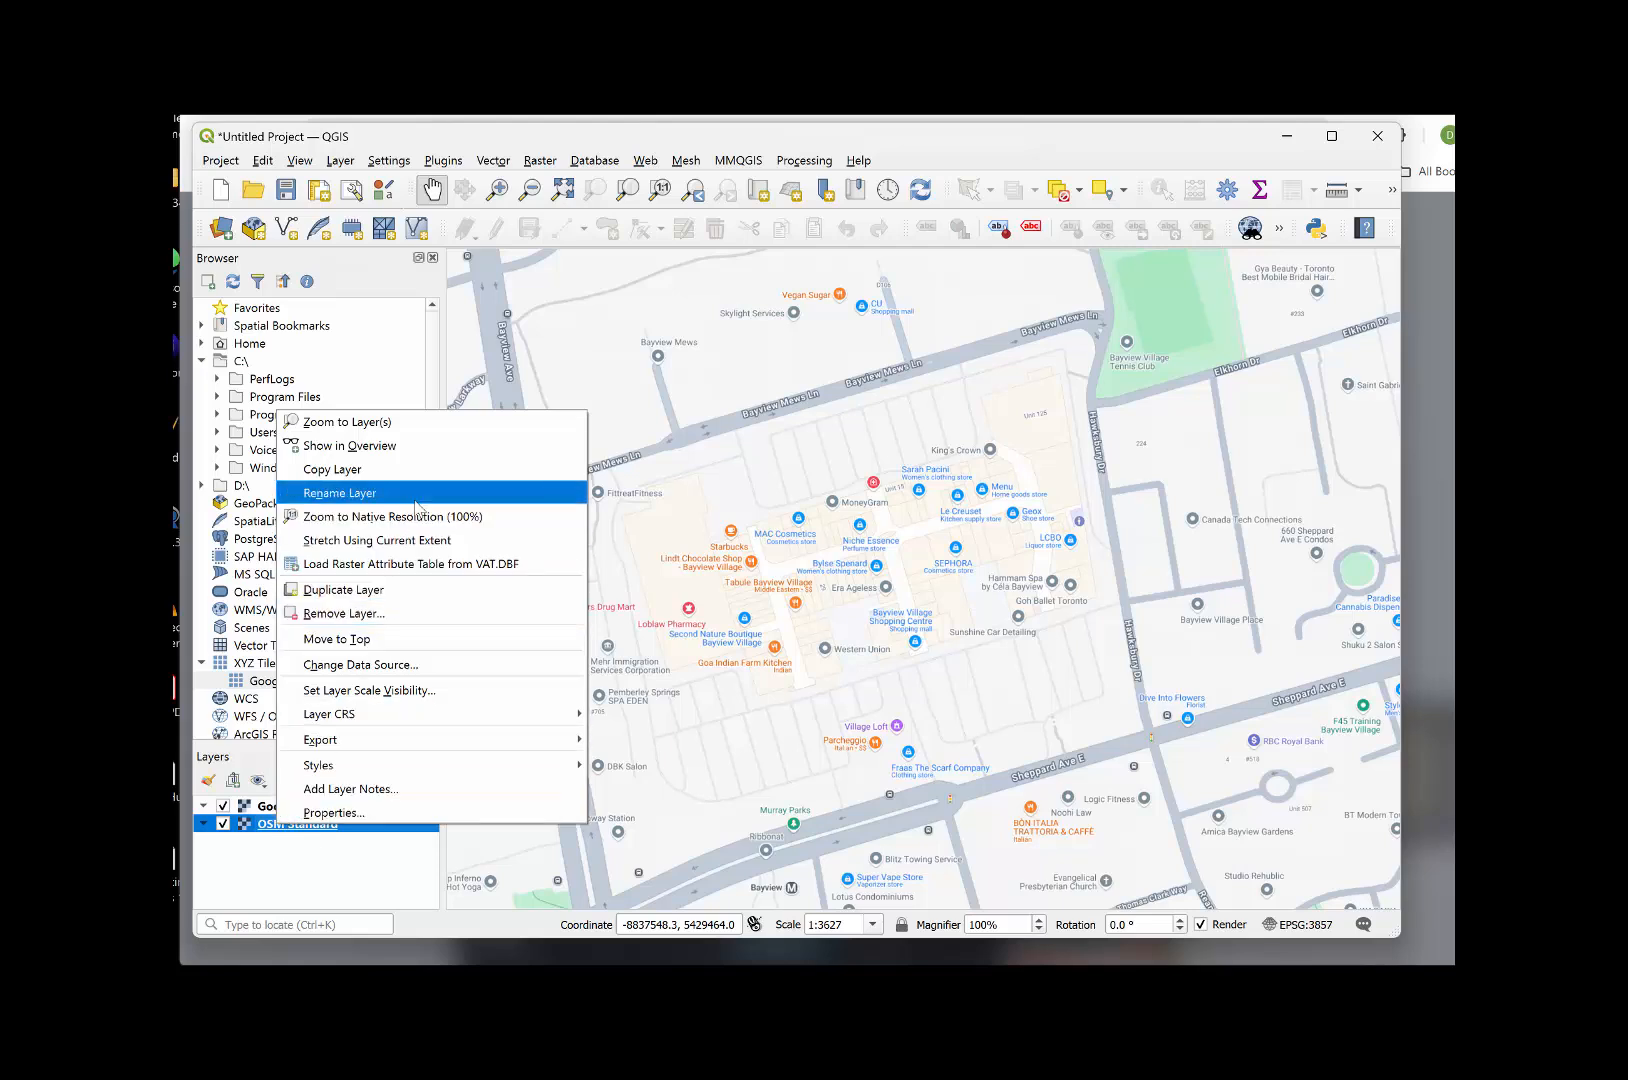
{"action": "left_click", "coordinate": [455, 492]}
{"action": "type", "text": "OpenStreetMap"}
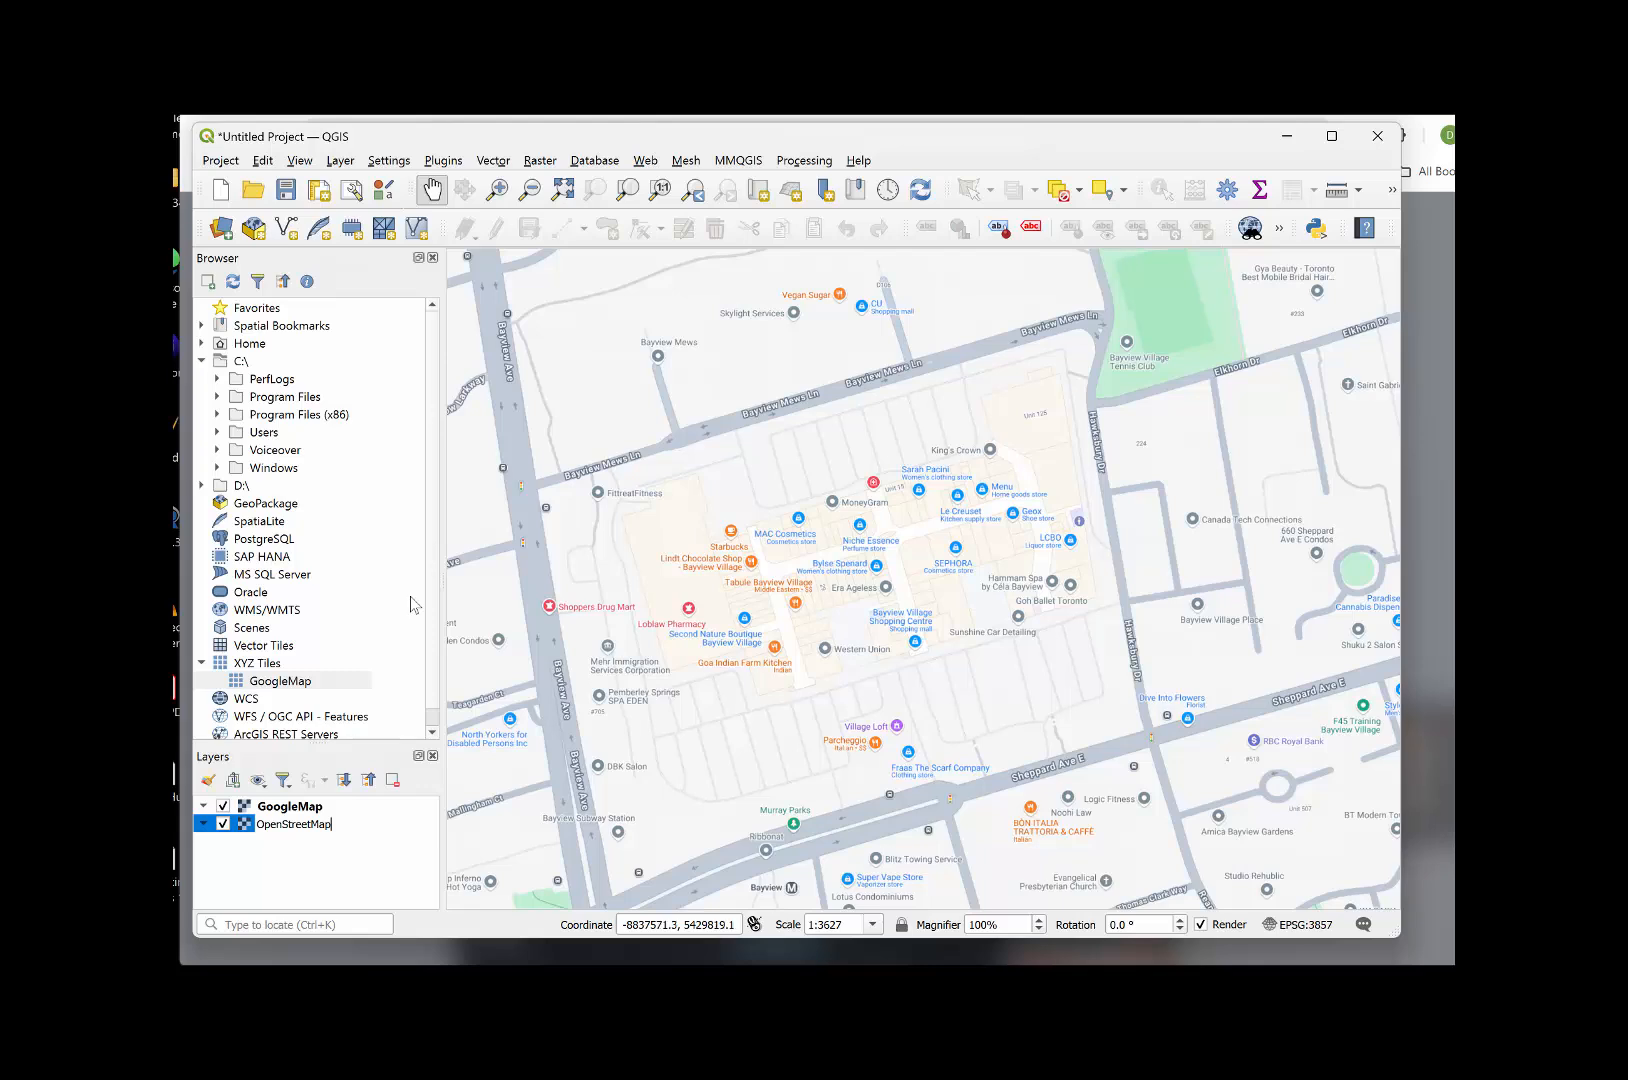
{"action": "left_click", "coordinate": [289, 885]}
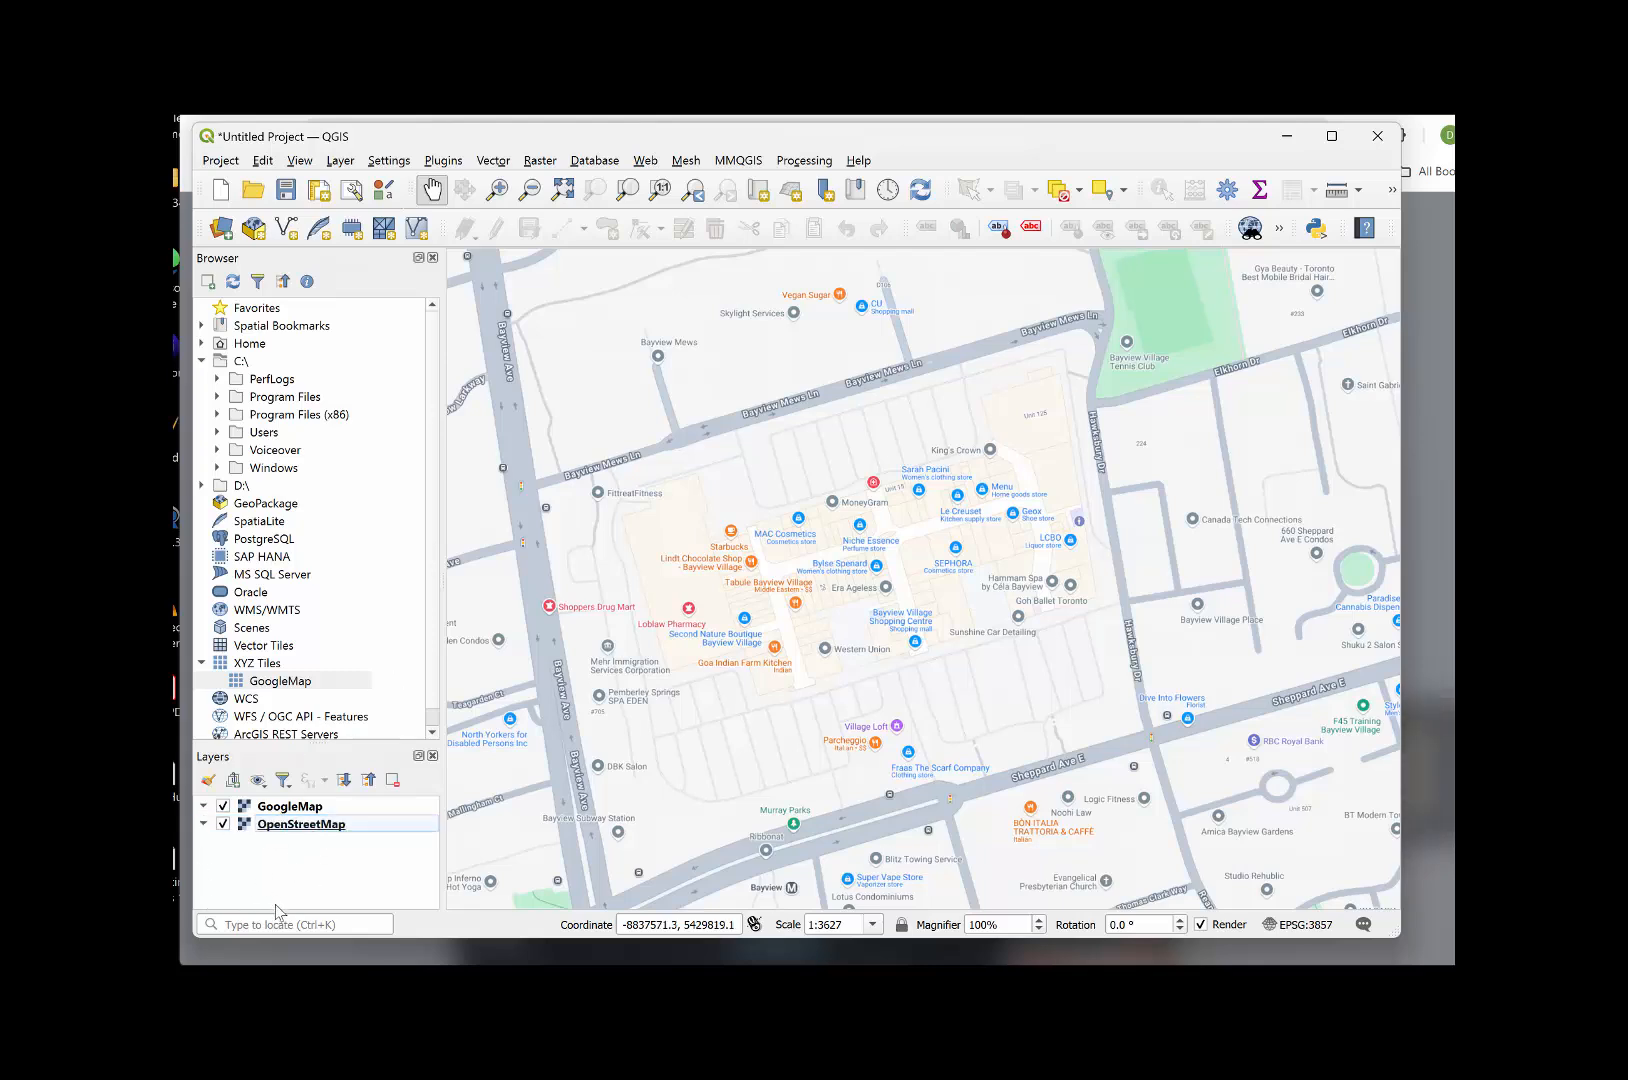
{"action": "left_click_drag", "start_coordinate": [290, 808], "coordinate": [298, 836]}
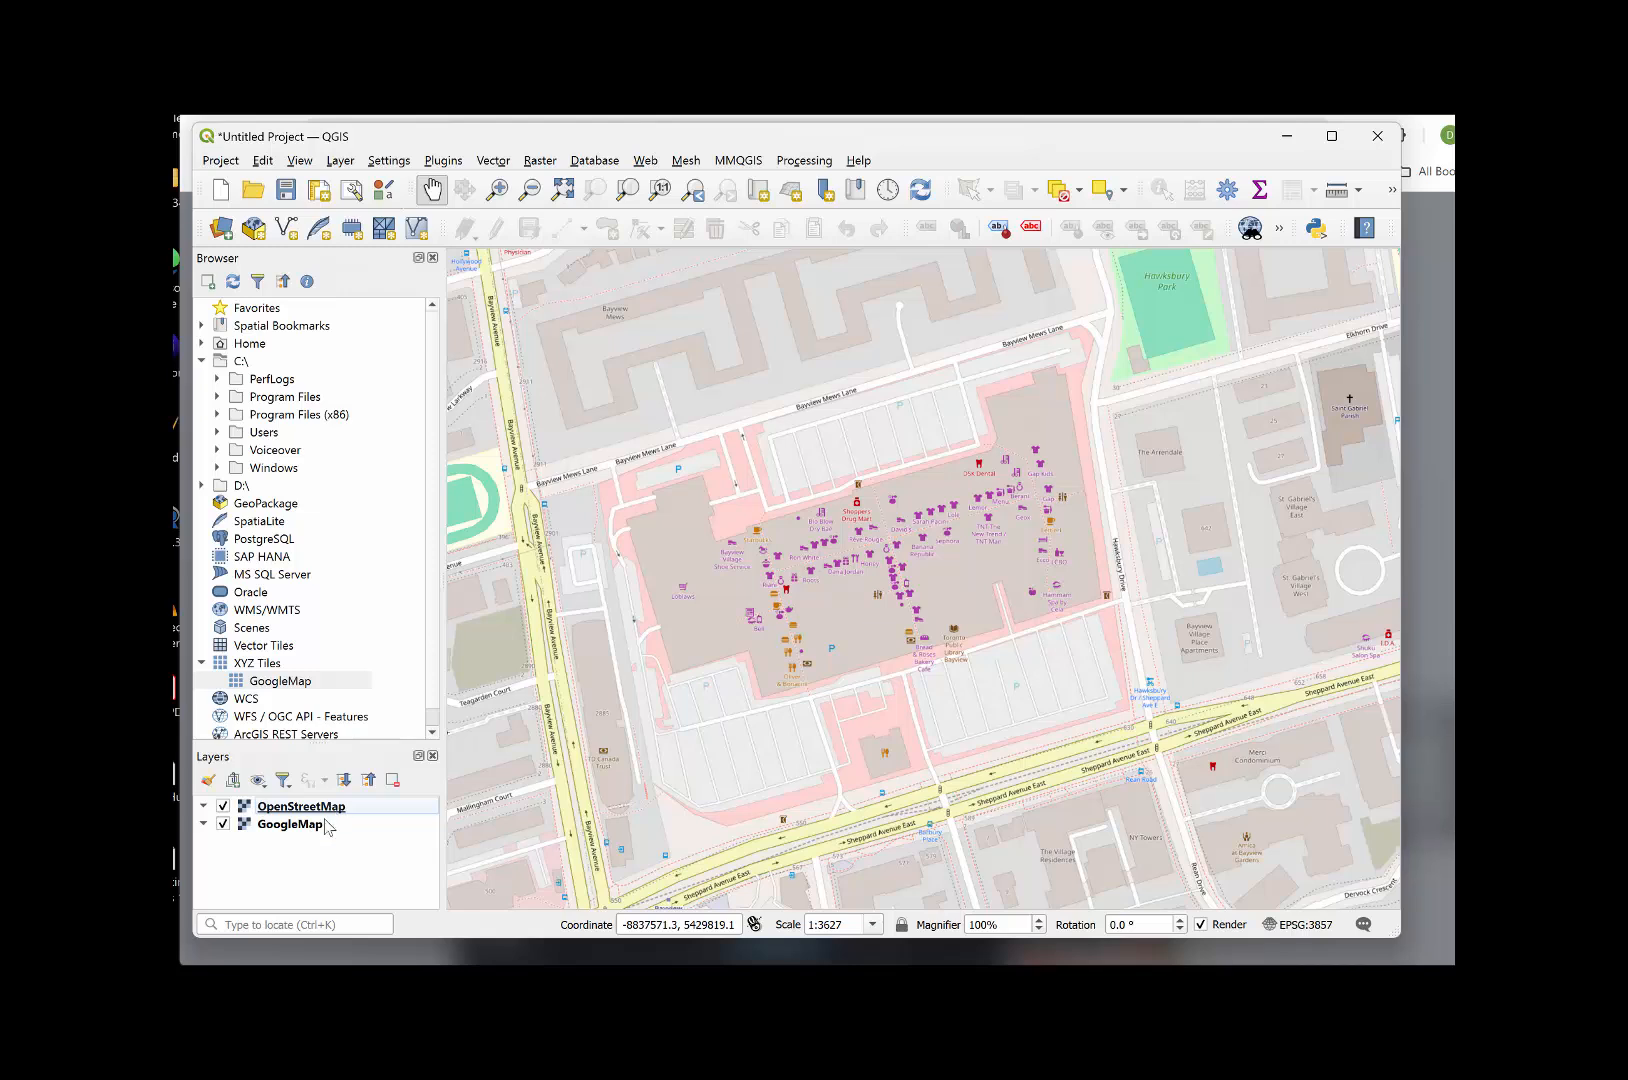
{"action": "scroll", "coordinate": [855, 542], "scroll_direction": "down", "scroll_amount": 1}
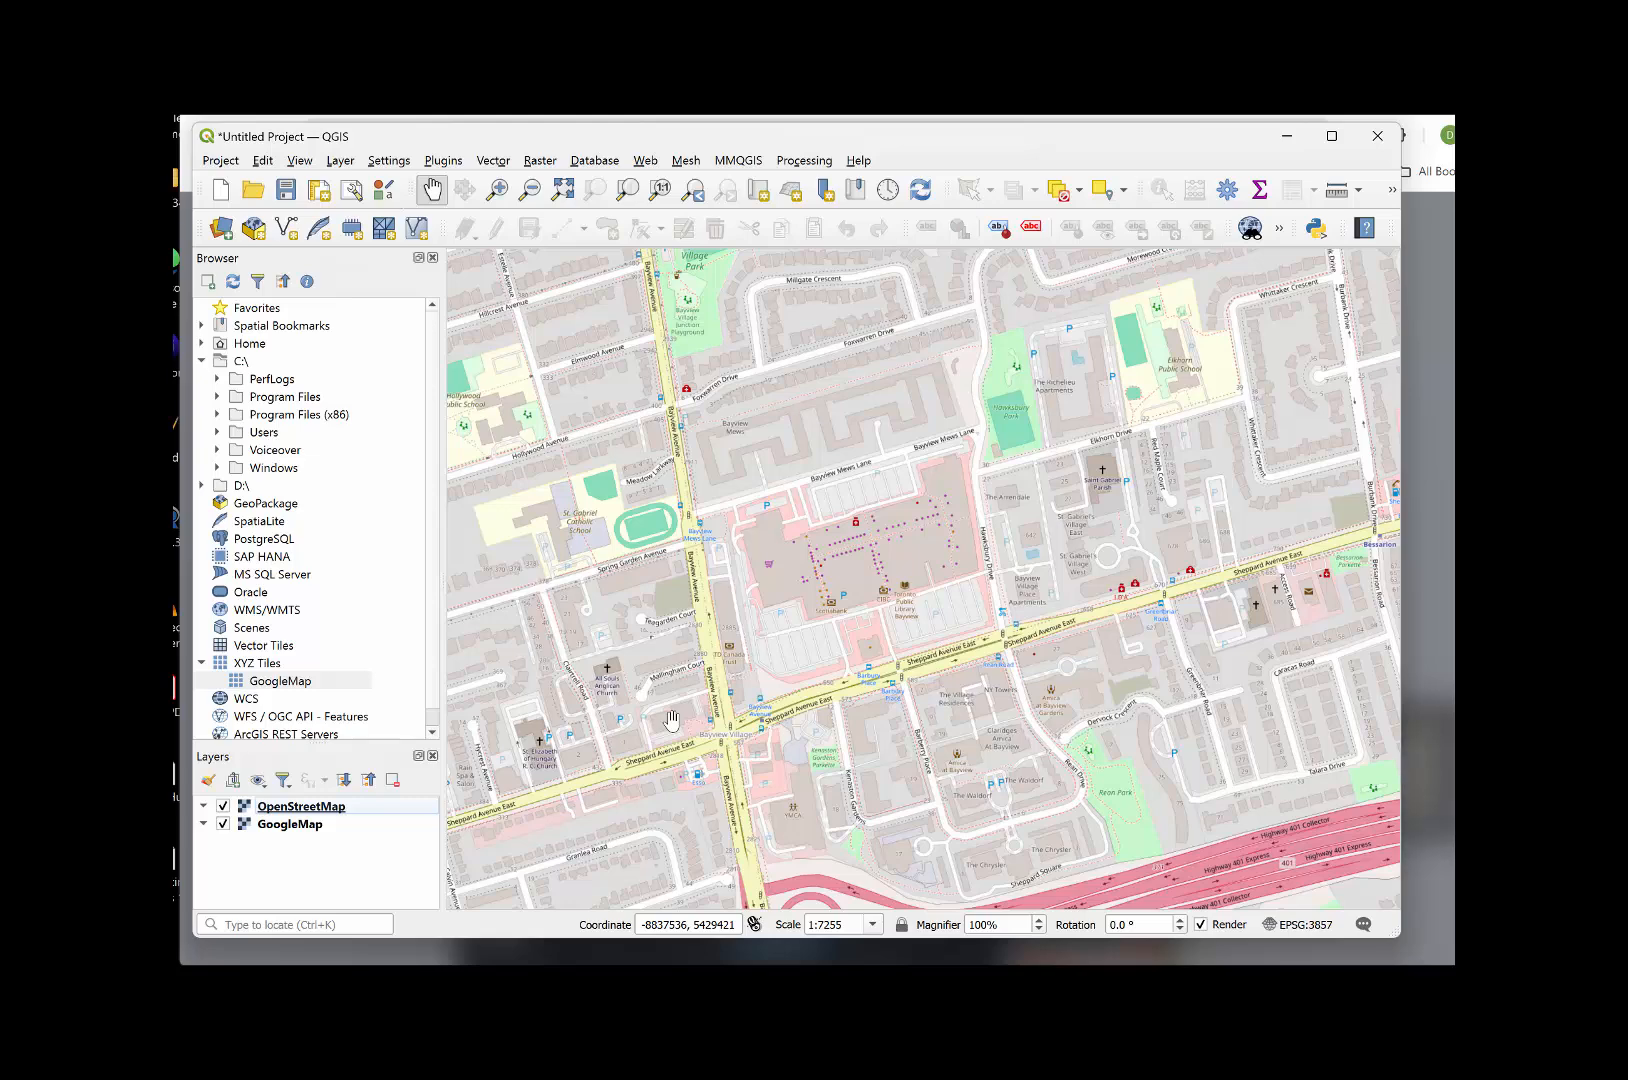
- Switch to File Explorer, add lda_000b21a_e.shp to the QGIS map as a layer, and minimize the file window
{"action": "left_click", "coordinate": [808, 984]}
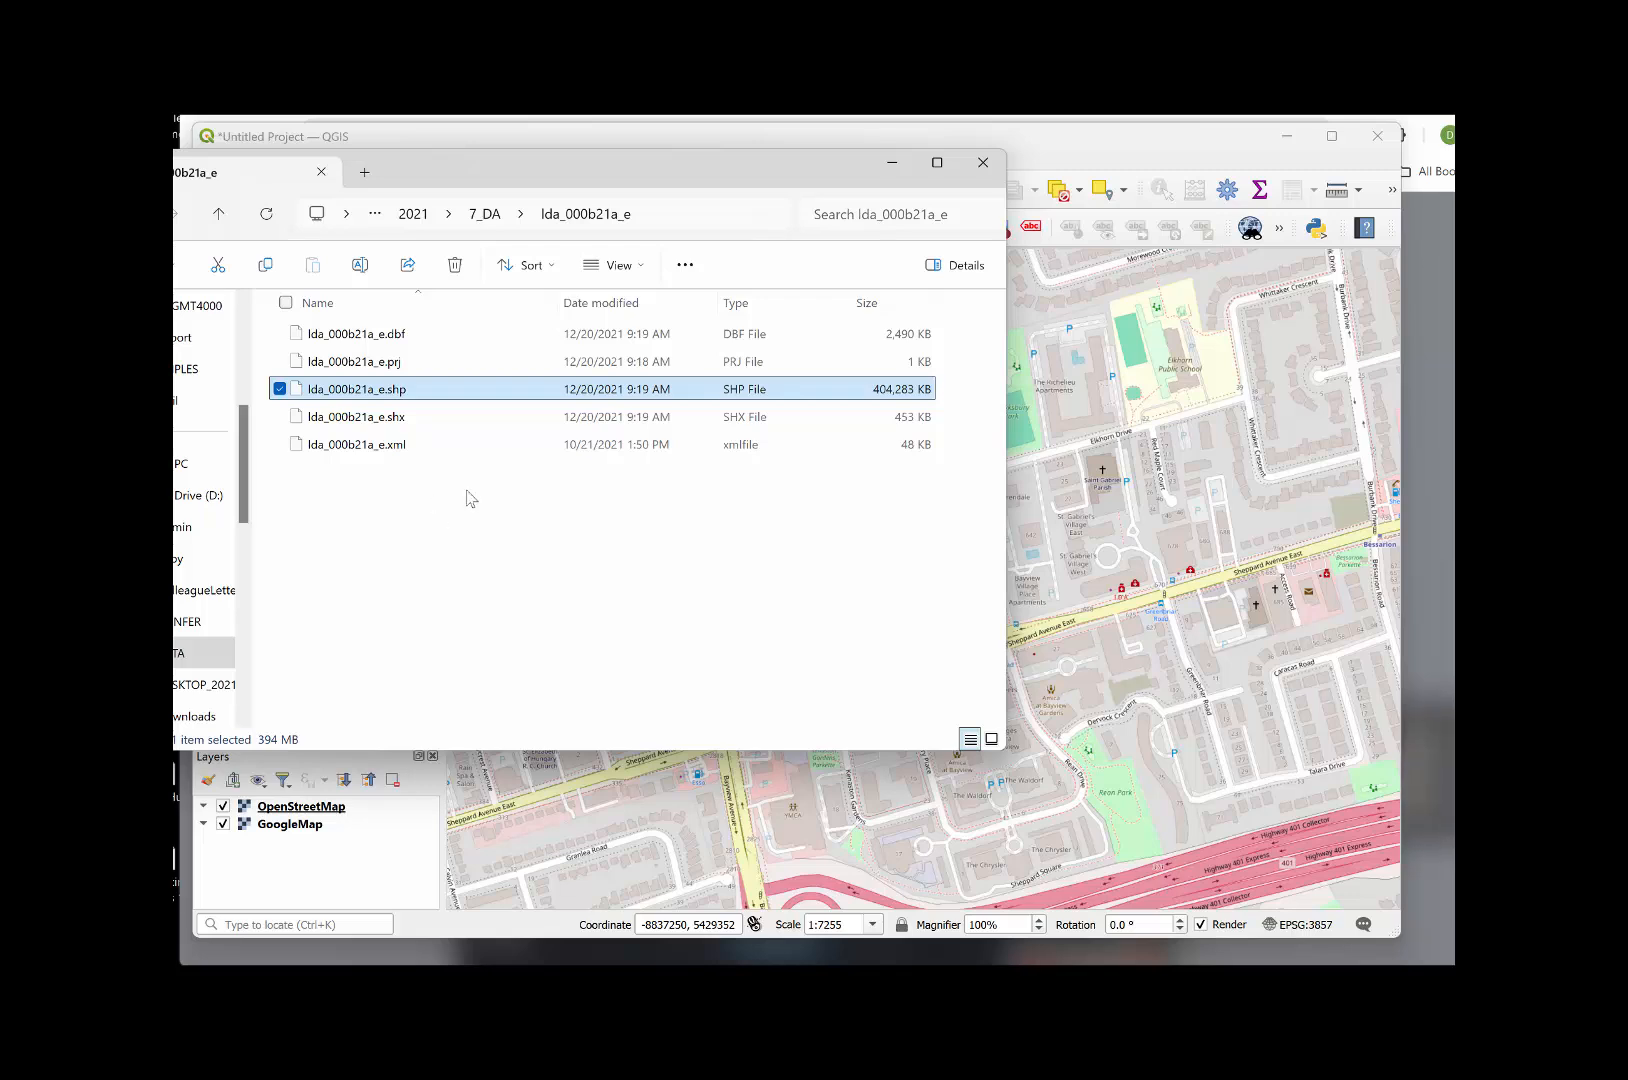
{"action": "left_click_drag", "start_coordinate": [390, 390], "coordinate": [1160, 512]}
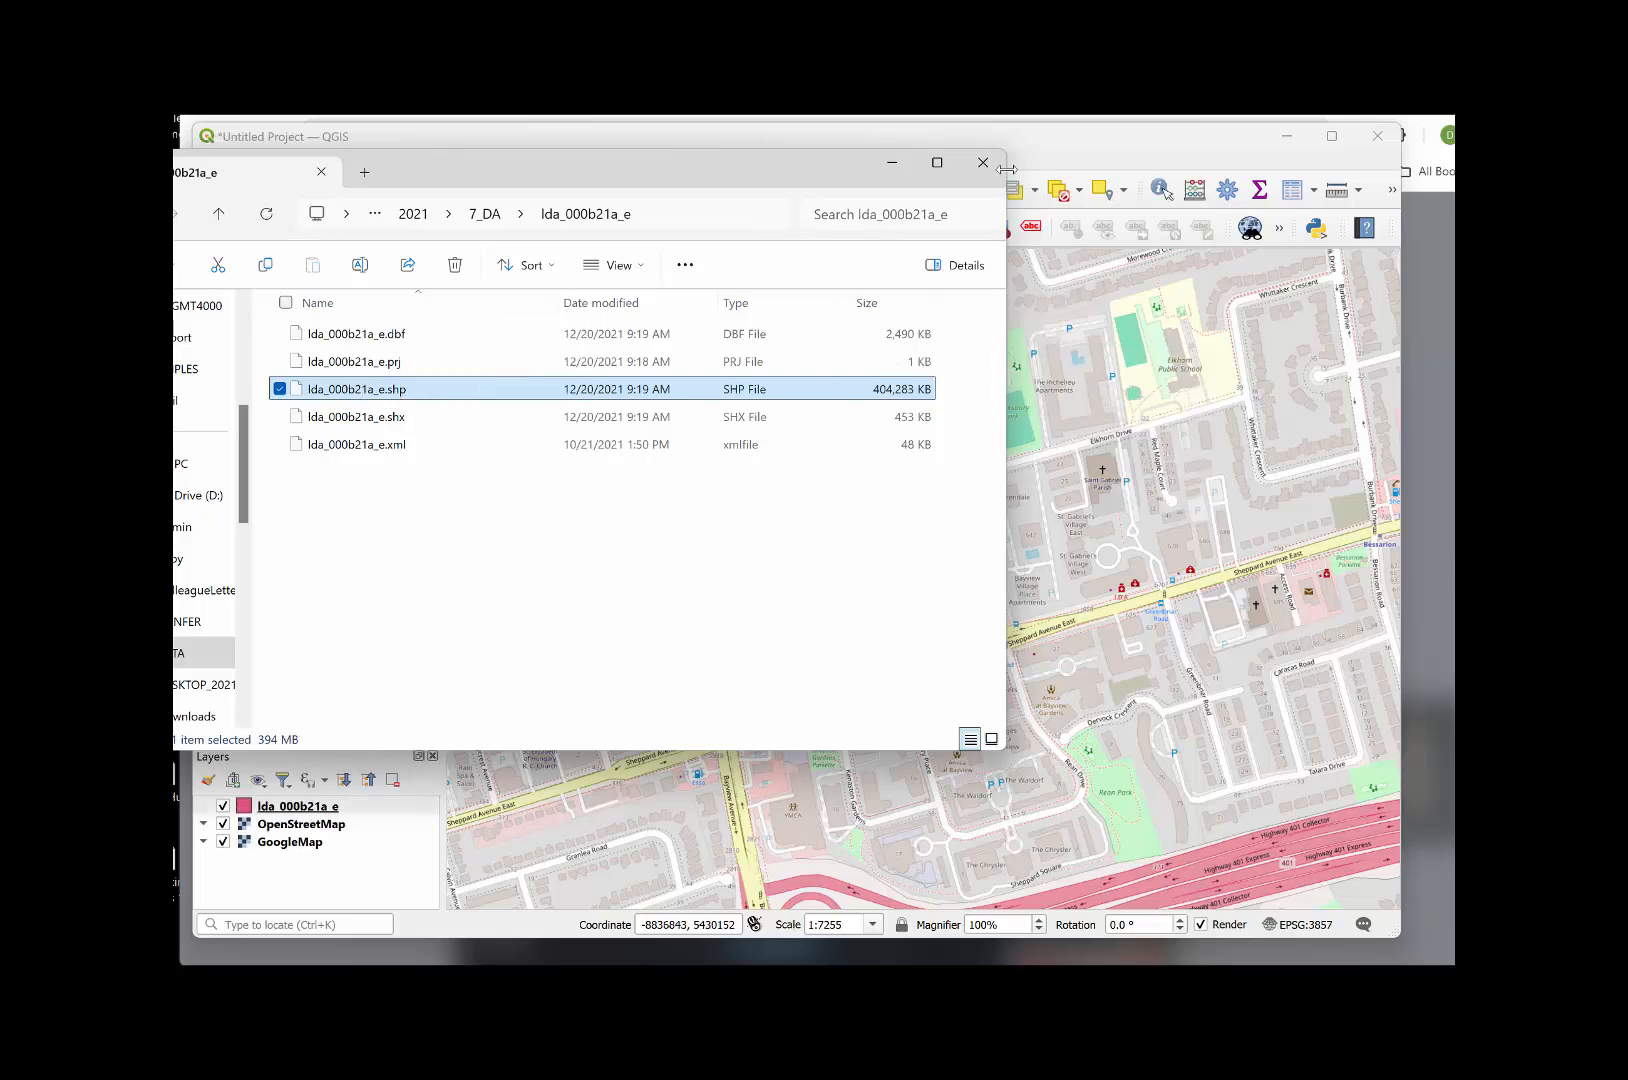
{"action": "left_click", "coordinate": [892, 162]}
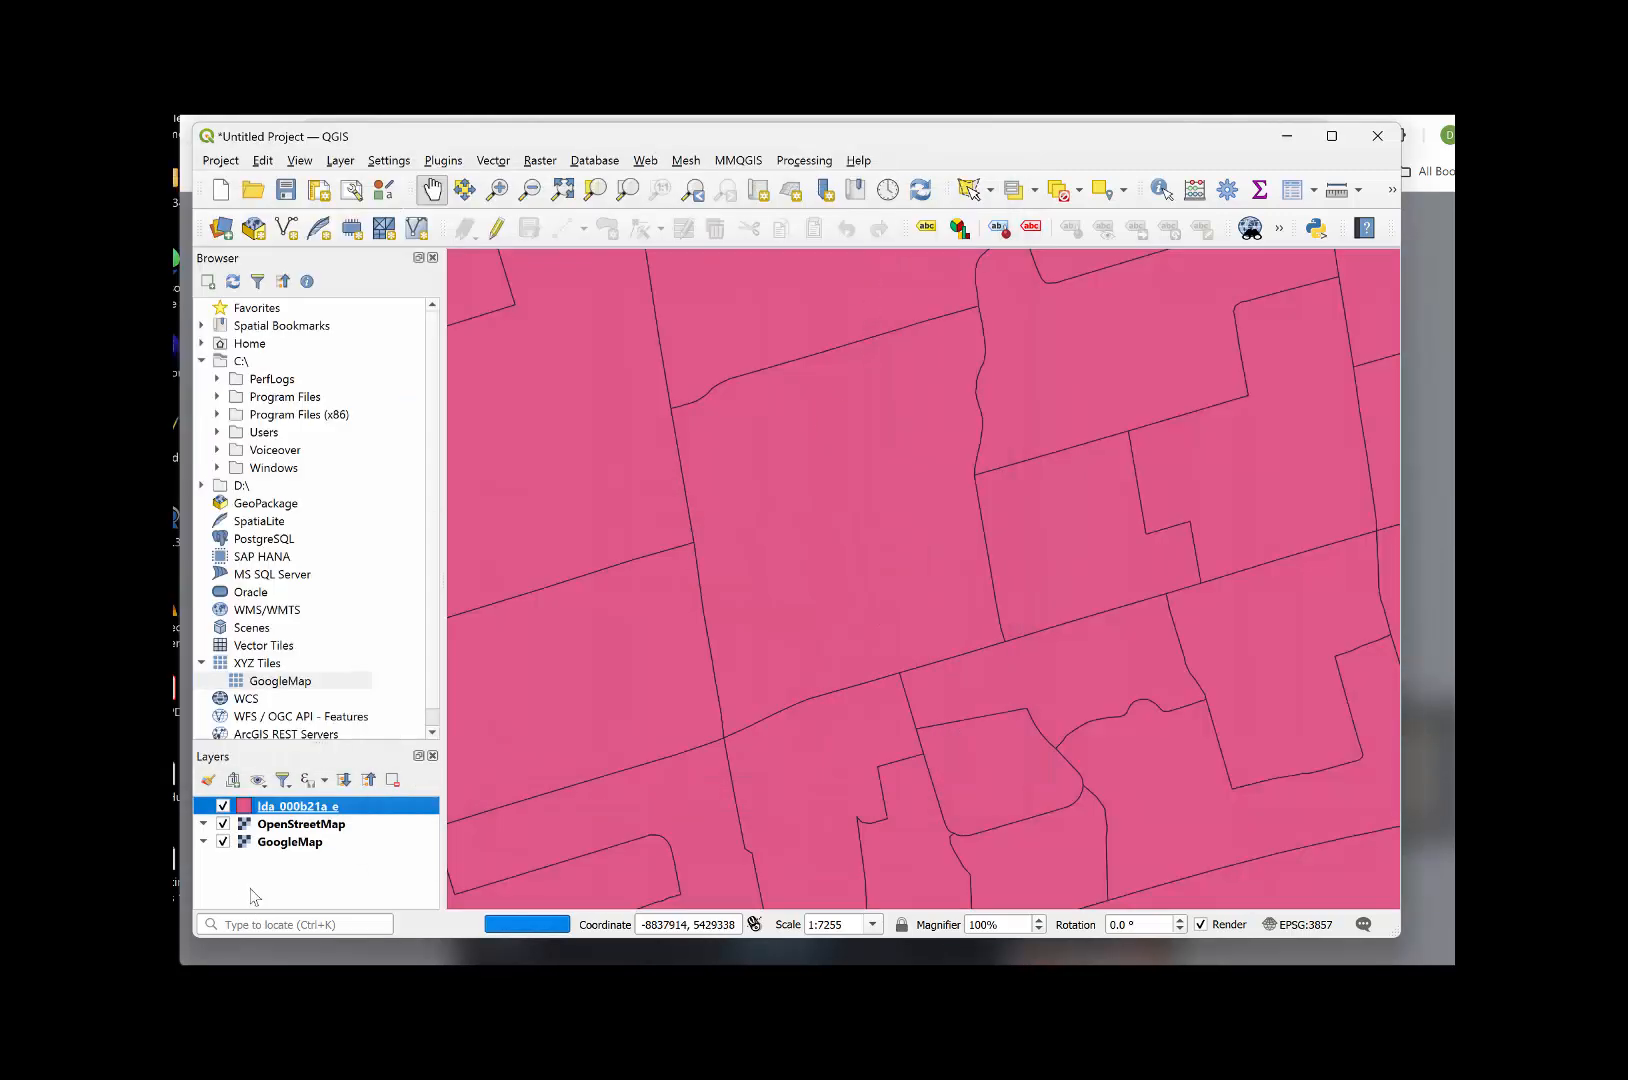
- Style the lda_000b21a_e layer with the outline red preset so the basemap shows through its polygons
{"action": "right_click", "coordinate": [281, 815]}
{"action": "left_click", "coordinate": [300, 797]}
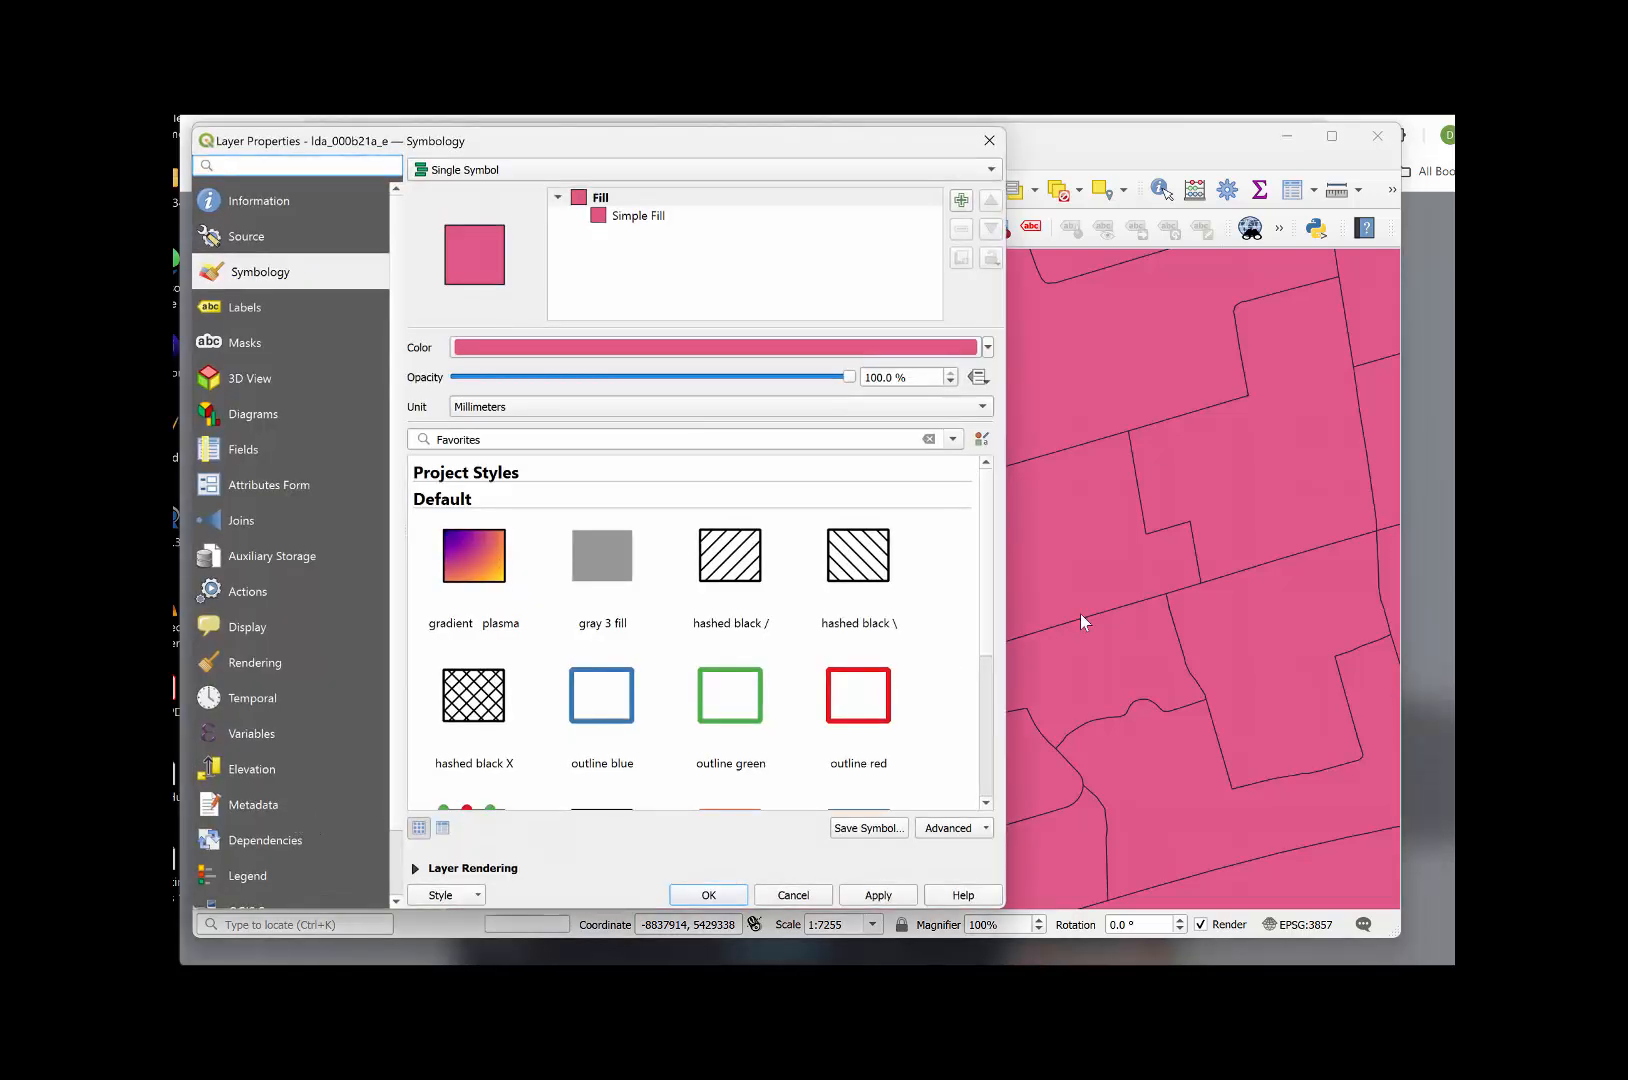
{"action": "left_click", "coordinate": [872, 720]}
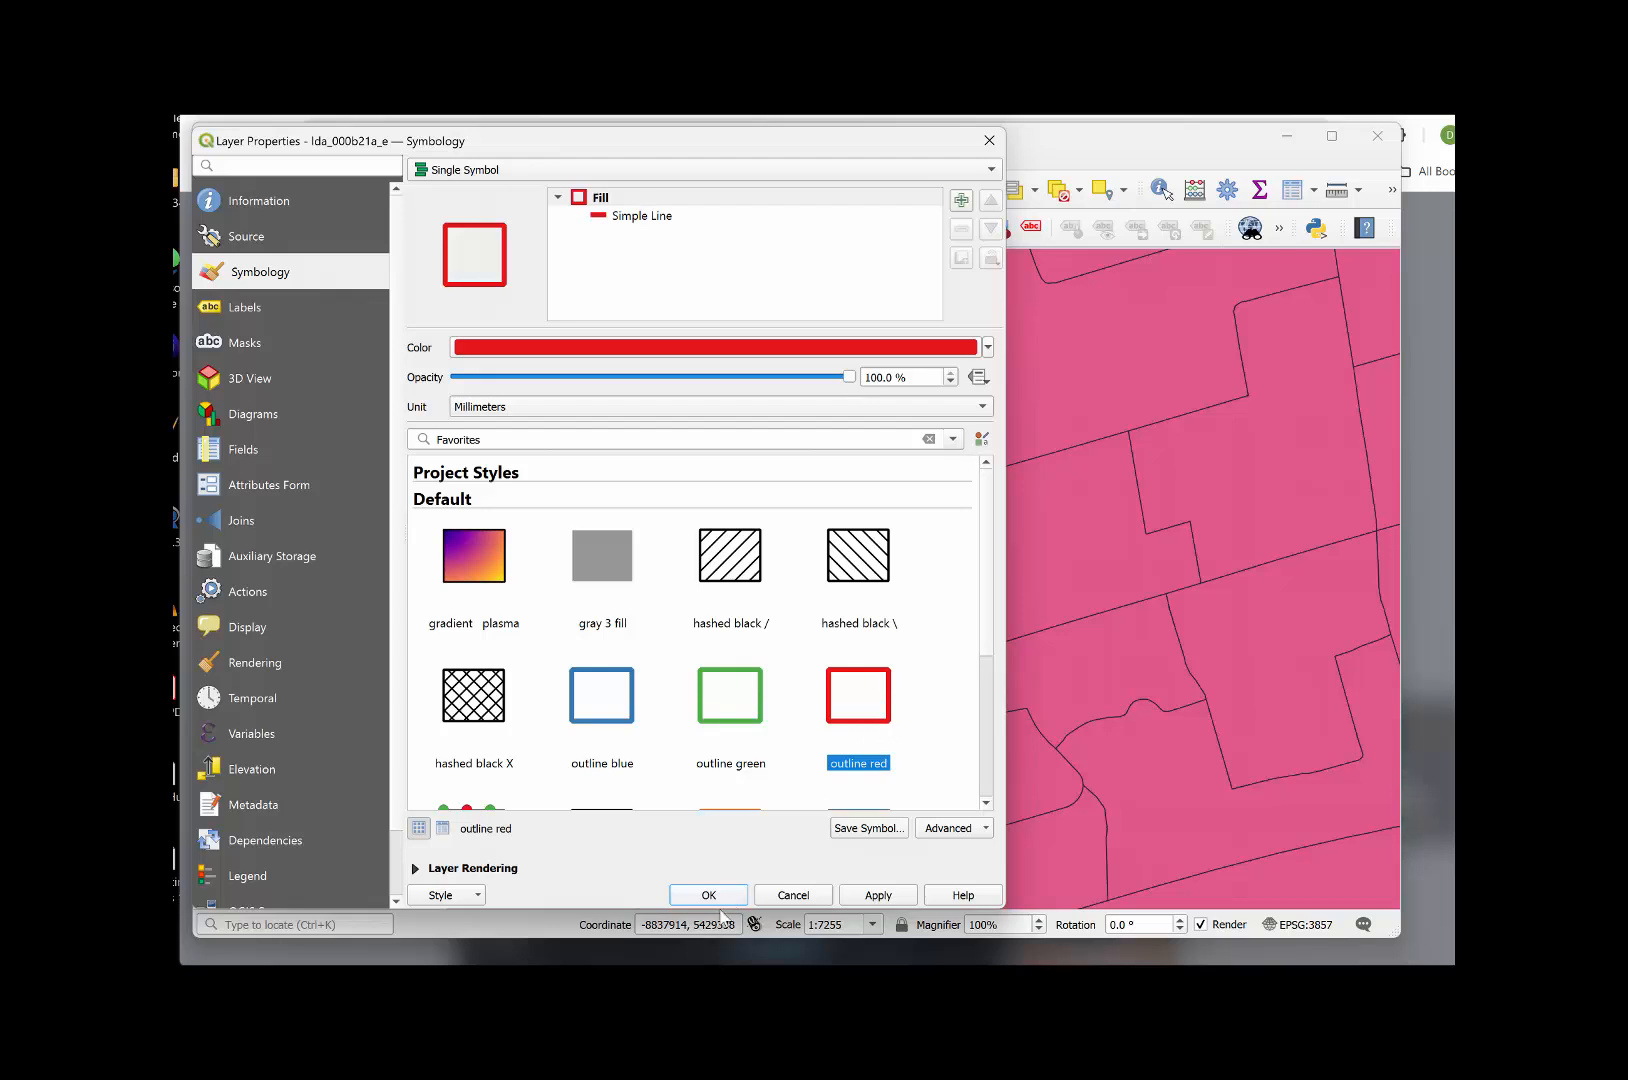
{"action": "left_click", "coordinate": [886, 892]}
{"action": "left_click", "coordinate": [720, 890]}
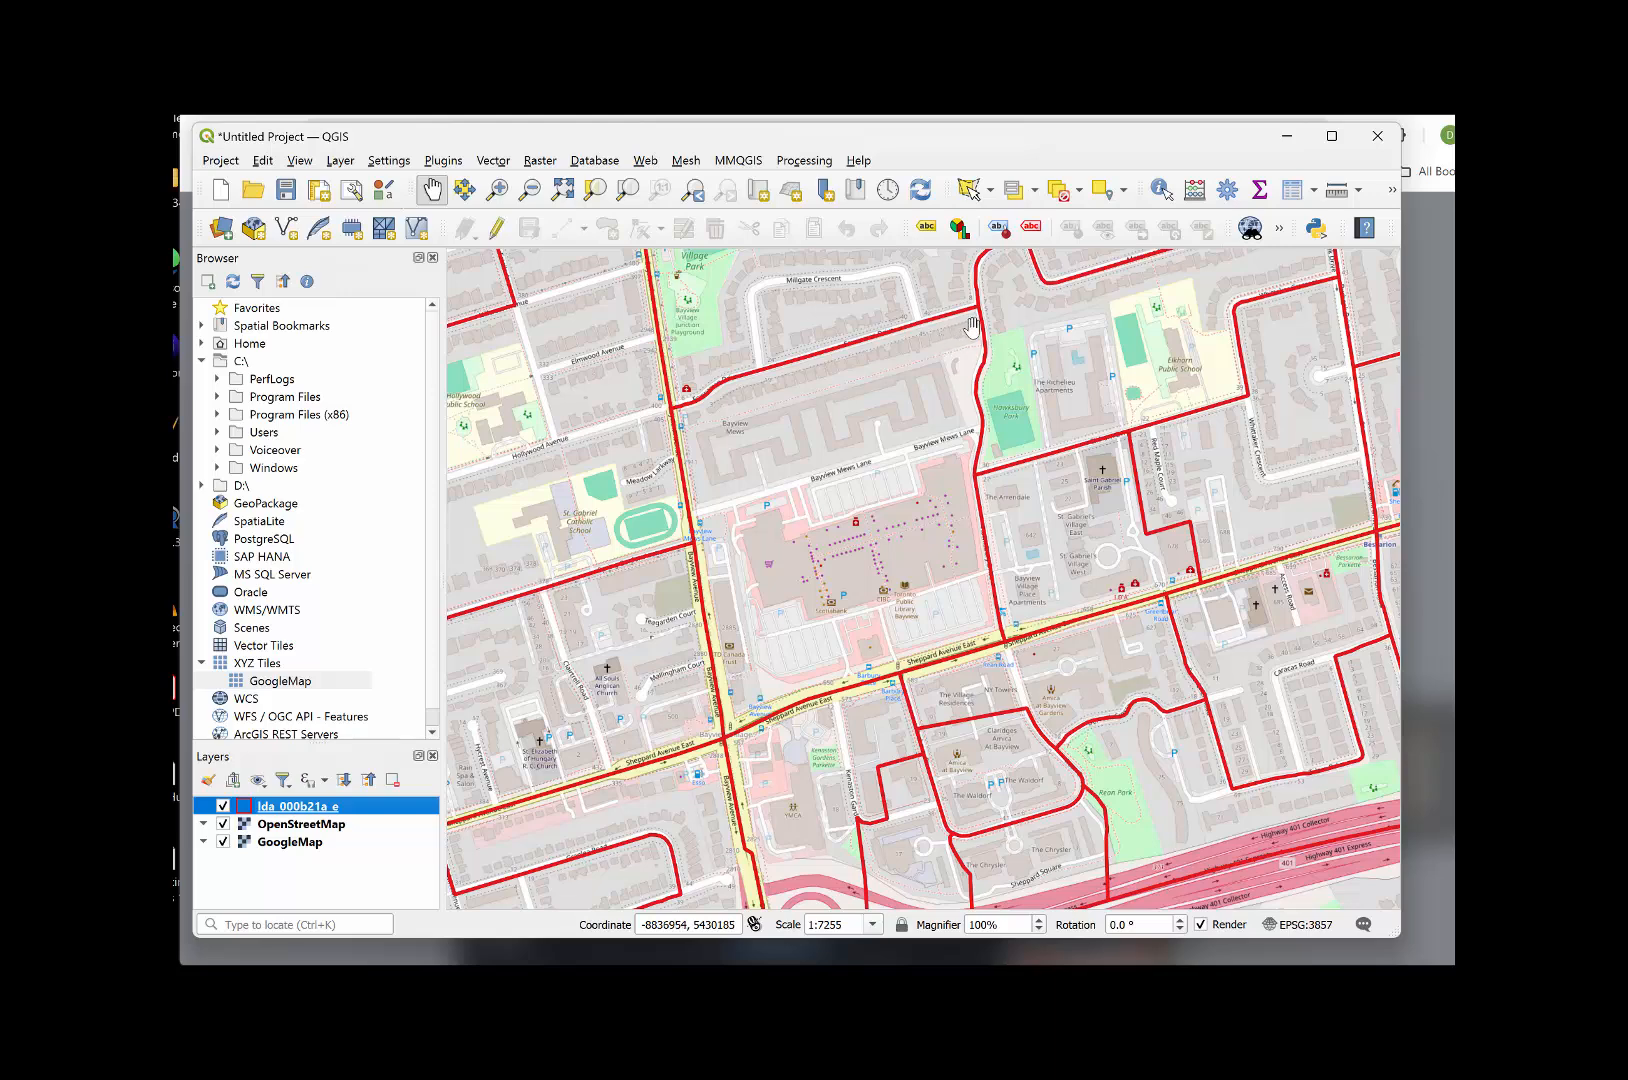
{"action": "mouse_move", "coordinate": [966, 329]}
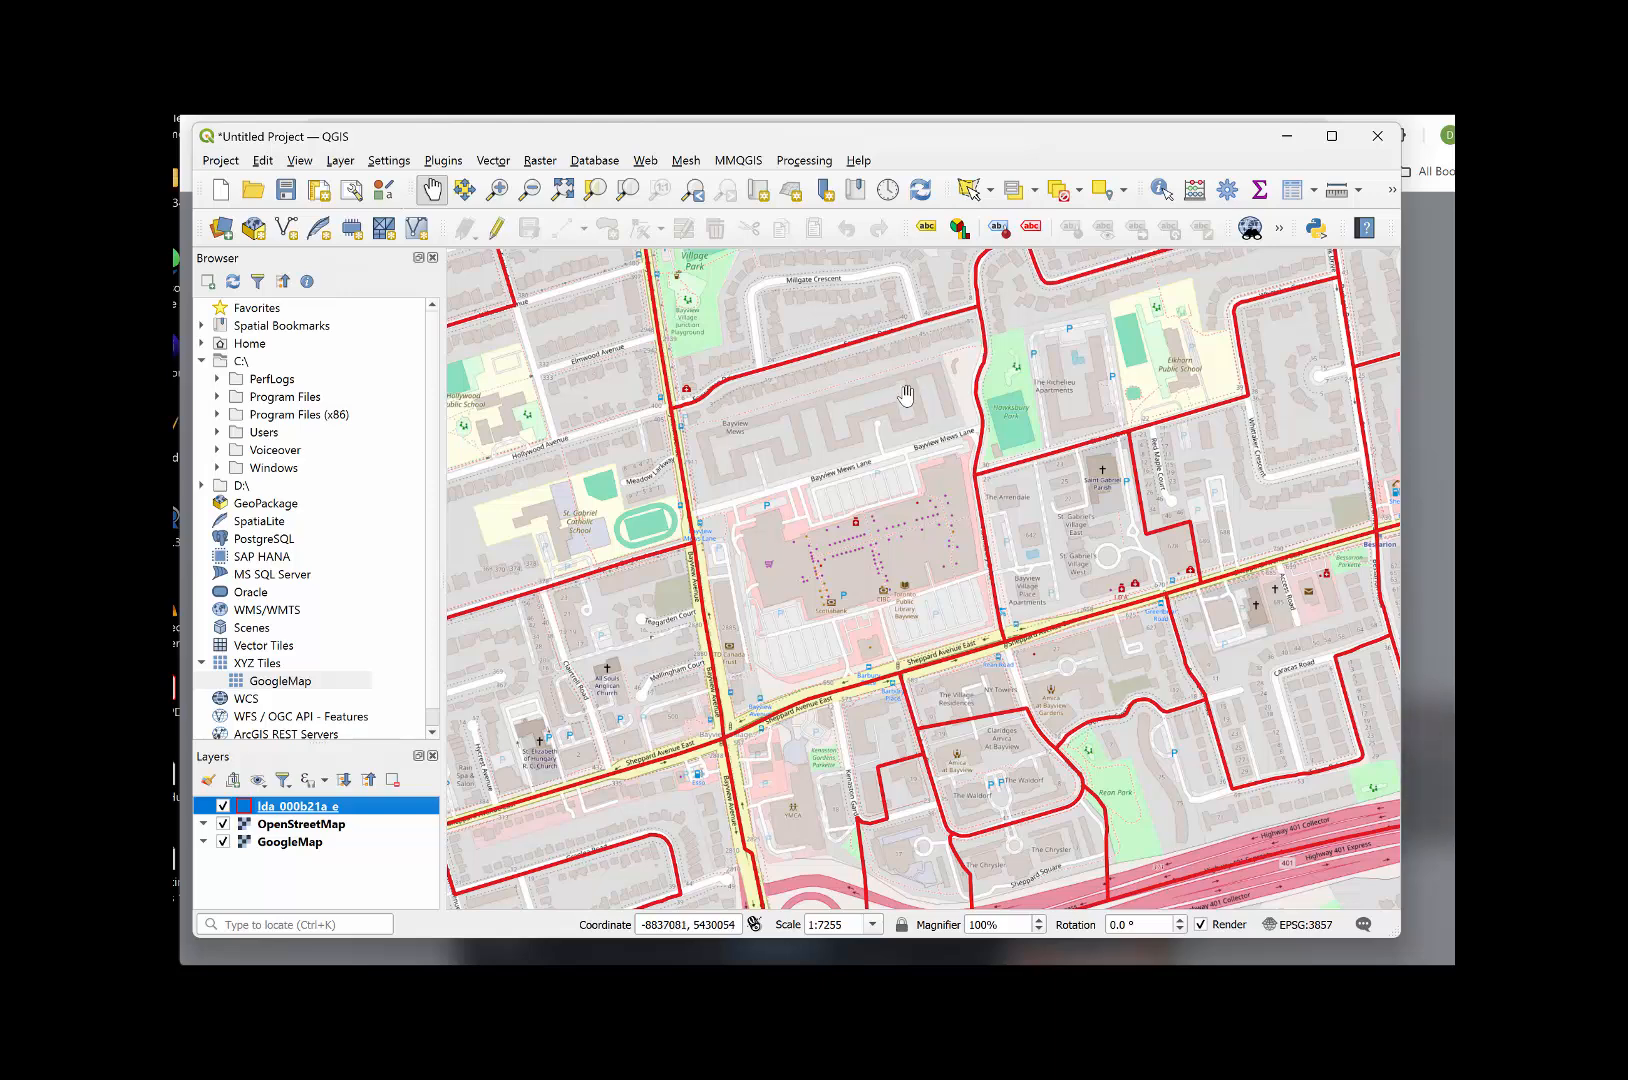
{"action": "mouse_move", "coordinate": [905, 396]}
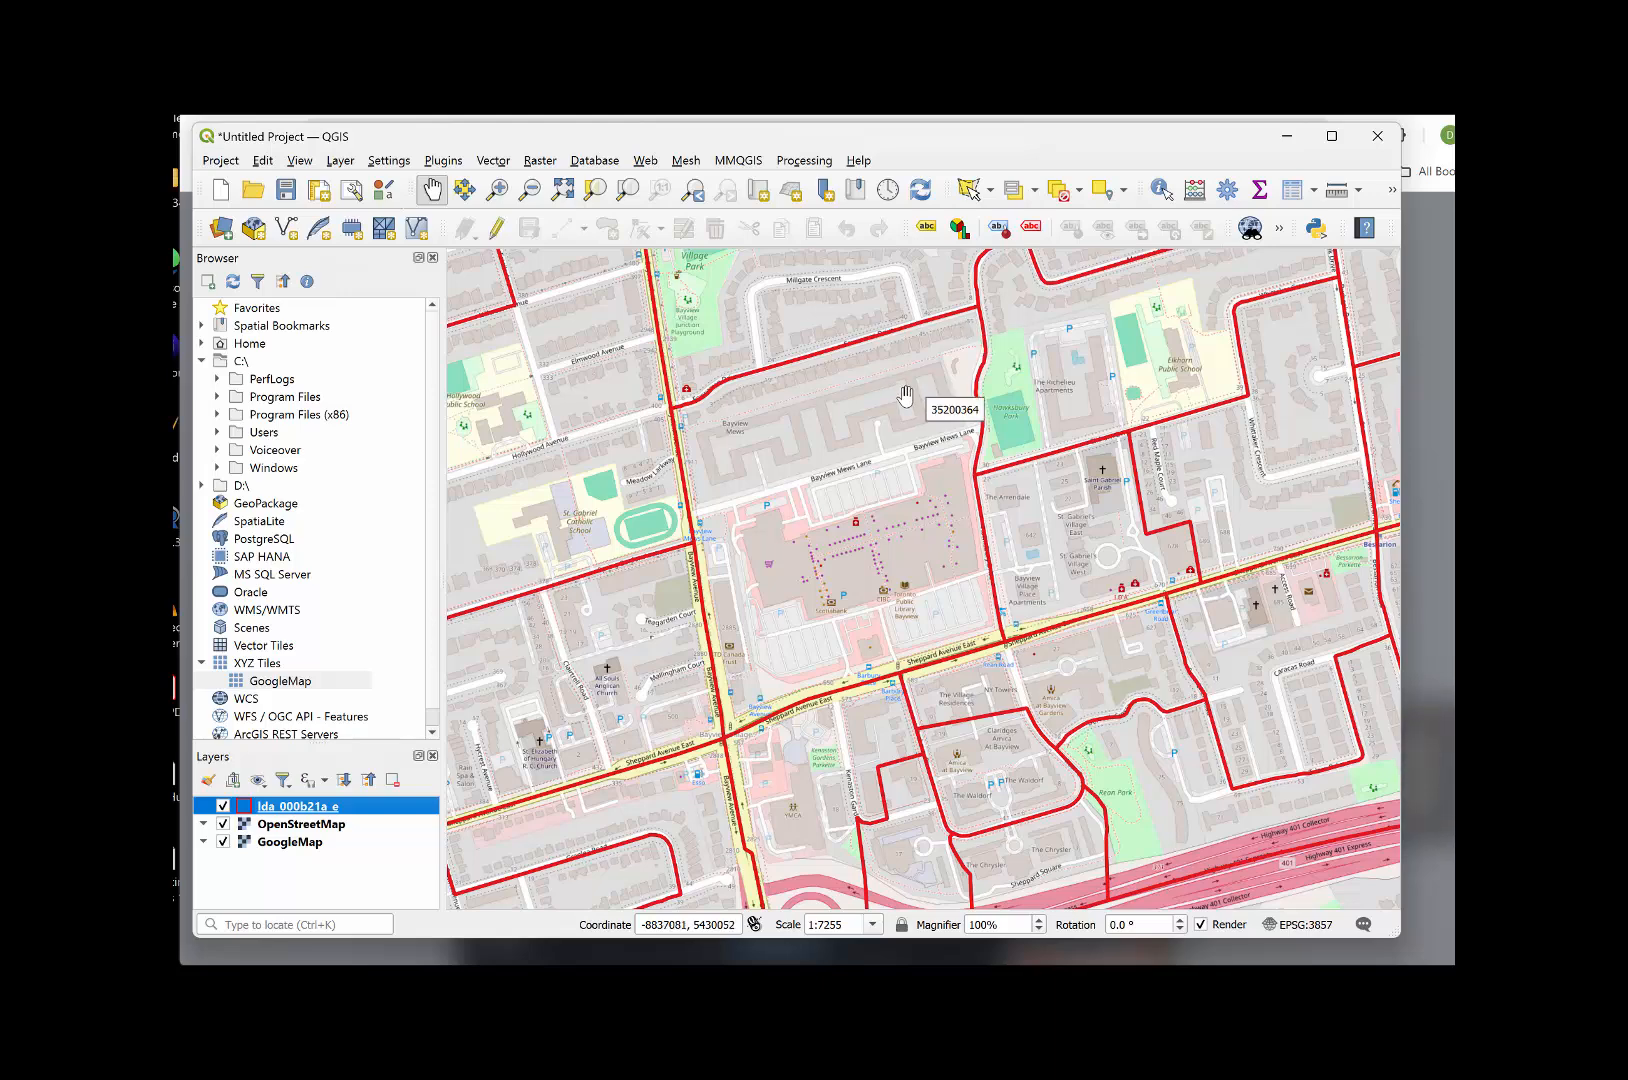